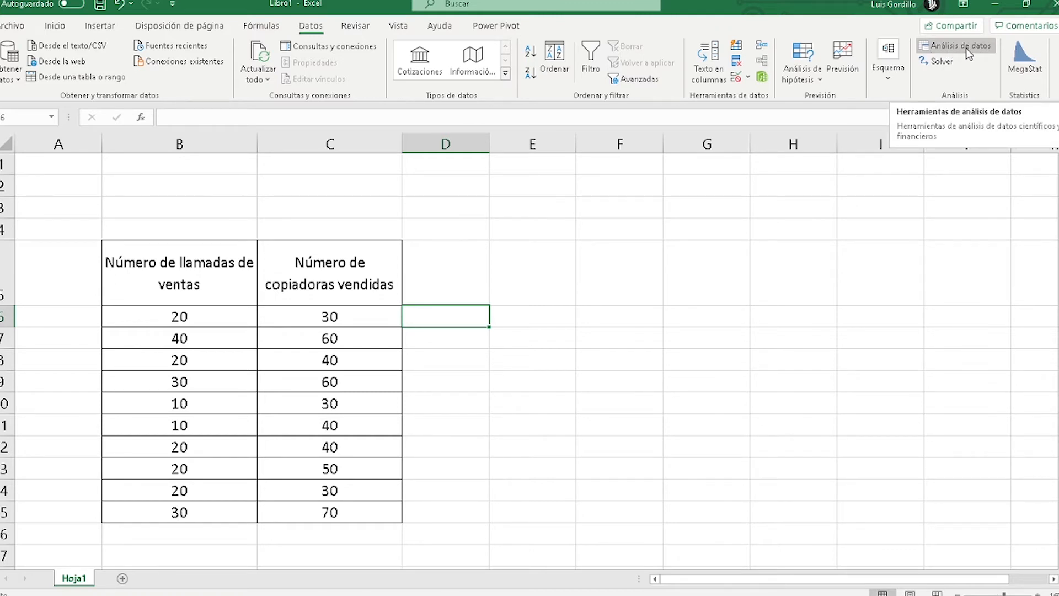
- Review the active and inactive add-ins in the Excel options, including Herramientas para análisis
{"action": "left_click", "coordinate": [14, 25]}
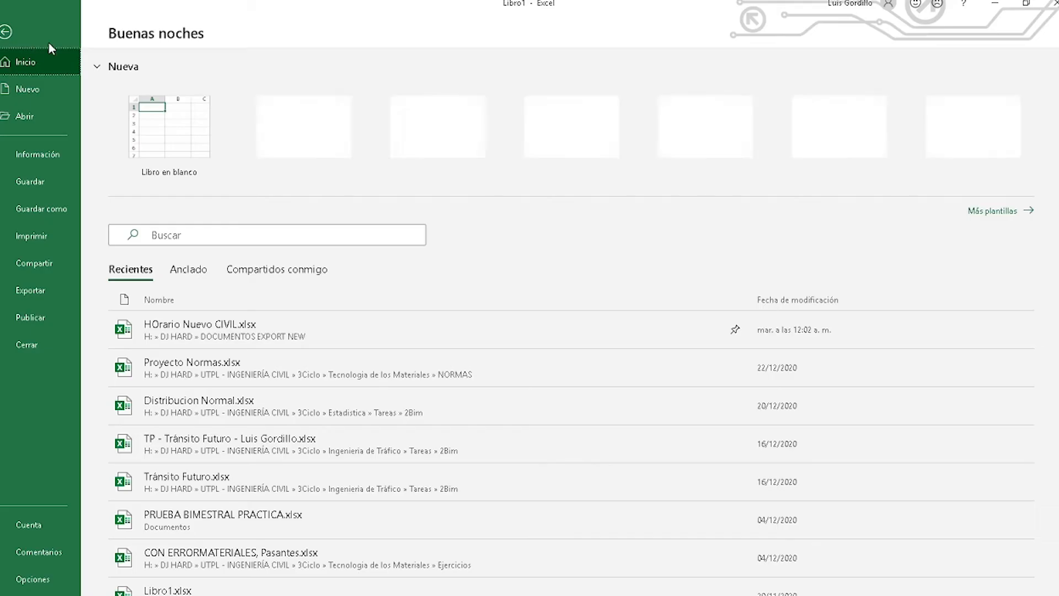
{"action": "left_click", "coordinate": [30, 577]}
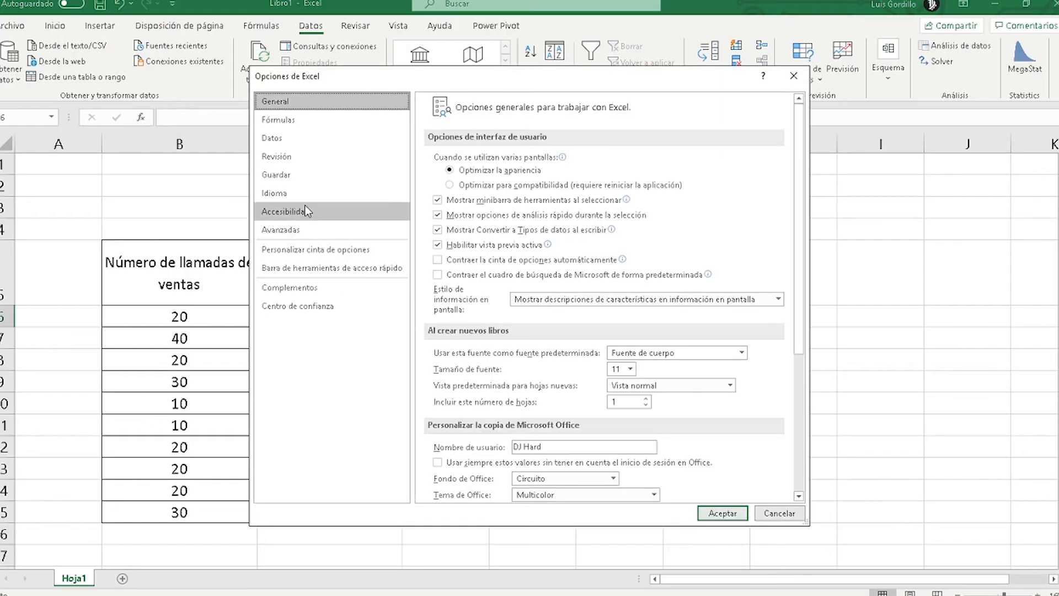
{"action": "left_click", "coordinate": [297, 287]}
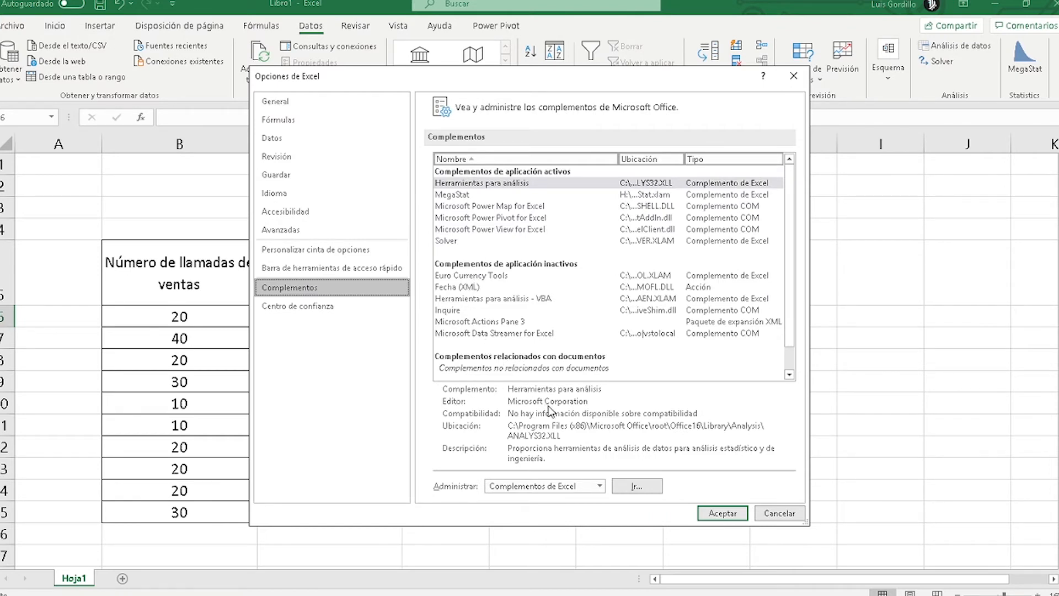
{"action": "left_click", "coordinate": [720, 514]}
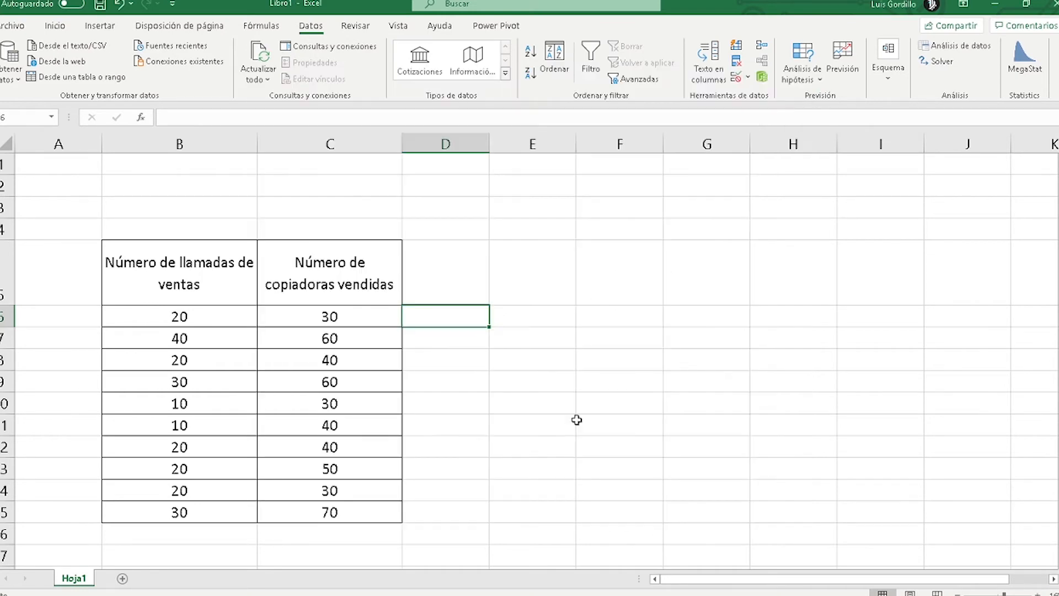
- Start the Estadística descriptiva data analysis and set its input range to B6:C15
{"action": "left_click", "coordinate": [951, 48]}
{"action": "left_click_drag", "start_coordinate": [614, 276], "coordinate": [587, 242]}
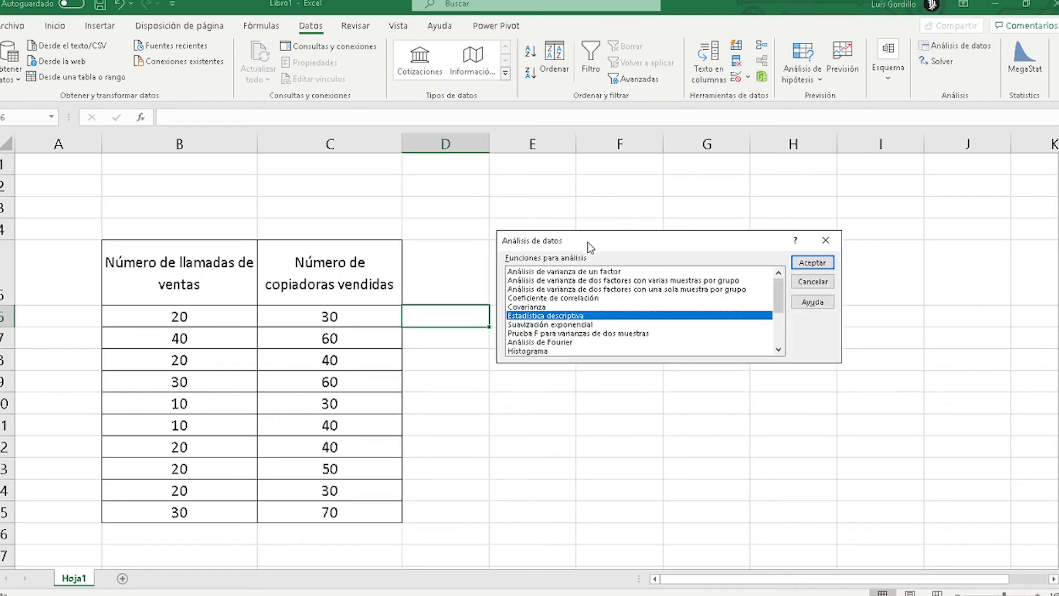
{"action": "left_click", "coordinate": [812, 262]}
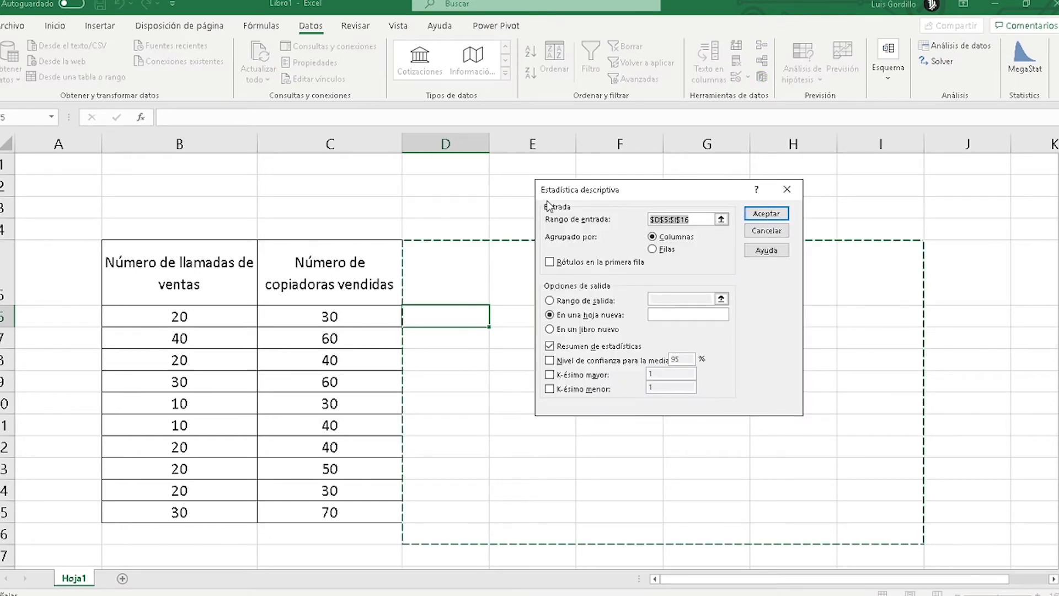
{"action": "left_click", "coordinate": [721, 219]}
{"action": "left_click_drag", "start_coordinate": [134, 280], "coordinate": [331, 502]}
{"action": "left_click_drag", "start_coordinate": [175, 320], "coordinate": [348, 515]}
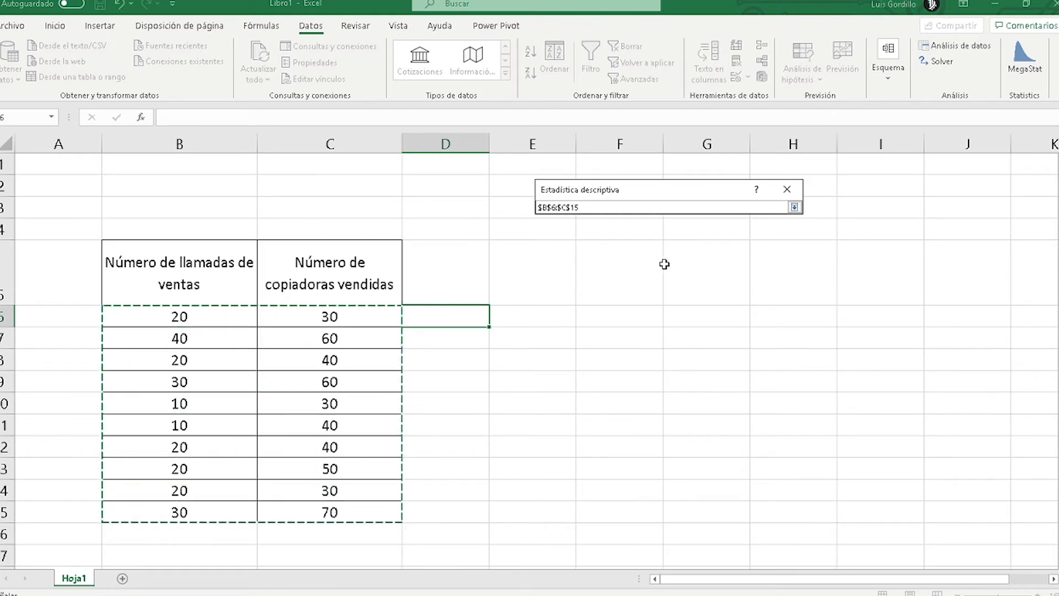
{"action": "left_click", "coordinate": [794, 208]}
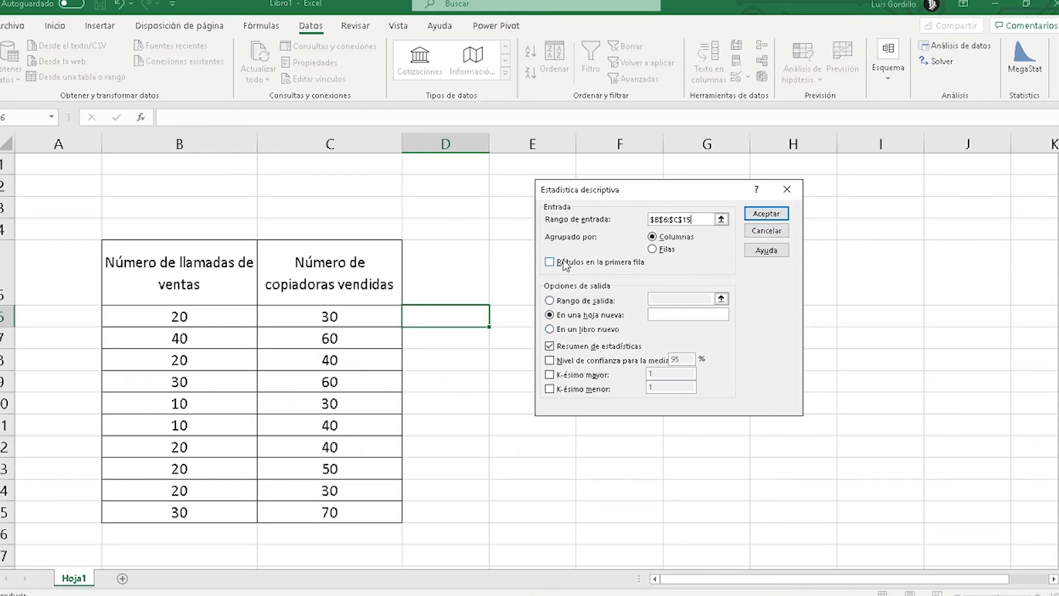
- Direct the descriptive statistics output to a range starting at D5 on the current sheet and run the analysis
{"action": "left_click", "coordinate": [576, 301]}
{"action": "left_click", "coordinate": [717, 295]}
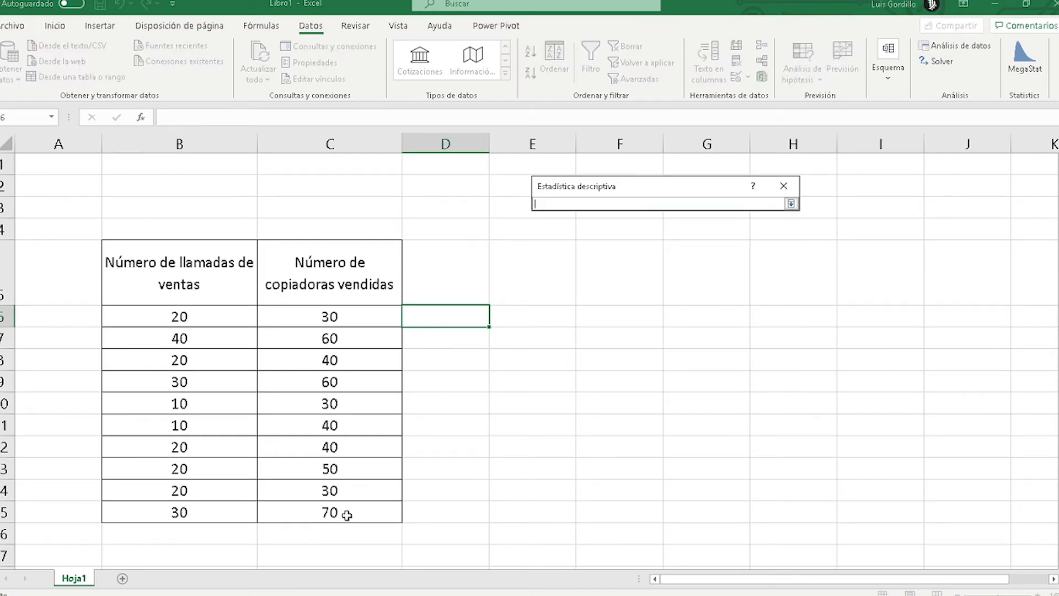
{"action": "left_click_drag", "start_coordinate": [433, 277], "coordinate": [881, 525]}
{"action": "left_click", "coordinate": [791, 204]}
{"action": "left_click", "coordinate": [761, 210]}
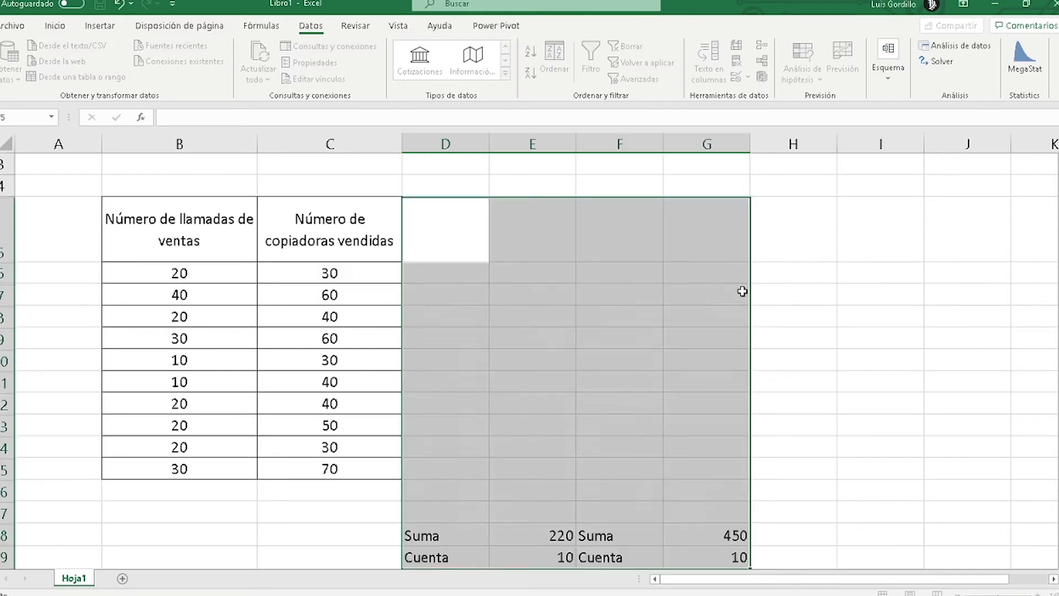
{"action": "scroll", "coordinate": [727, 294], "scroll_direction": "down", "scroll_amount": 4}
{"action": "scroll", "coordinate": [727, 294], "scroll_direction": "up", "scroll_amount": 3}
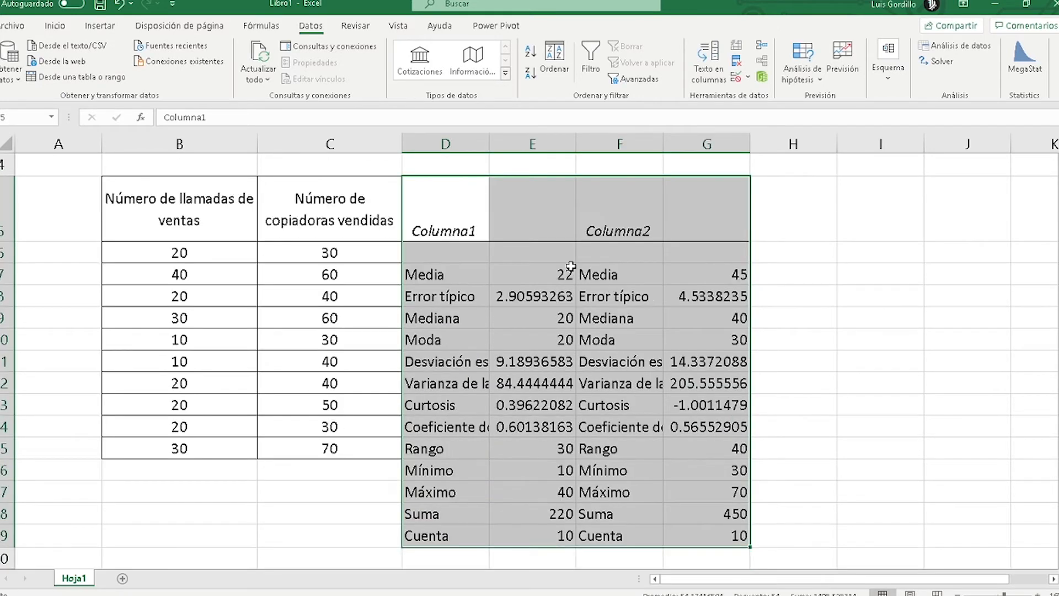
- Widen column D so the full statistic labels such as Desviación estándar fit
{"action": "left_click", "coordinate": [462, 277]}
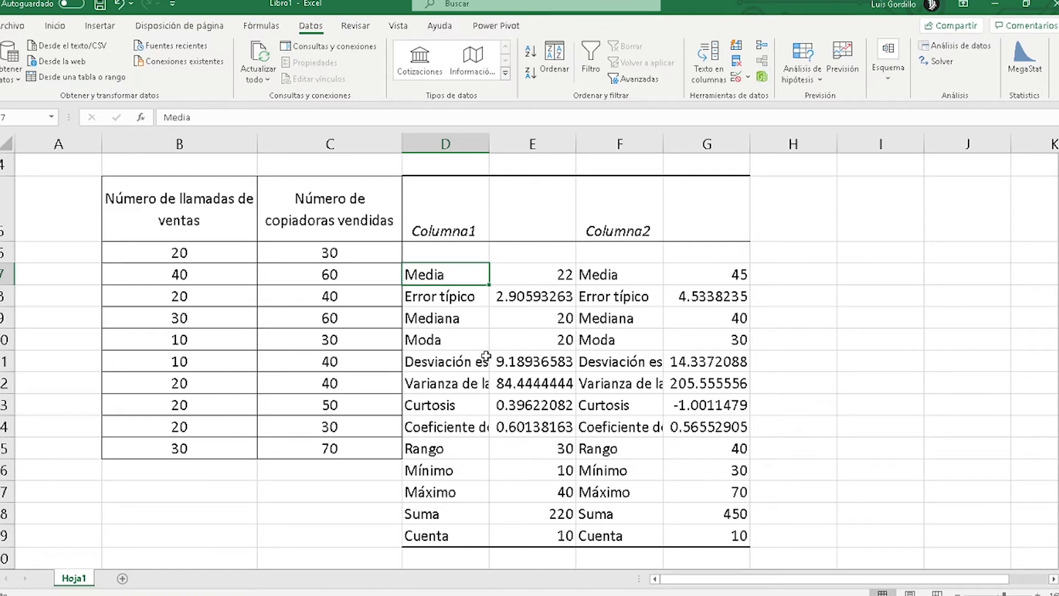
{"action": "left_click", "coordinate": [446, 364]}
{"action": "left_click_drag", "start_coordinate": [490, 144], "coordinate": [569, 144]}
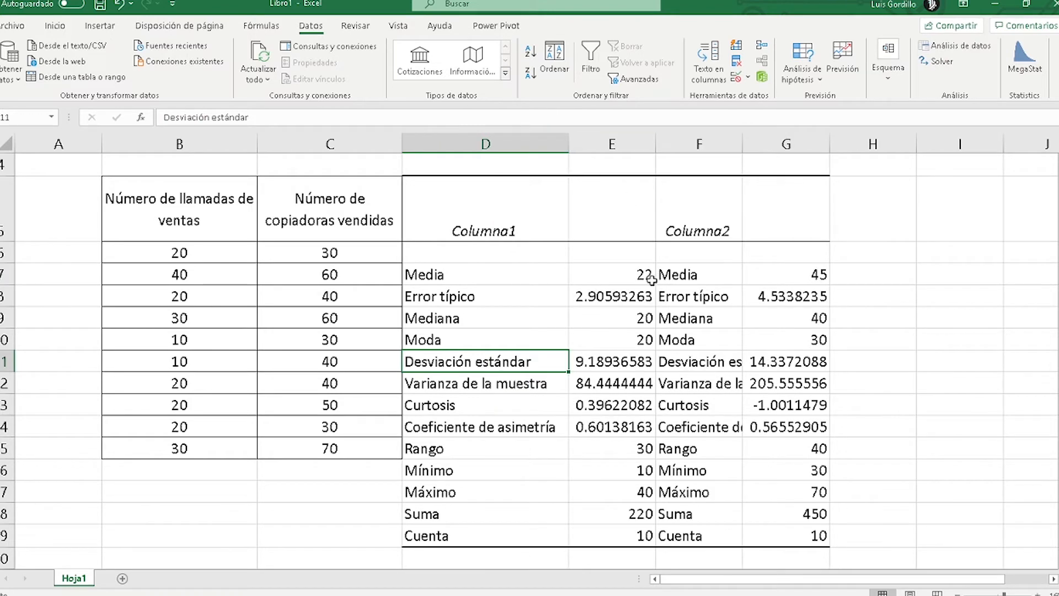
- Match the Columna1 and Columna2 result headings to the sales calls and copiers sold columns
{"action": "left_click", "coordinate": [518, 224]}
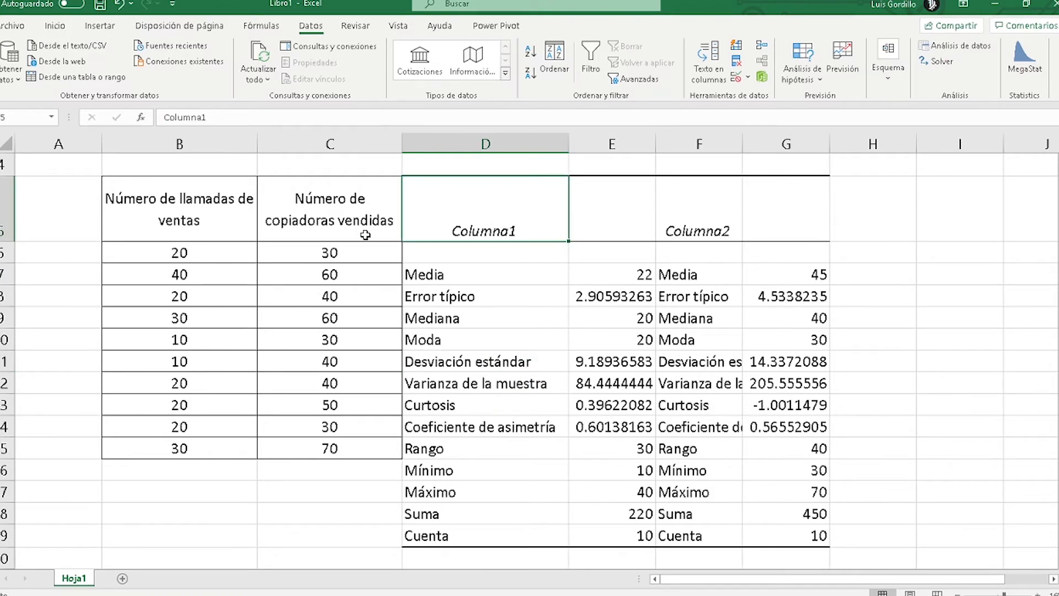
{"action": "left_click", "coordinate": [191, 200]}
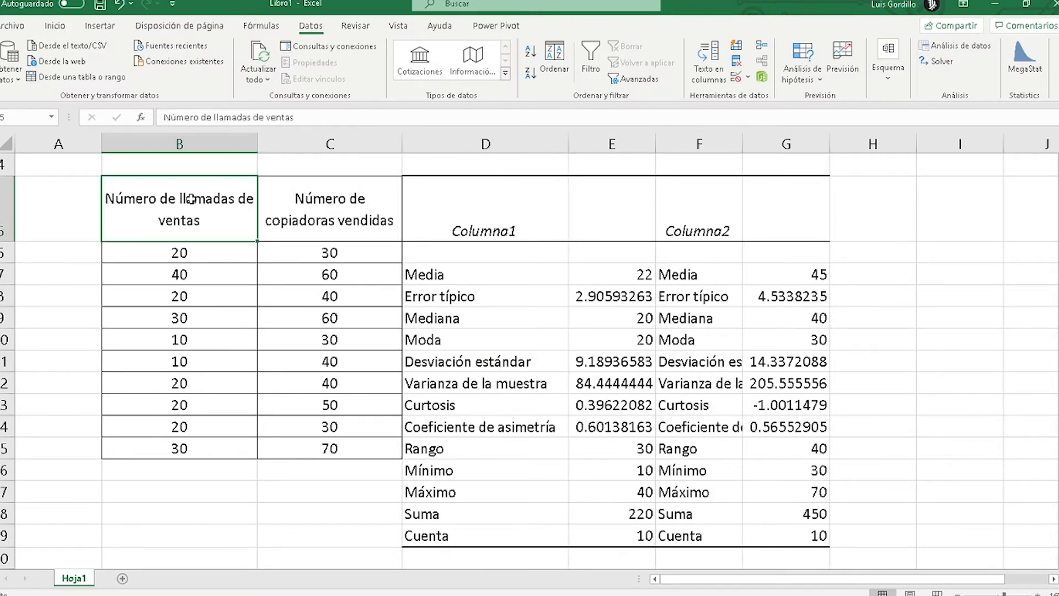
{"action": "left_click", "coordinate": [359, 212]}
{"action": "left_click", "coordinate": [693, 206]}
{"action": "left_click", "coordinate": [429, 216]}
{"action": "left_click", "coordinate": [660, 222]}
{"action": "left_click", "coordinate": [463, 221]}
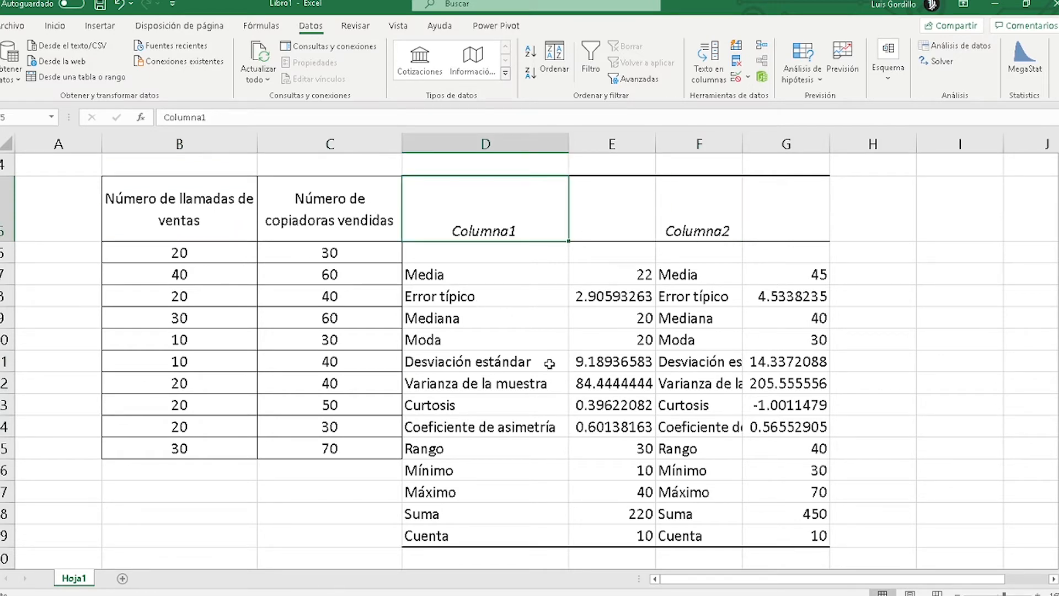
- Review the standard deviation, mean, standard error, median and mode results for both data columns
{"action": "left_click", "coordinate": [575, 366]}
{"action": "left_click", "coordinate": [518, 365]}
{"action": "left_click", "coordinate": [607, 366]}
{"action": "left_click_drag", "start_coordinate": [539, 361], "coordinate": [789, 364]}
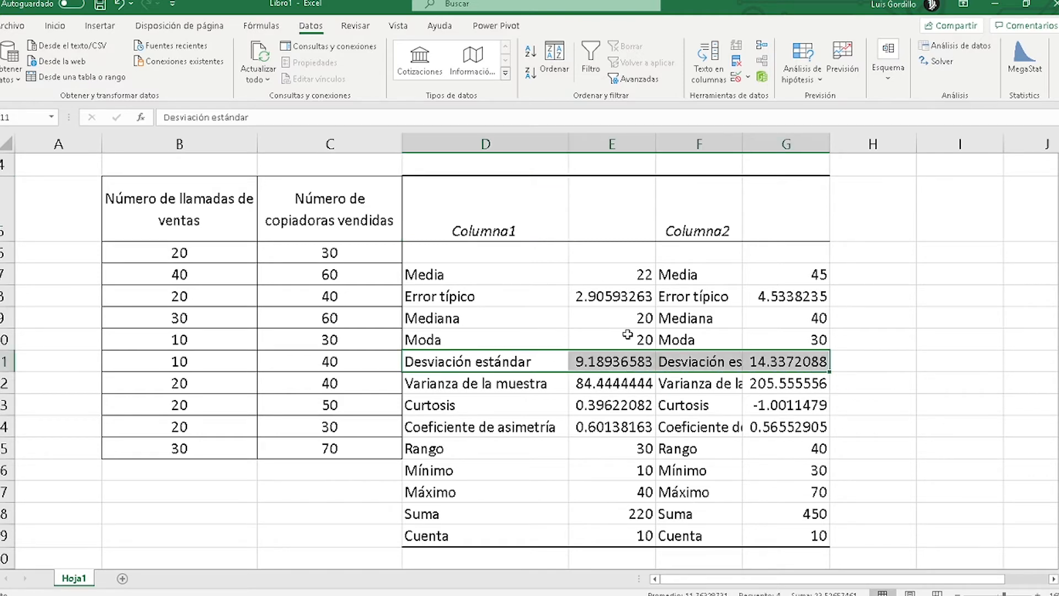
{"action": "left_click_drag", "start_coordinate": [463, 277], "coordinate": [786, 276]}
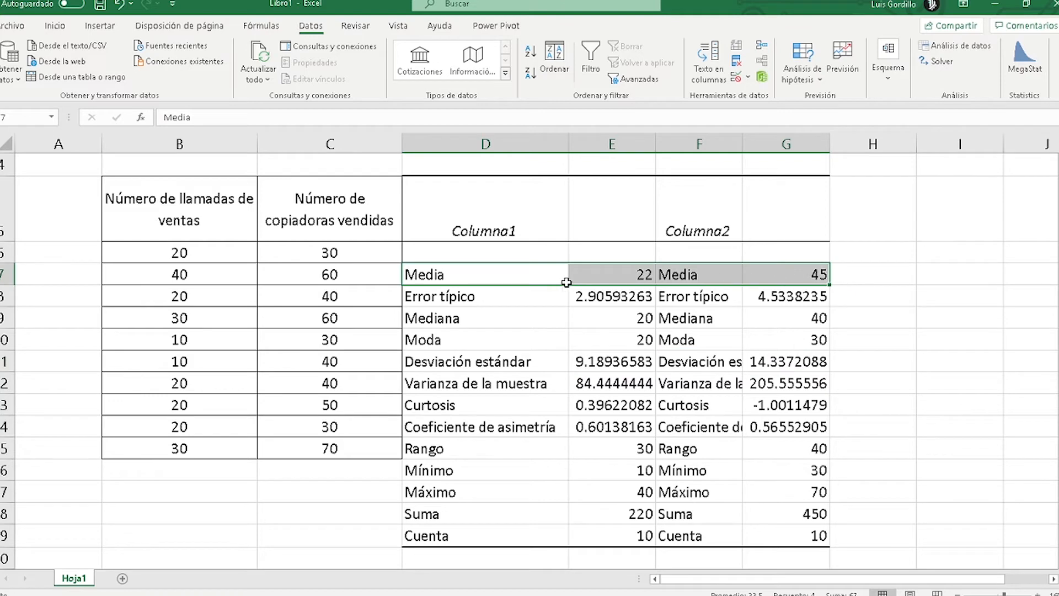
{"action": "left_click", "coordinate": [473, 301]}
{"action": "left_click_drag", "start_coordinate": [504, 302], "coordinate": [786, 297]}
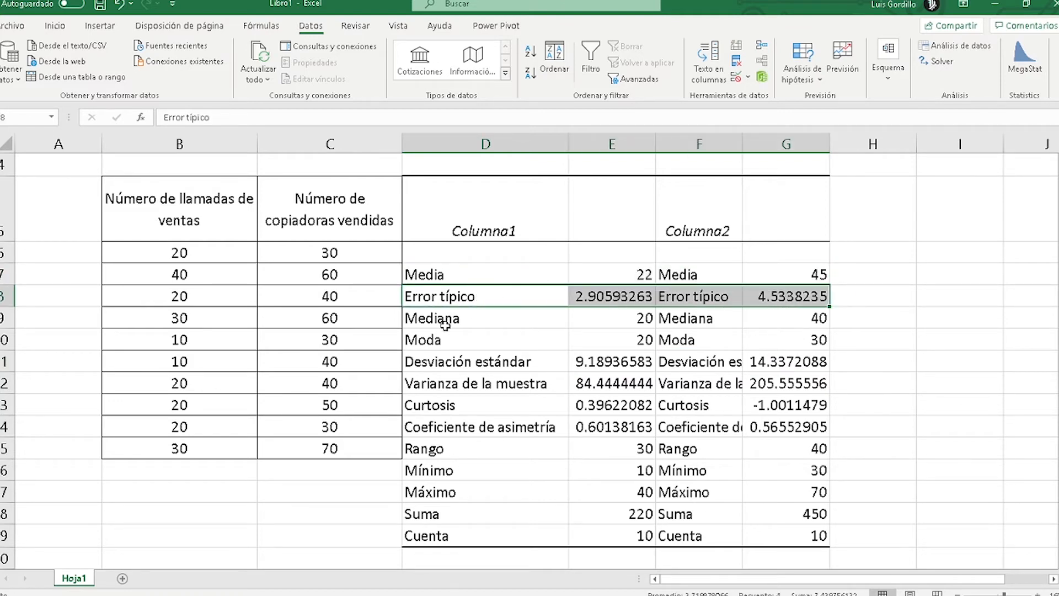
{"action": "left_click_drag", "start_coordinate": [437, 321], "coordinate": [783, 317]}
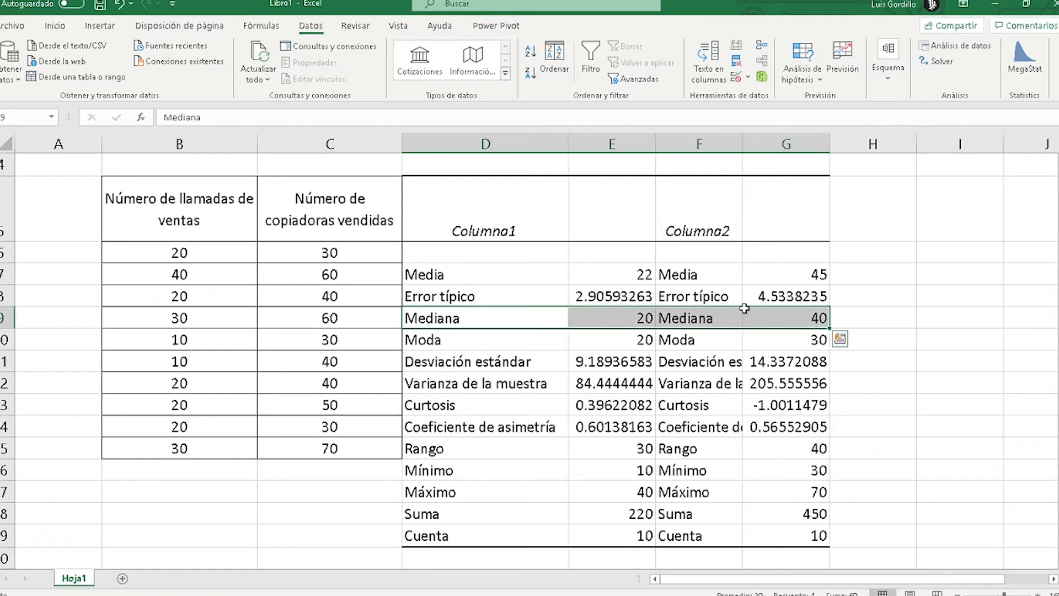
{"action": "left_click", "coordinate": [491, 317]}
{"action": "left_click", "coordinate": [460, 342]}
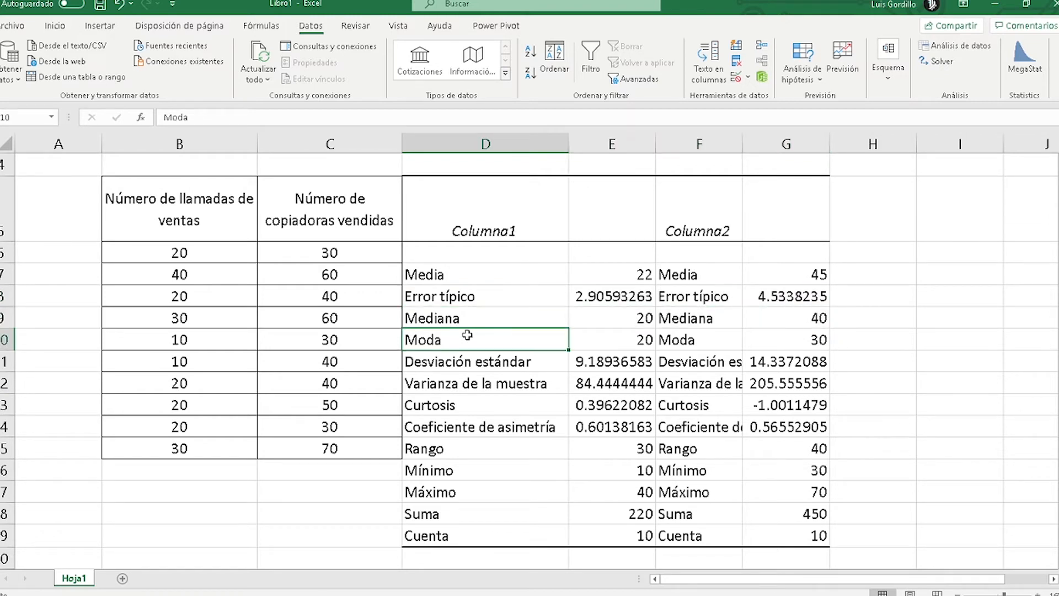
{"action": "scroll", "coordinate": [523, 381], "scroll_direction": "down", "scroll_amount": 2}
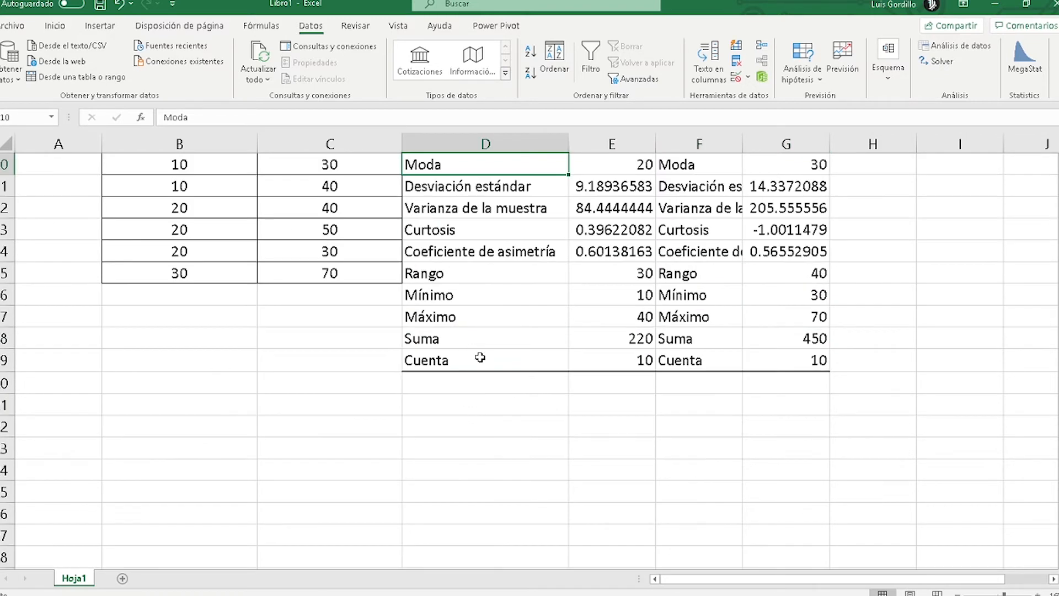
{"action": "scroll", "coordinate": [480, 357], "scroll_direction": "up", "scroll_amount": 3}
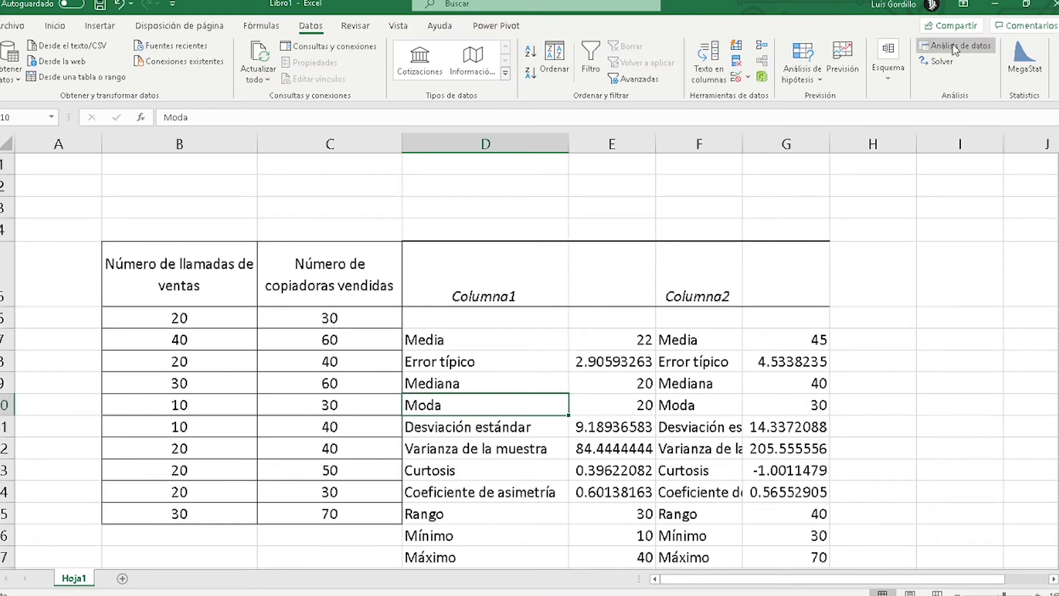
- Find Regresión among the data analysis functions and open its setup
{"action": "left_click", "coordinate": [955, 47]}
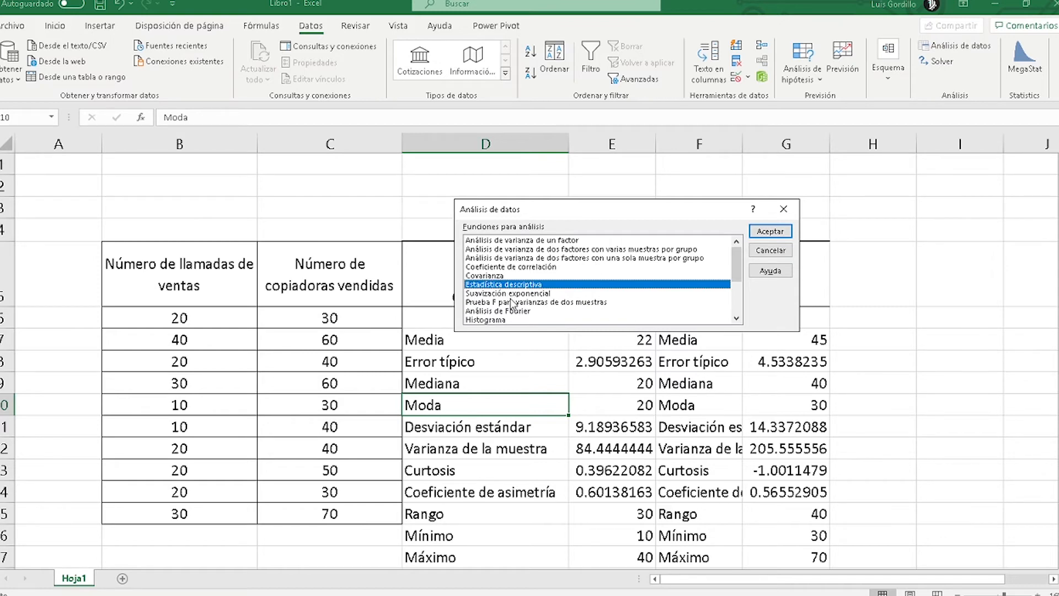
{"action": "left_click", "coordinate": [512, 294]}
{"action": "scroll", "coordinate": [505, 290], "scroll_direction": "down", "scroll_amount": 3}
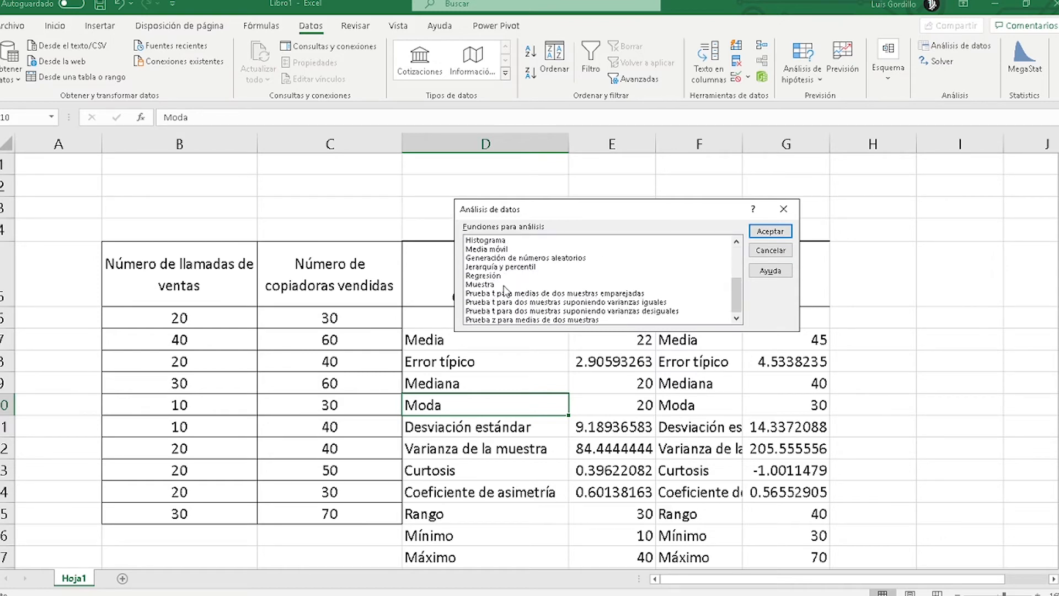
{"action": "scroll", "coordinate": [505, 289], "scroll_direction": "up", "scroll_amount": 1}
{"action": "scroll", "coordinate": [504, 285], "scroll_direction": "up", "scroll_amount": 2}
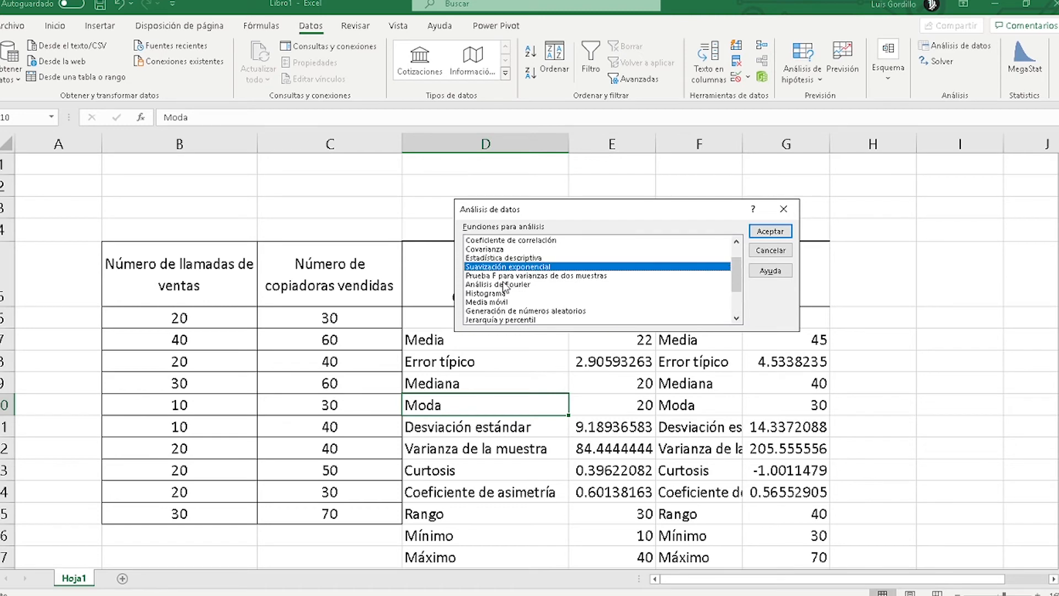
{"action": "left_click", "coordinate": [504, 276]}
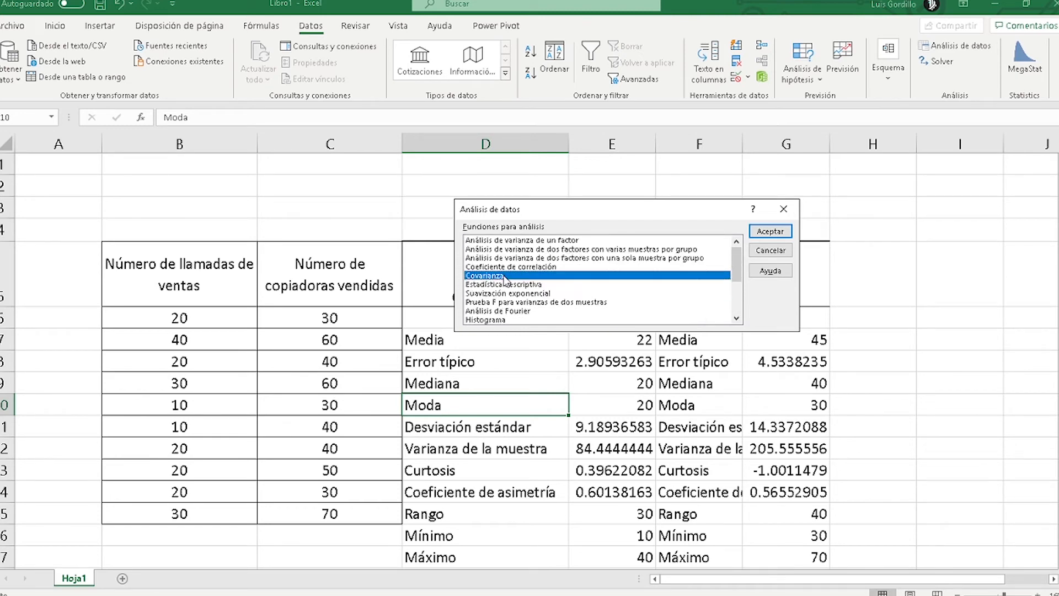
{"action": "key", "text": "r"}
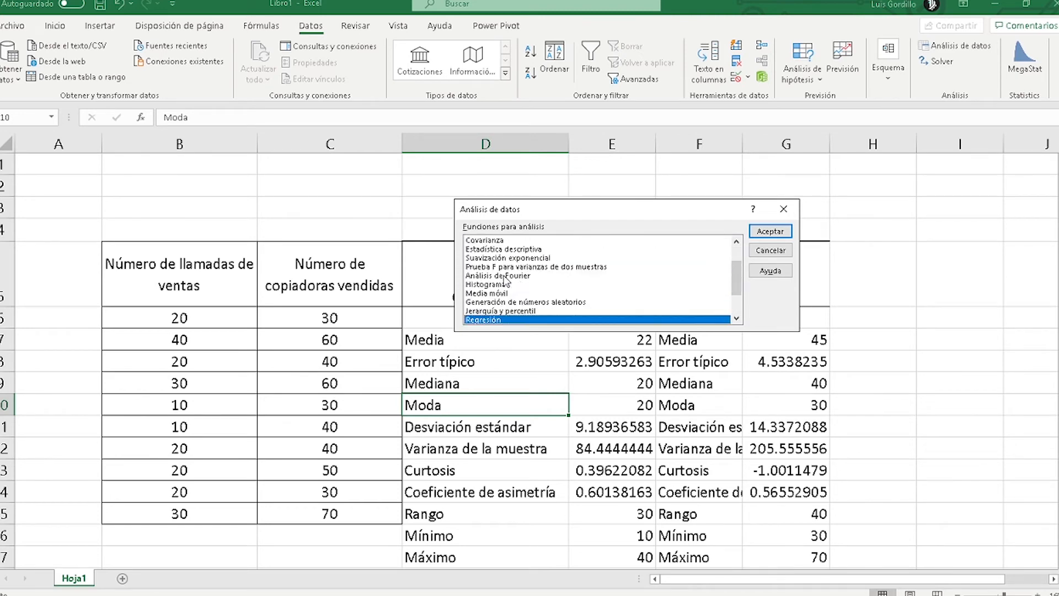
{"action": "left_click", "coordinate": [752, 234]}
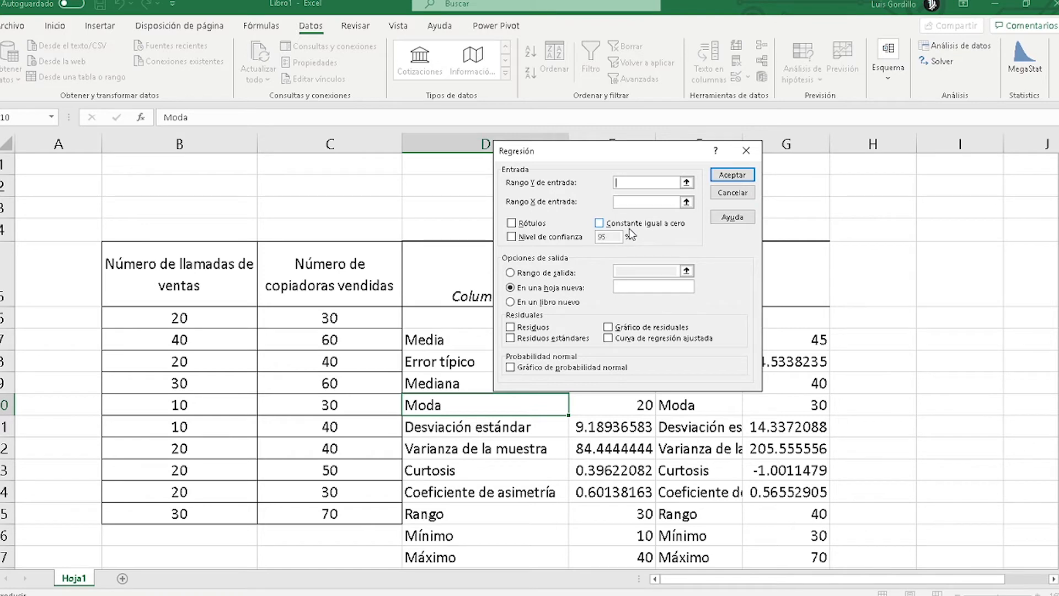
- Set the regression's Y input range to the sales calls data, B6:B15
{"action": "left_click", "coordinate": [686, 182]}
{"action": "left_click_drag", "start_coordinate": [190, 320], "coordinate": [185, 513]}
{"action": "left_click", "coordinate": [753, 169]}
- Set the regression's X input range to the sales calls data, B6:B15
{"action": "left_click", "coordinate": [686, 202]}
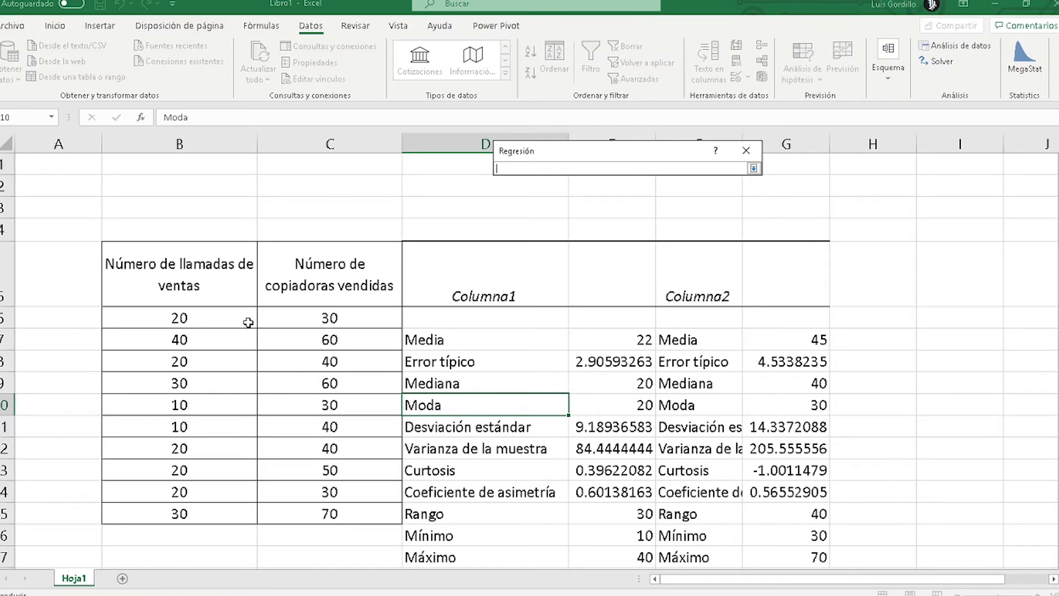
{"action": "left_click_drag", "start_coordinate": [248, 323], "coordinate": [217, 521]}
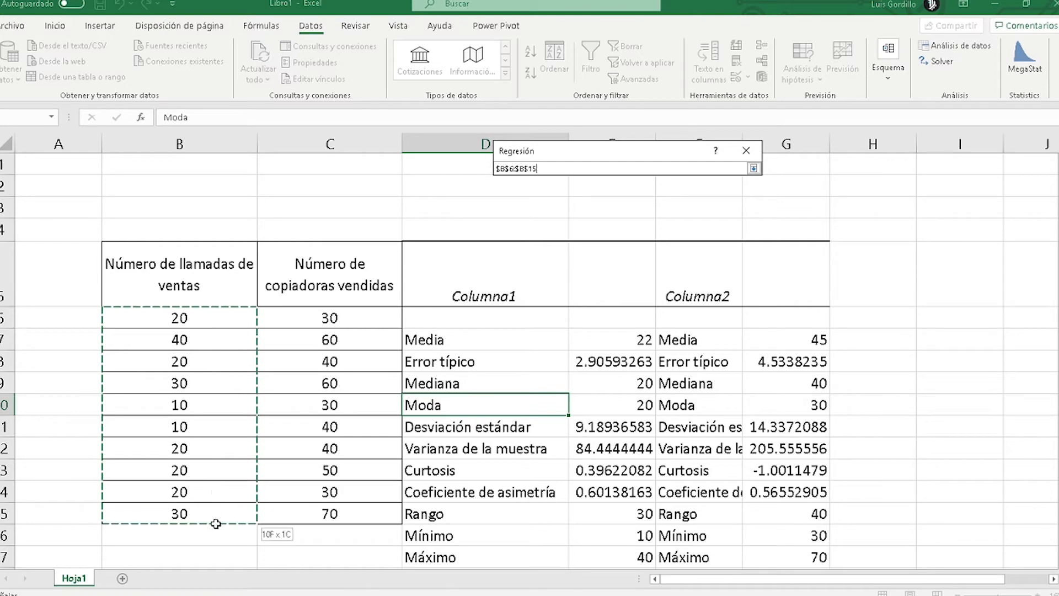
{"action": "left_click", "coordinate": [754, 168]}
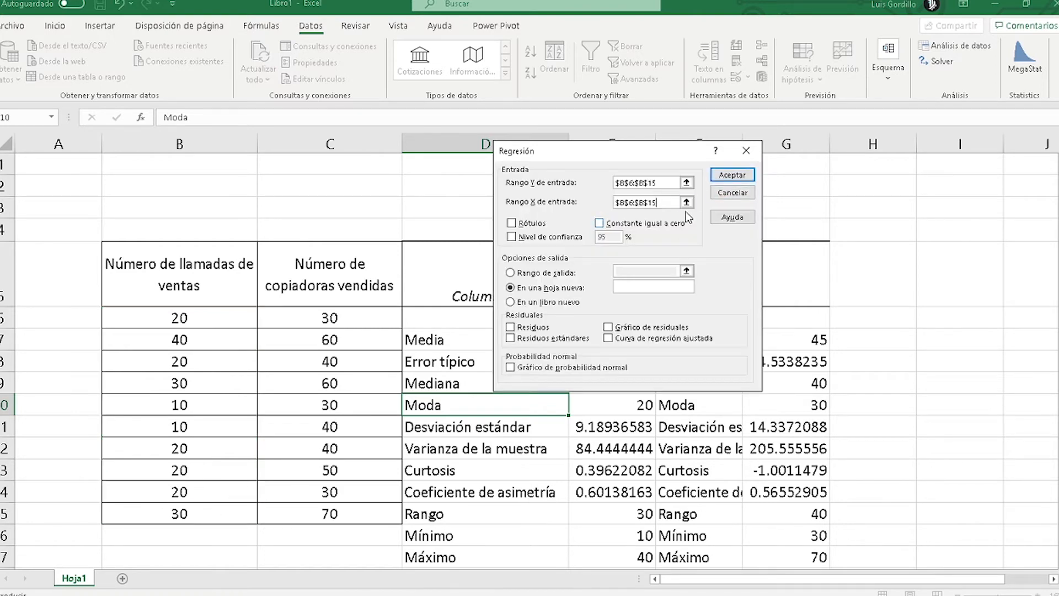
- Change the regression's Y input range to the copiers sold data, C6:C15
{"action": "left_click", "coordinate": [699, 179]}
{"action": "left_click_drag", "start_coordinate": [341, 319], "coordinate": [330, 513]}
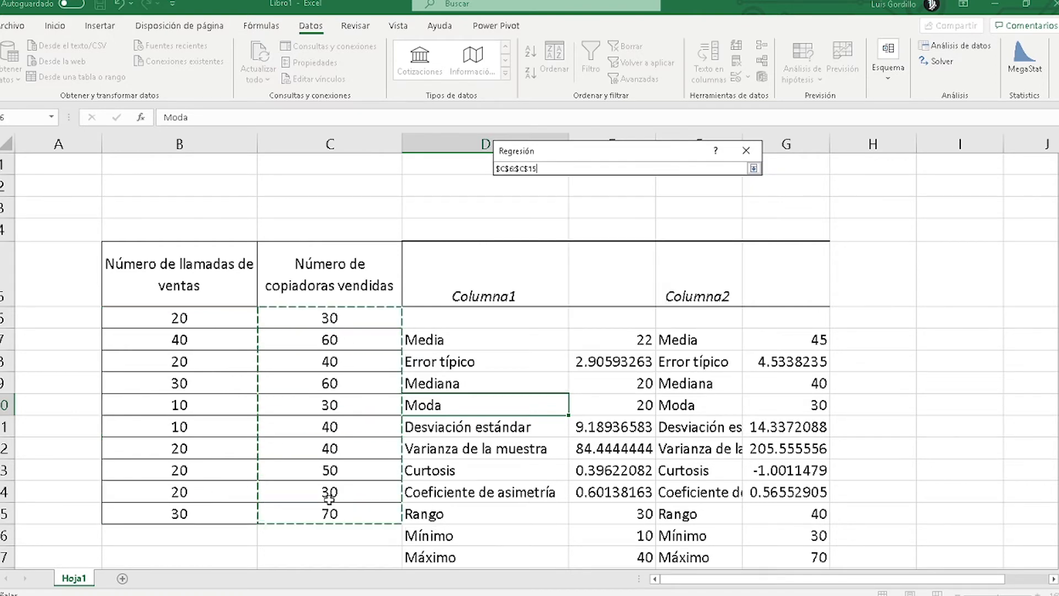
{"action": "left_click", "coordinate": [753, 168]}
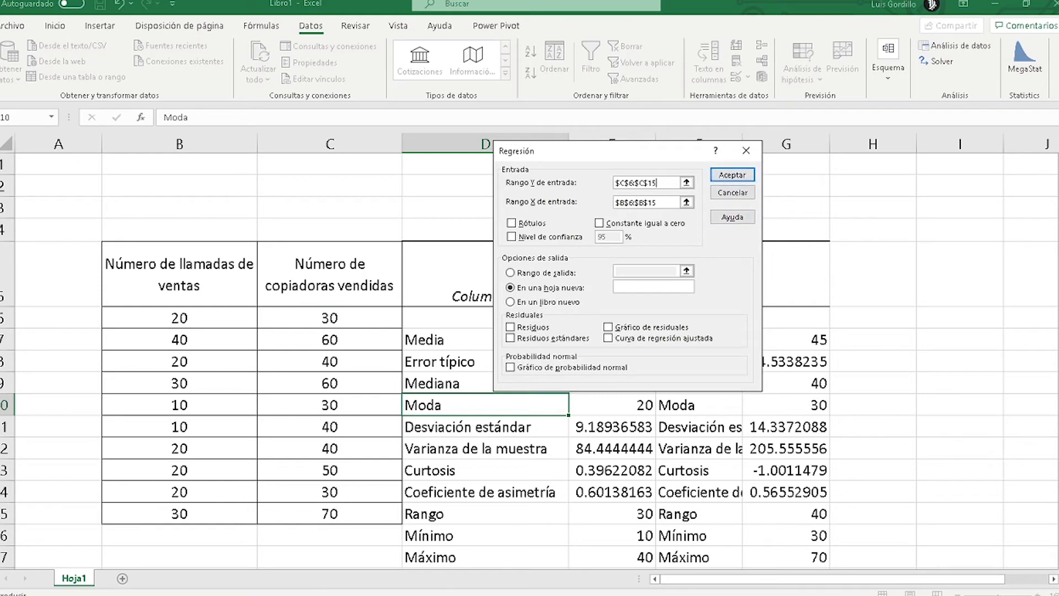
{"action": "left_click", "coordinate": [732, 175]}
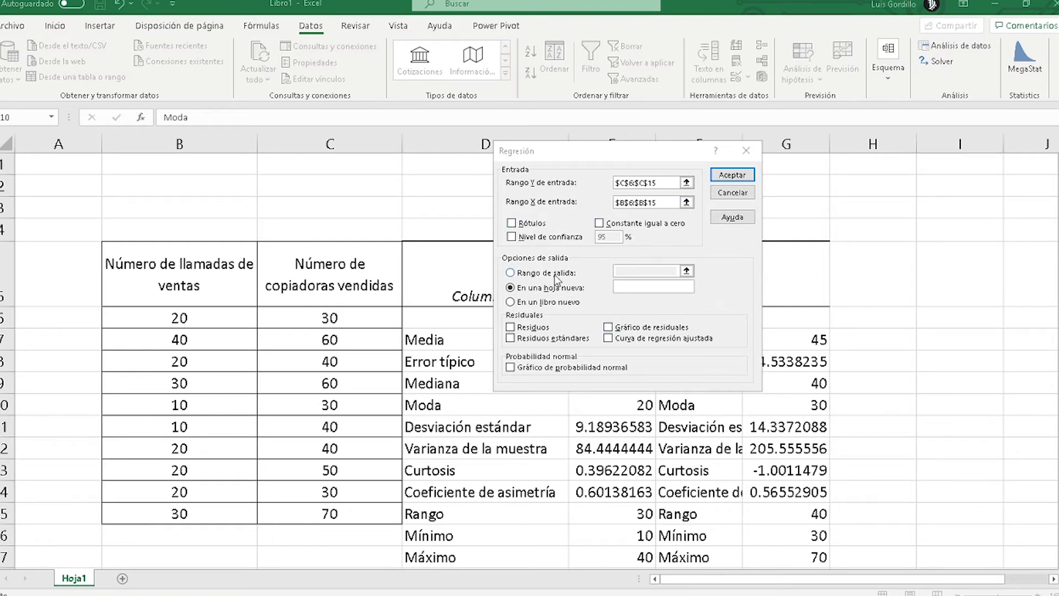
- Set the regression's output range to D21:G25 on the current sheet and run the analysis
{"action": "key", "text": "Escape"}
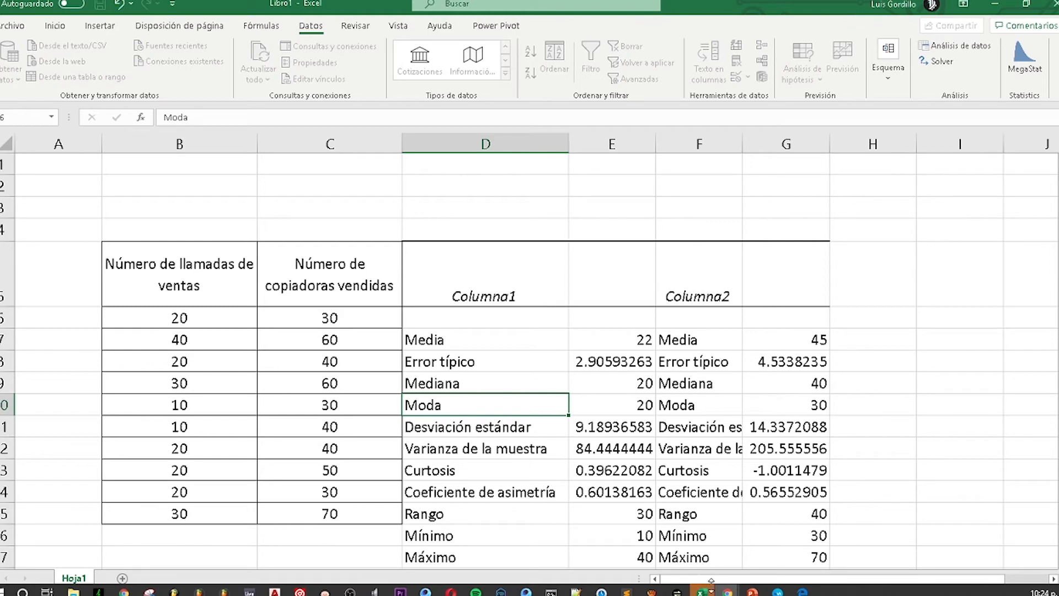
{"action": "left_click", "coordinate": [704, 590]}
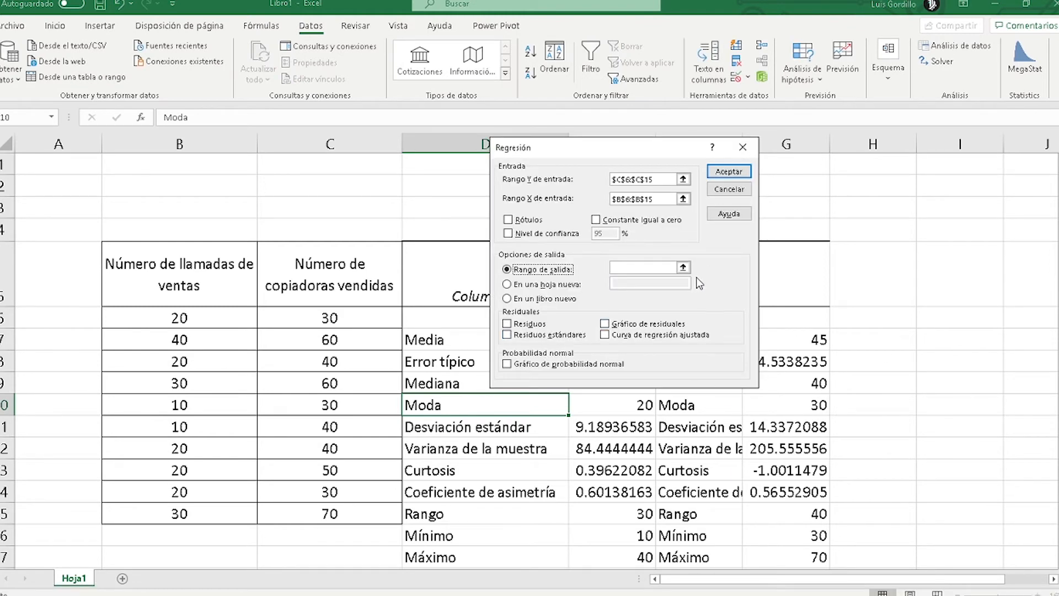
{"action": "left_click", "coordinate": [683, 266]}
{"action": "scroll", "coordinate": [512, 359], "scroll_direction": "down", "scroll_amount": 4}
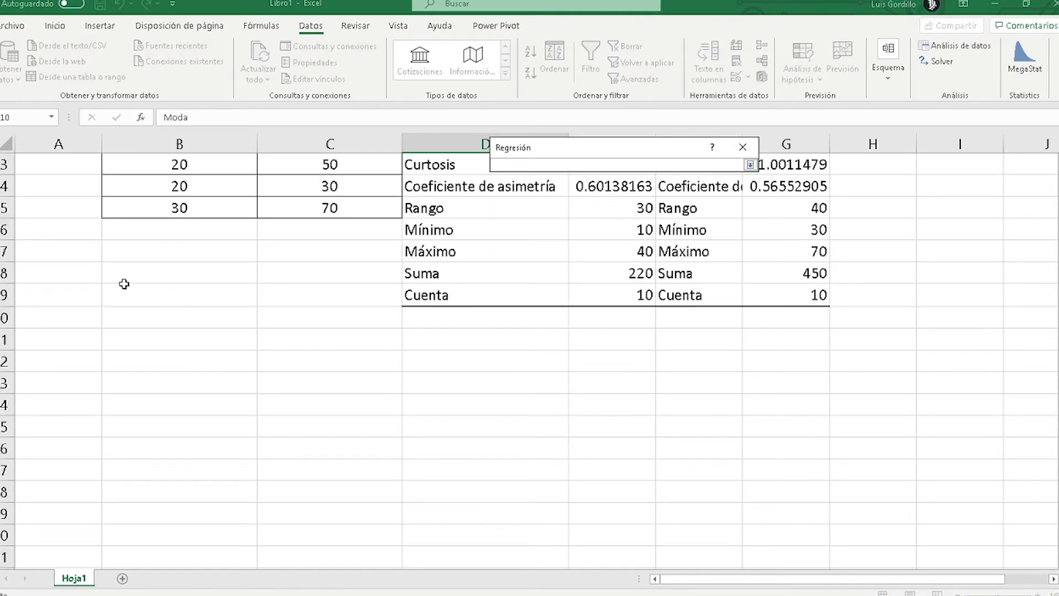
{"action": "left_click_drag", "start_coordinate": [409, 333], "coordinate": [760, 431]}
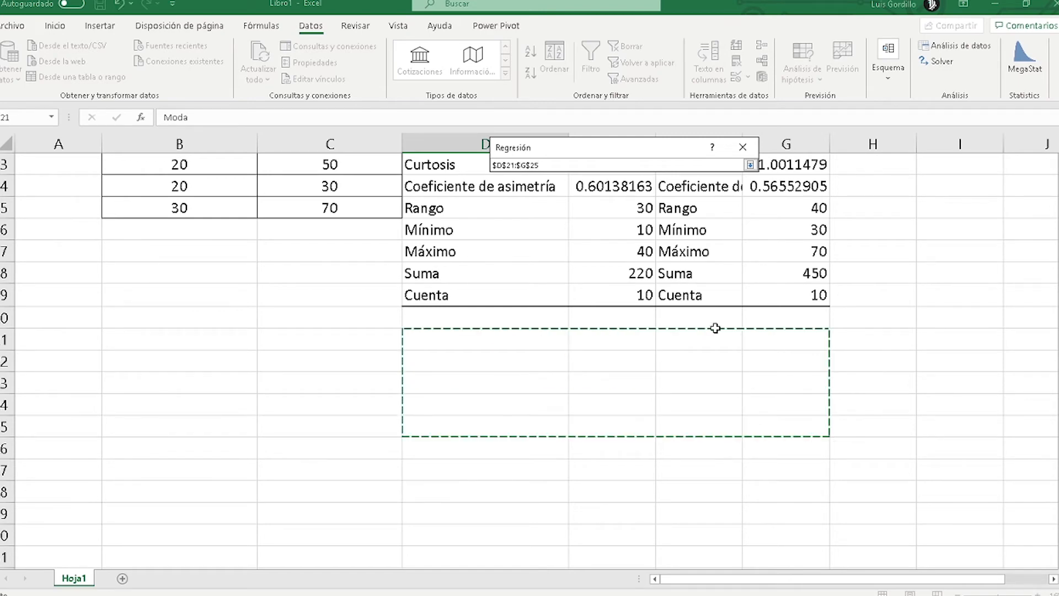
{"action": "left_click", "coordinate": [750, 164]}
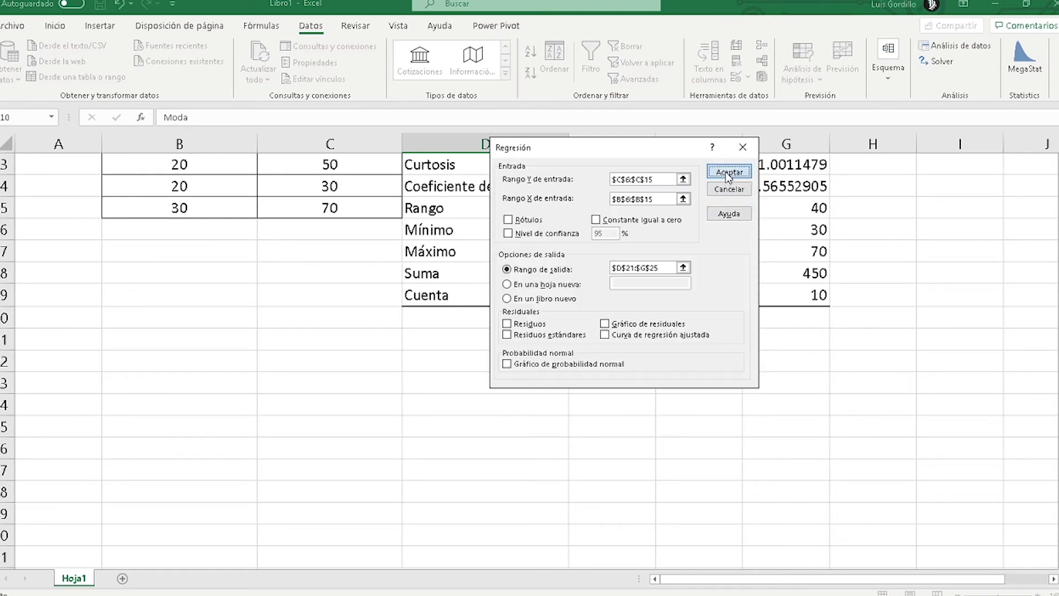
{"action": "left_click", "coordinate": [728, 172]}
- Widen column I so the Valor crítico de F heading in the variance analysis fits
{"action": "scroll", "coordinate": [739, 327], "scroll_direction": "down", "scroll_amount": 2}
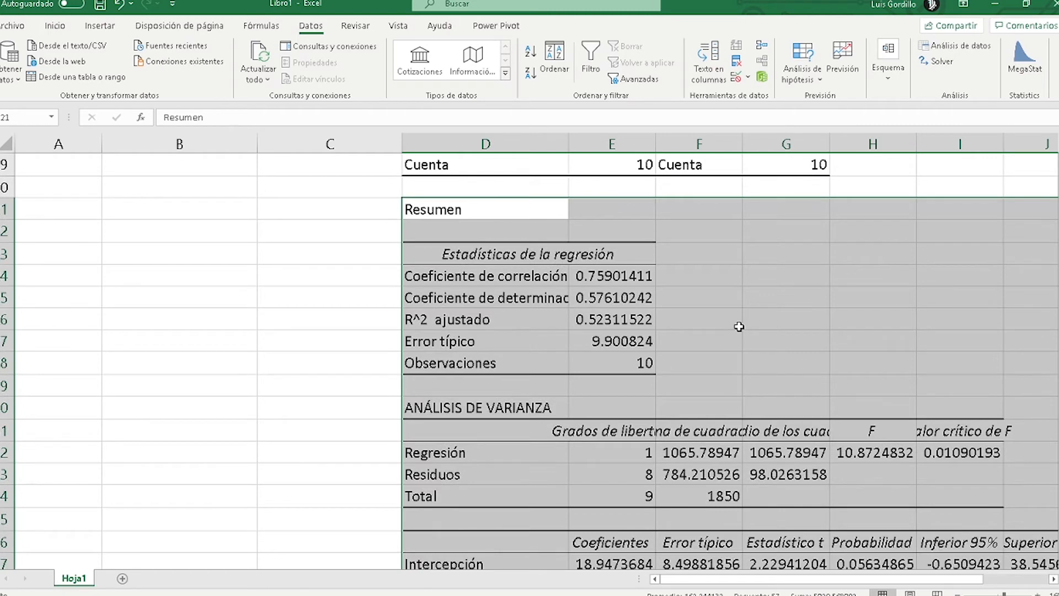
{"action": "left_click", "coordinate": [739, 326]}
{"action": "scroll", "coordinate": [739, 325], "scroll_direction": "down", "scroll_amount": 1}
{"action": "left_click_drag", "start_coordinate": [1003, 145], "coordinate": [1050, 145]}
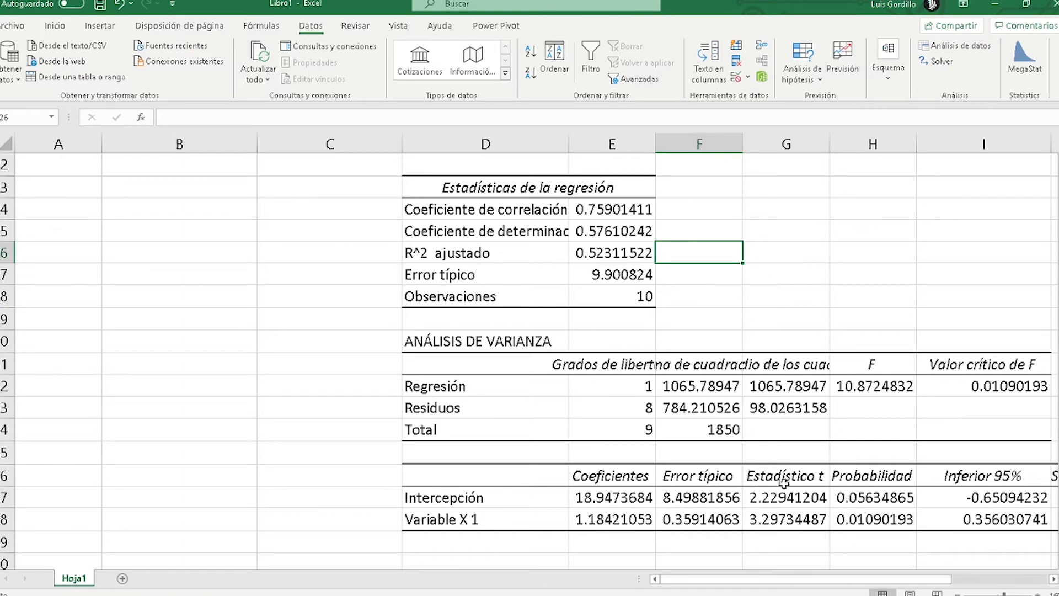
- Examine the regression's coefficients, t statistics, standard errors and probabilities, and look back at the descriptive statistics
{"action": "left_click_drag", "start_coordinate": [600, 480], "coordinate": [611, 513]}
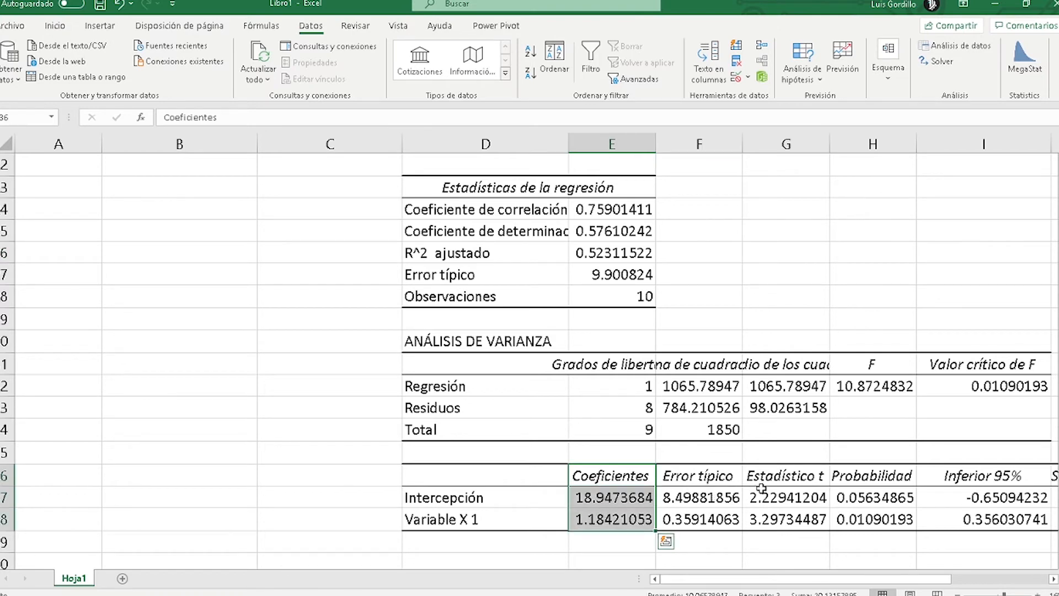
{"action": "left_click_drag", "start_coordinate": [786, 481], "coordinate": [793, 520]}
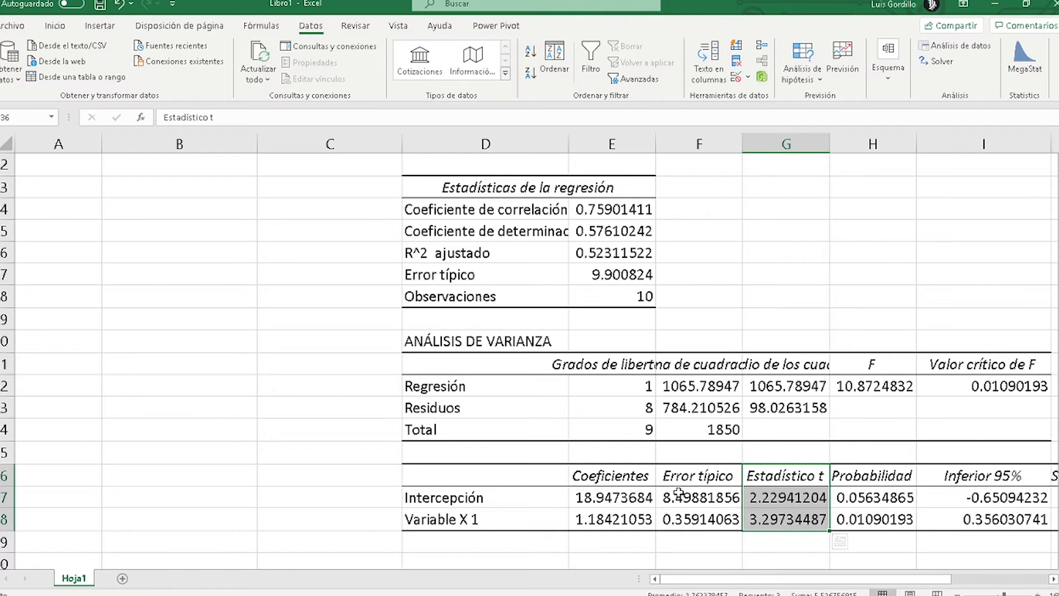
{"action": "left_click_drag", "start_coordinate": [691, 482], "coordinate": [694, 513]}
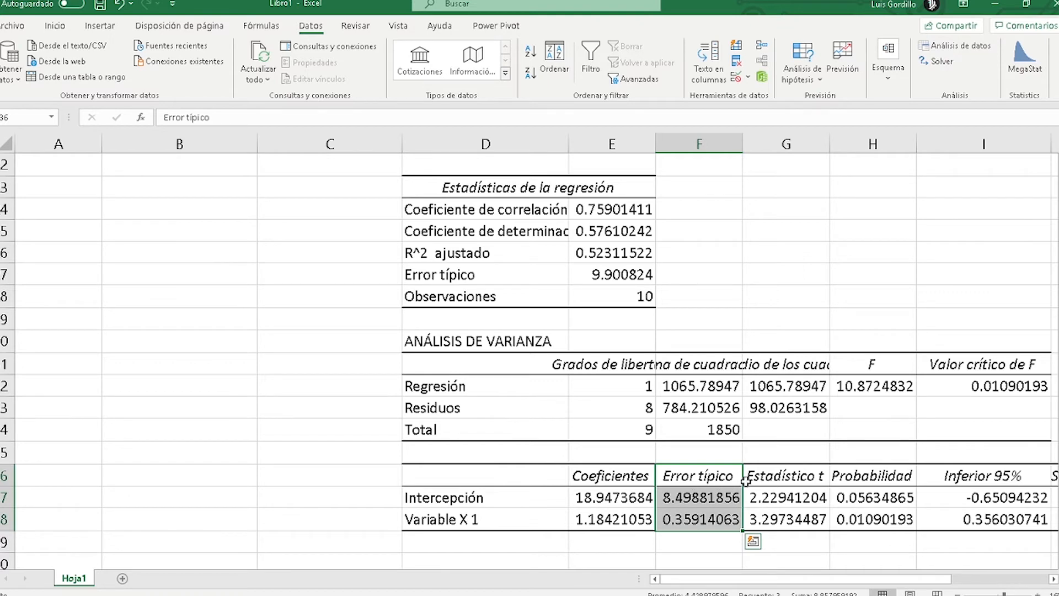
{"action": "left_click", "coordinate": [856, 499]}
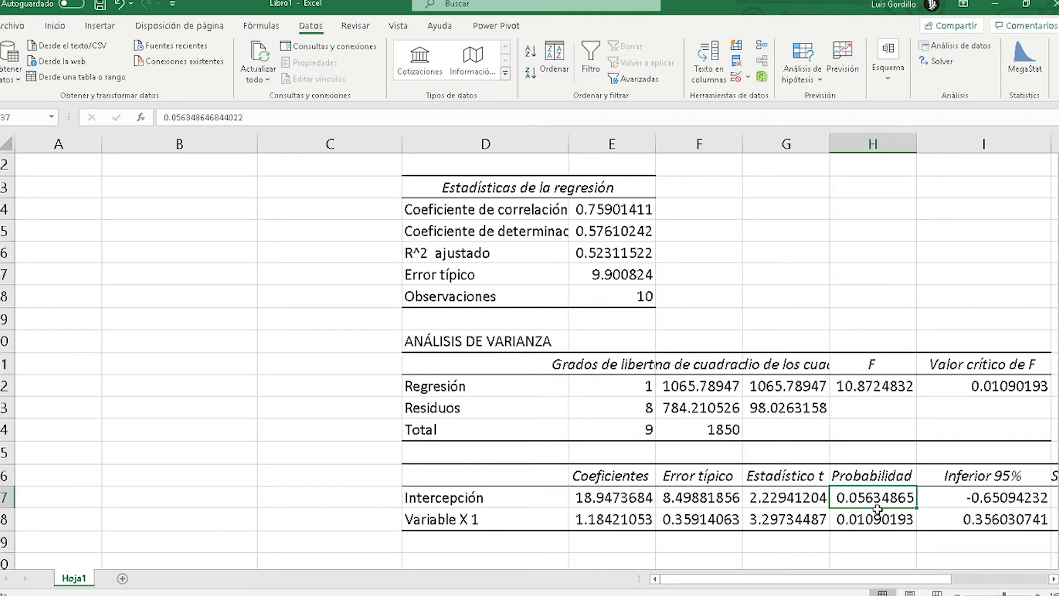
{"action": "scroll", "coordinate": [889, 499], "scroll_direction": "up", "scroll_amount": 3}
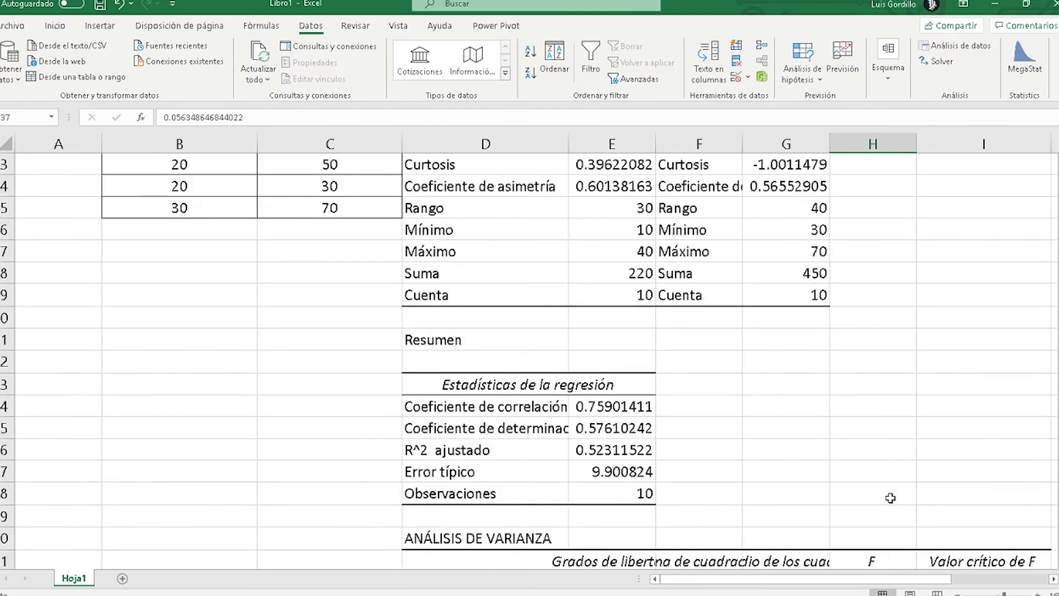
{"action": "scroll", "coordinate": [610, 451], "scroll_direction": "up", "scroll_amount": 2}
{"action": "scroll", "coordinate": [610, 451], "scroll_direction": "up", "scroll_amount": 3}
{"action": "scroll", "coordinate": [610, 451], "scroll_direction": "down", "scroll_amount": 3}
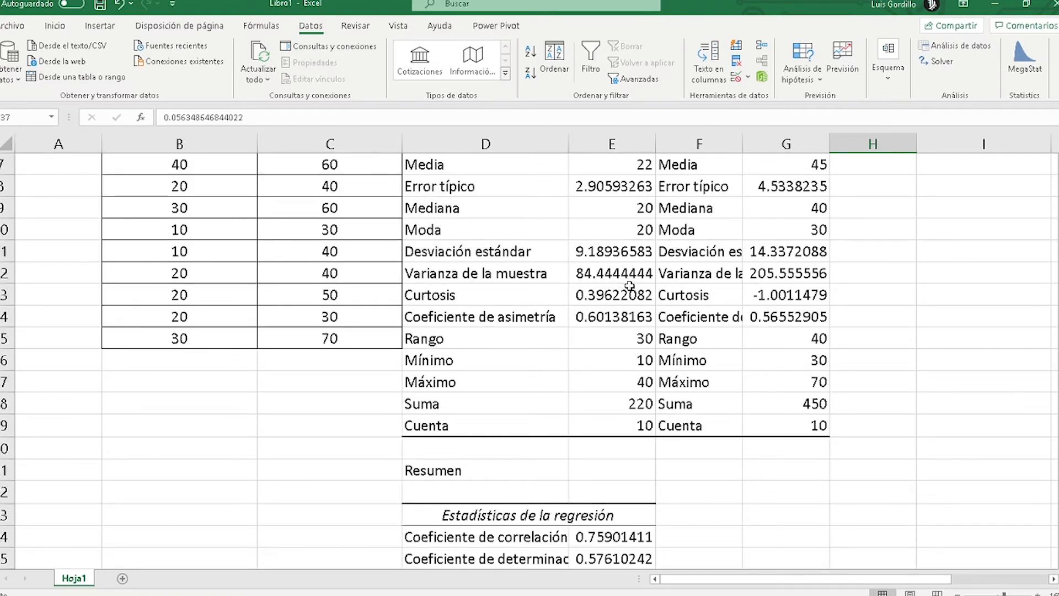
{"action": "scroll", "coordinate": [629, 286], "scroll_direction": "down", "scroll_amount": 6}
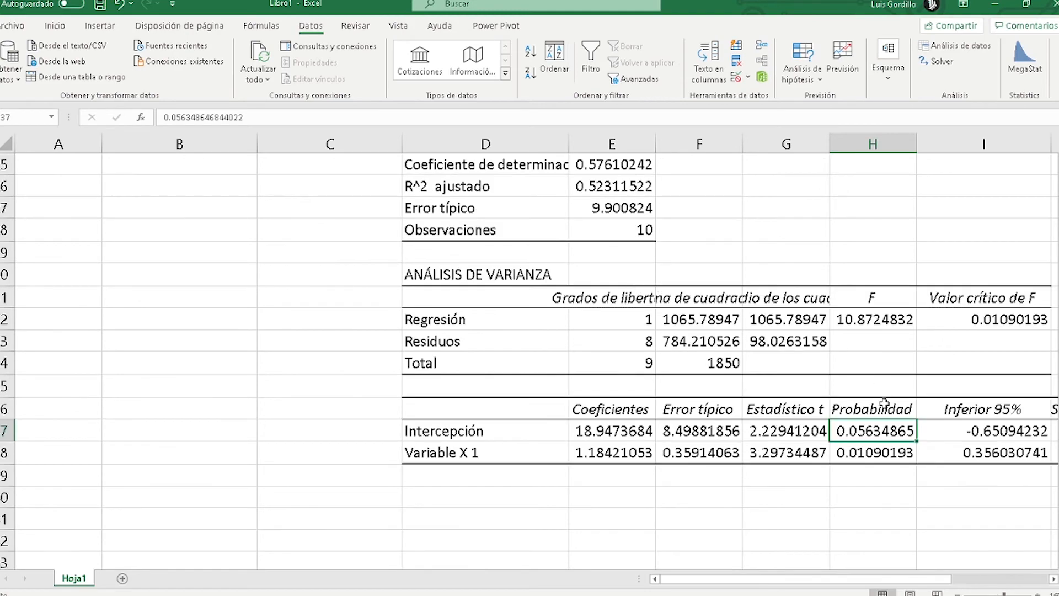
- Widen column D so the full labels of the regression statistics fit
{"action": "mouse_move", "coordinate": [730, 583]}
{"action": "left_mouse_down"}
{"action": "mouse_move", "coordinate": [835, 573]}
{"action": "mouse_move", "coordinate": [739, 574]}
{"action": "left_mouse_up"}
{"action": "scroll", "coordinate": [569, 437], "scroll_direction": "up", "scroll_amount": 1}
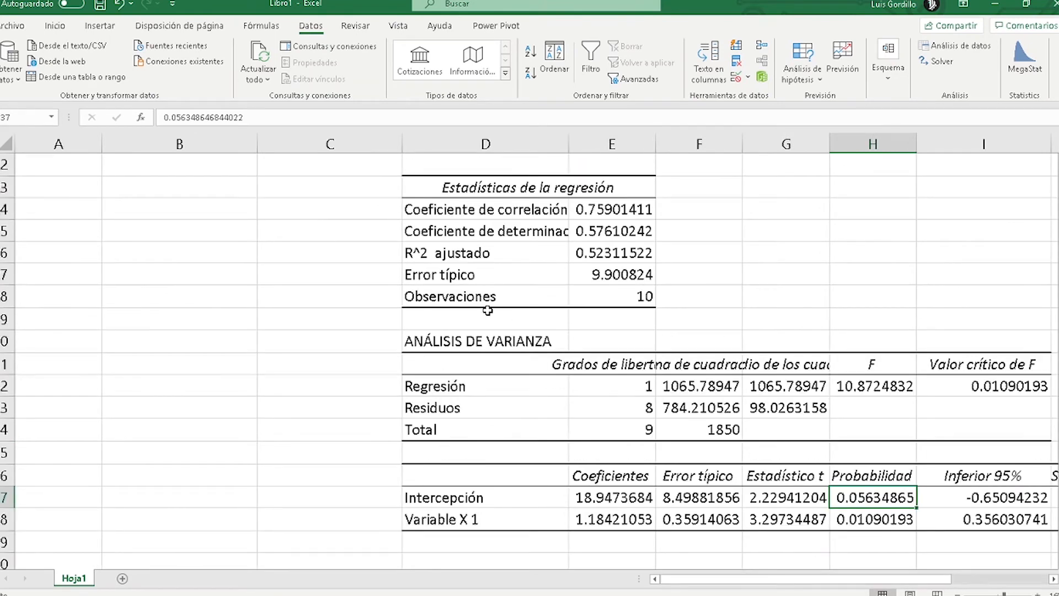
{"action": "left_click_drag", "start_coordinate": [572, 146], "coordinate": [671, 144]}
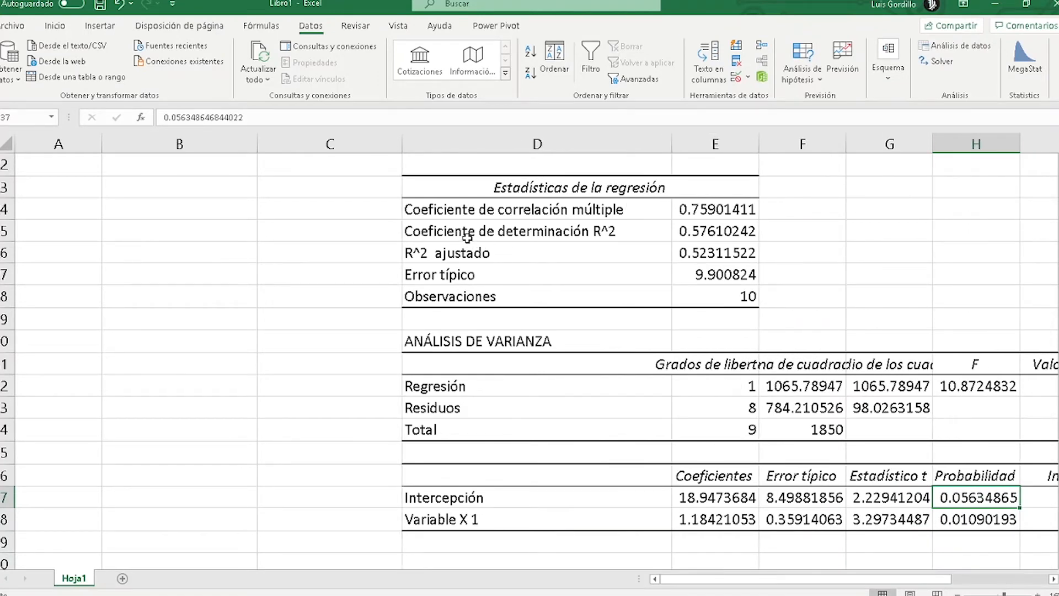
- Examine the coefficient of determination, the multiple correlation coefficient, and the coefficients, standard error, t statistic and probability columns
{"action": "left_click", "coordinate": [545, 236]}
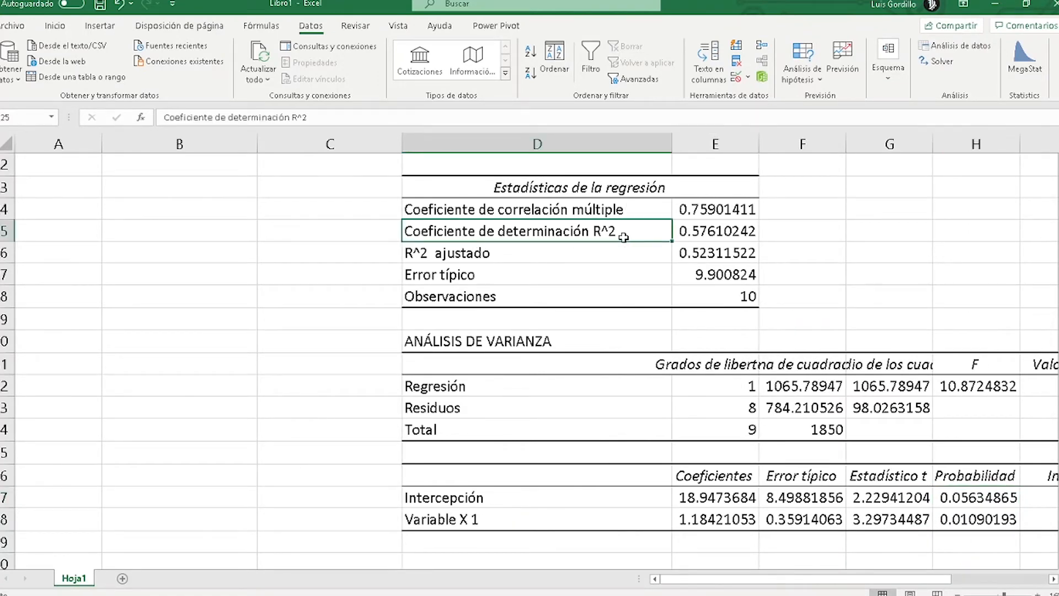
{"action": "left_click", "coordinate": [683, 231]}
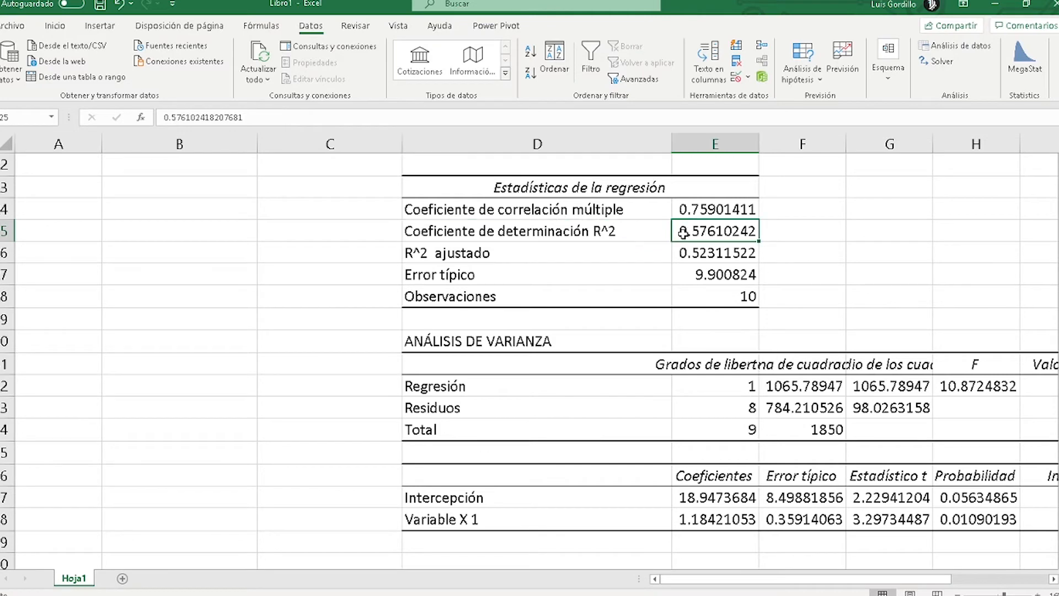
{"action": "left_click", "coordinate": [711, 205]}
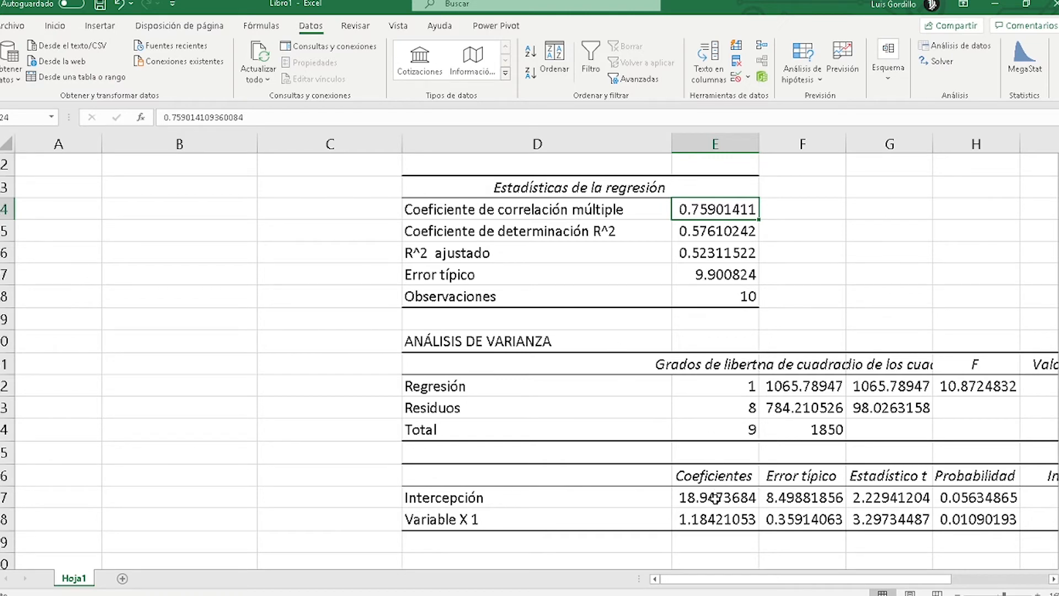
{"action": "left_click_drag", "start_coordinate": [735, 478], "coordinate": [737, 521]}
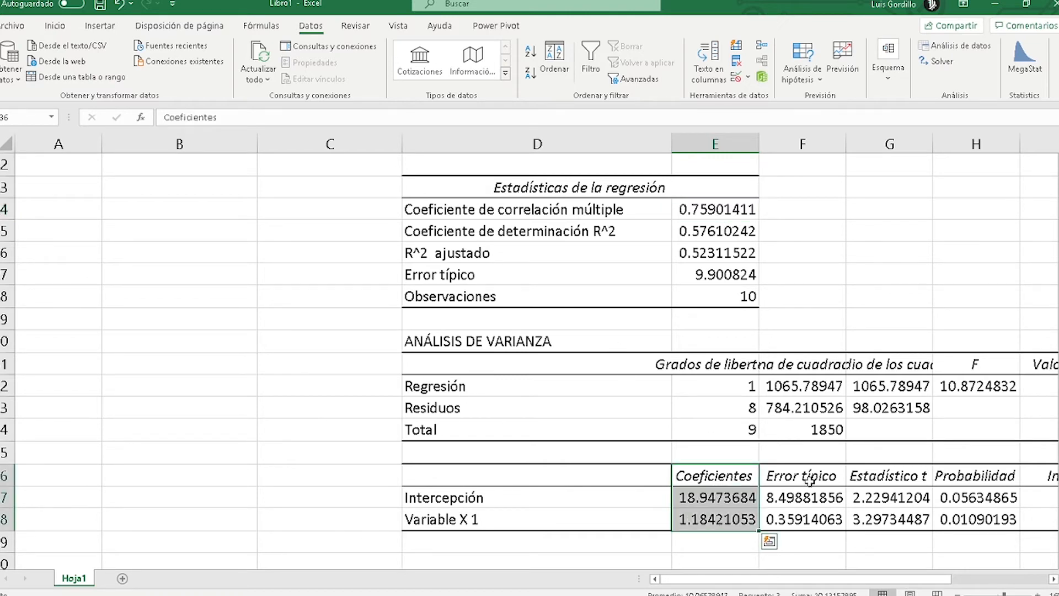
{"action": "left_click_drag", "start_coordinate": [809, 480], "coordinate": [805, 519]}
{"action": "left_click", "coordinate": [968, 481]}
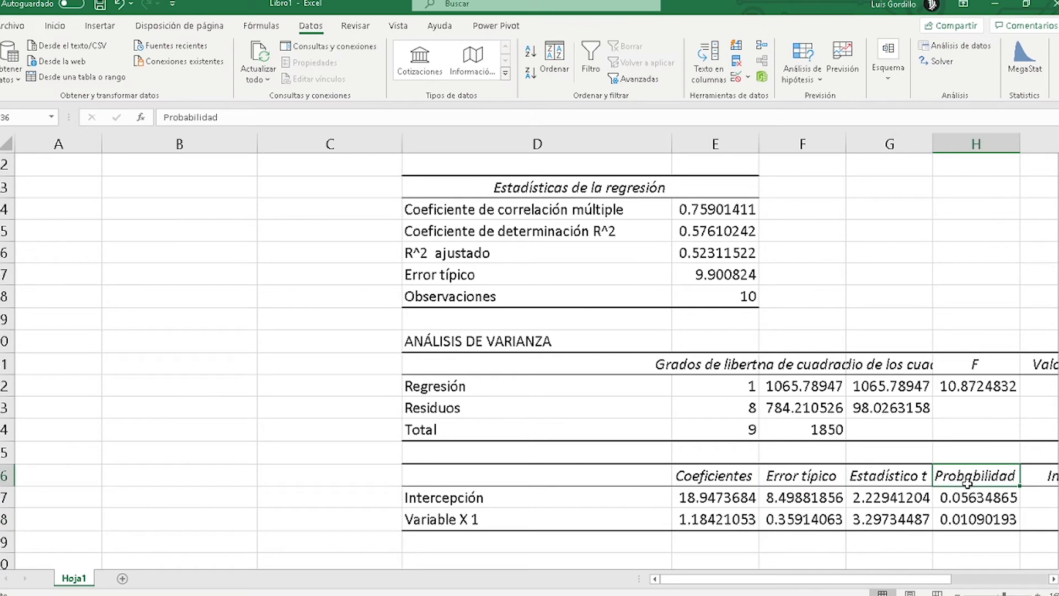
{"action": "left_click_drag", "start_coordinate": [904, 491], "coordinate": [896, 519]}
{"action": "left_click", "coordinate": [901, 488]}
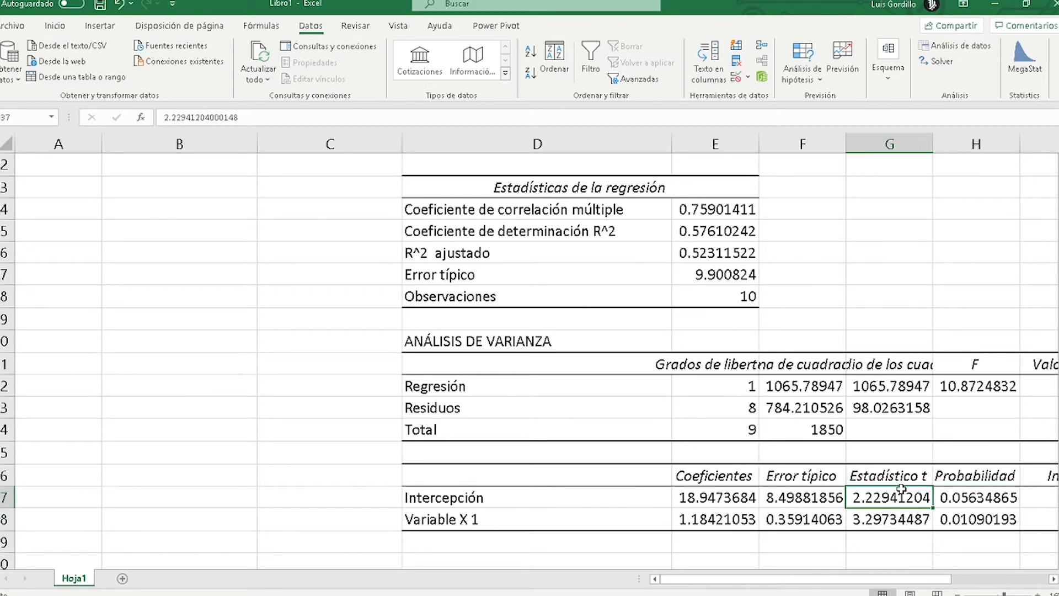
{"action": "scroll", "coordinate": [901, 489], "scroll_direction": "up", "scroll_amount": 7}
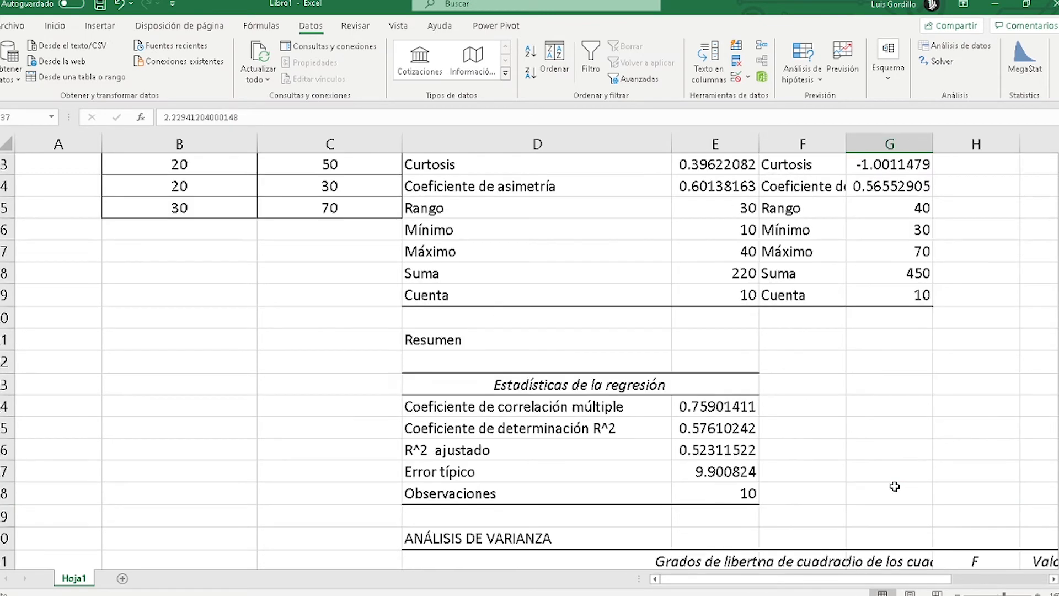
{"action": "scroll", "coordinate": [797, 444], "scroll_direction": "down", "scroll_amount": 4}
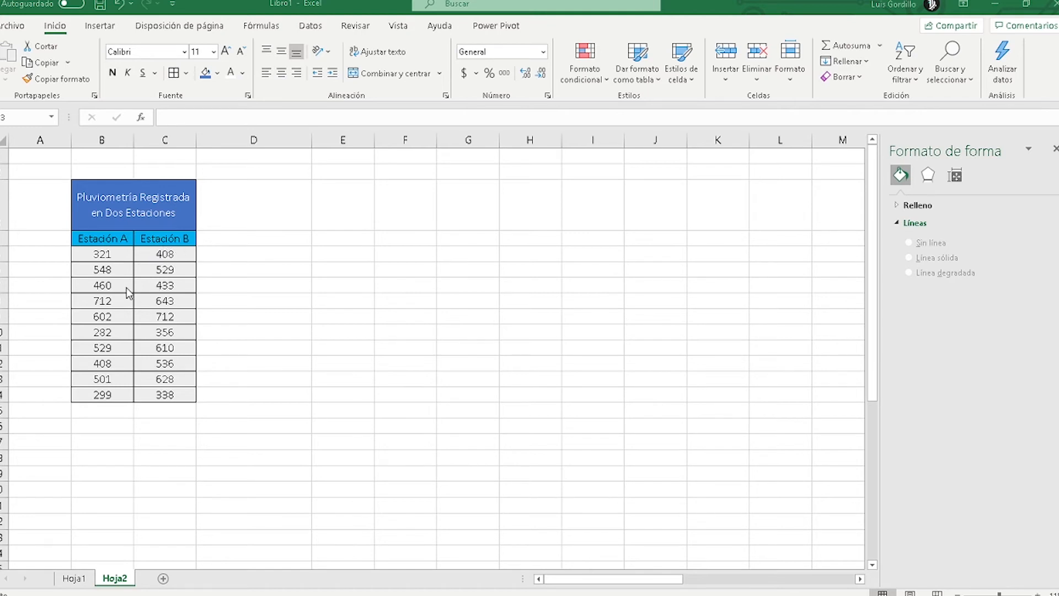
{"action": "left_click_drag", "start_coordinate": [87, 258], "coordinate": [210, 356]}
{"action": "left_click", "coordinate": [204, 332]}
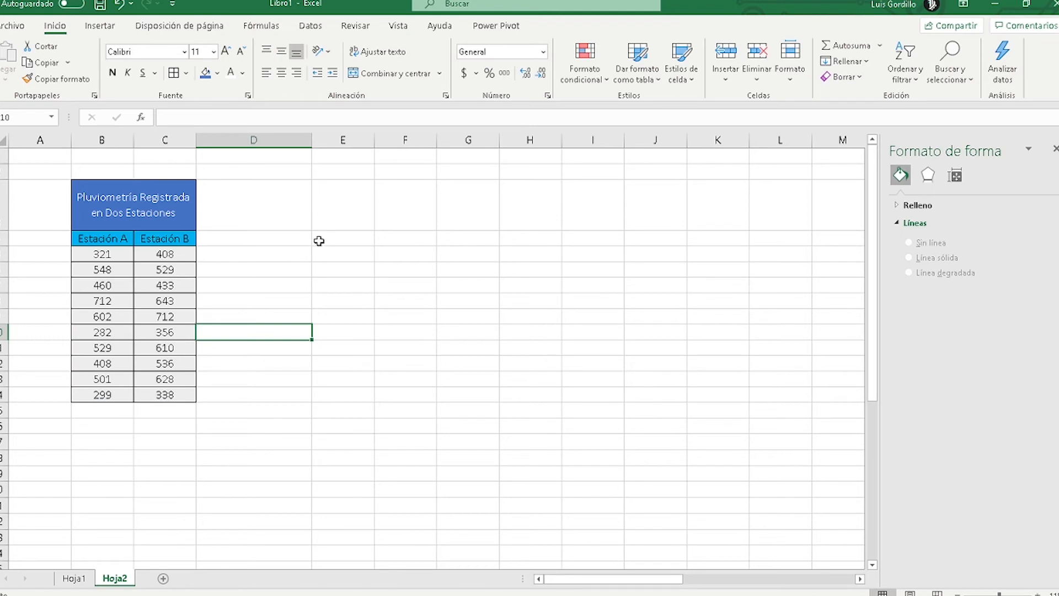
{"action": "left_click", "coordinate": [100, 26]}
{"action": "left_click", "coordinate": [420, 79]}
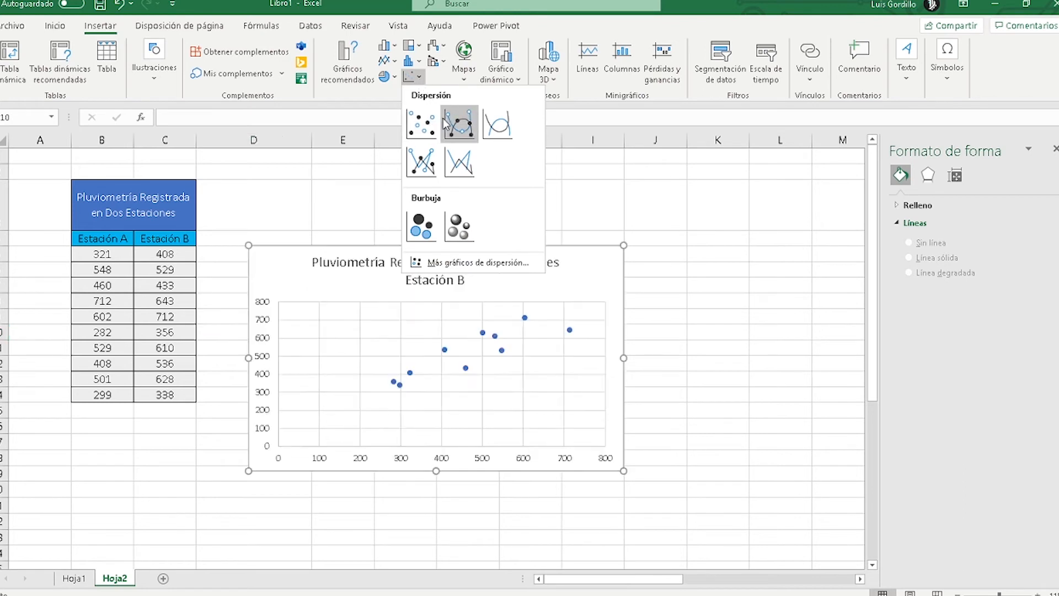
{"action": "left_click", "coordinate": [260, 217]}
- Insert a marker-only scatter chart of the Estación A and Estación B values in B5:C14 and place it beside the table
{"action": "left_click_drag", "start_coordinate": [106, 254], "coordinate": [184, 392]}
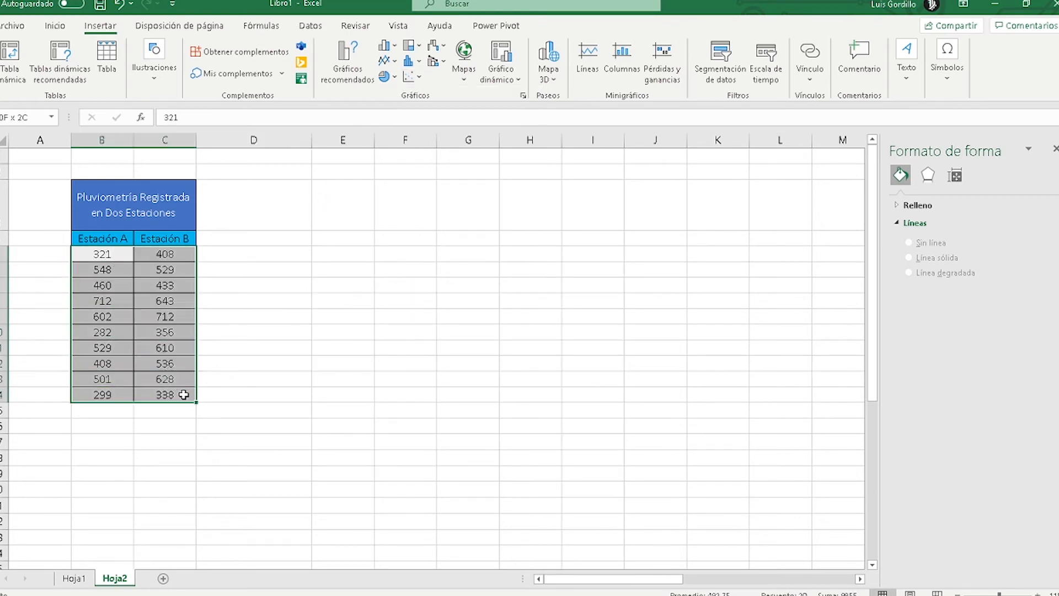
{"action": "left_click", "coordinate": [420, 76]}
{"action": "left_click", "coordinate": [428, 130]}
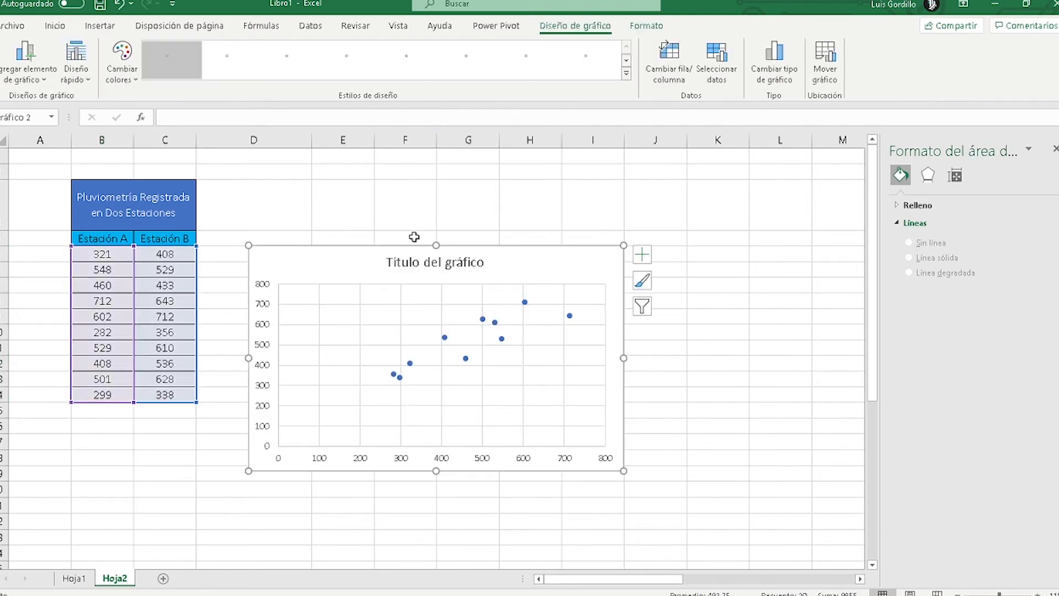
{"action": "left_click_drag", "start_coordinate": [338, 245], "coordinate": [364, 234]}
- Replace the new scatter chart's title with "Gráfico de Regresión Lineal", copied from the existing regression chart farther along the sheet
{"action": "left_click", "coordinate": [434, 249]}
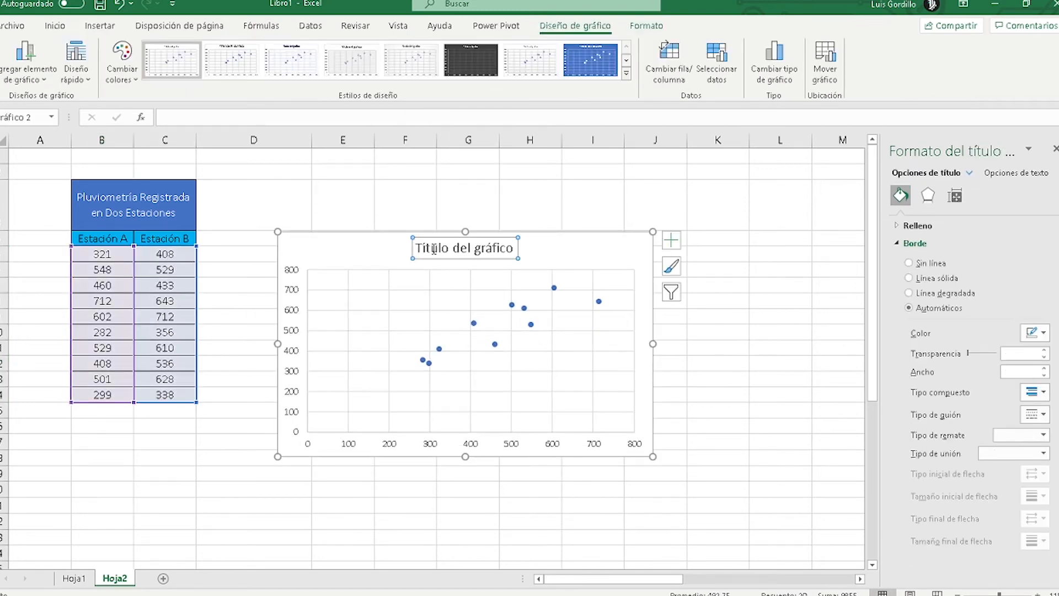
{"action": "left_click_drag", "start_coordinate": [573, 579], "coordinate": [721, 579]}
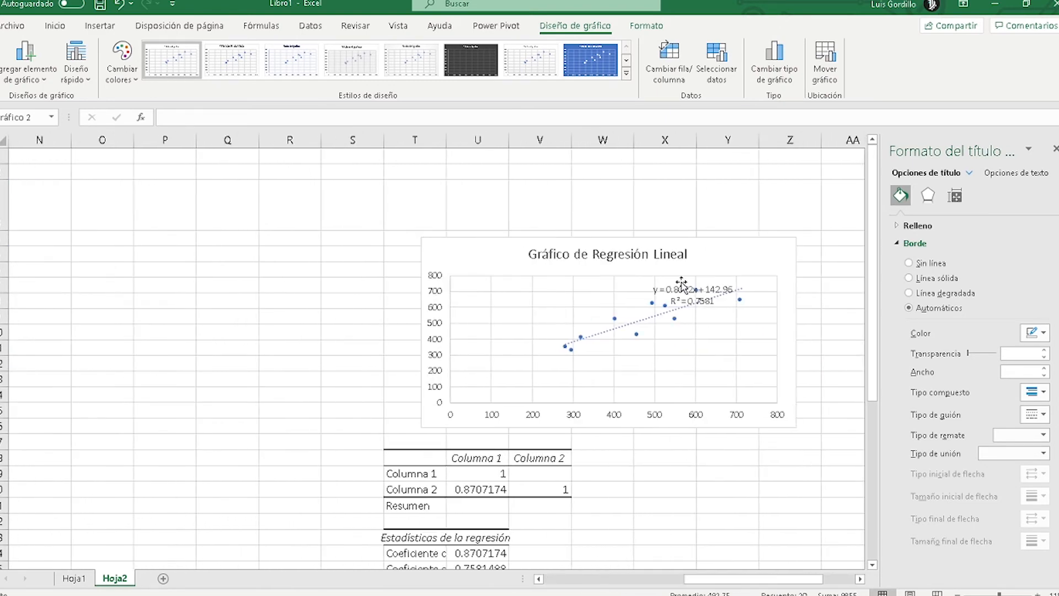
{"action": "left_click", "coordinate": [613, 256]}
{"action": "triple_click", "coordinate": [595, 256]}
{"action": "key", "text": "ctrl+c"}
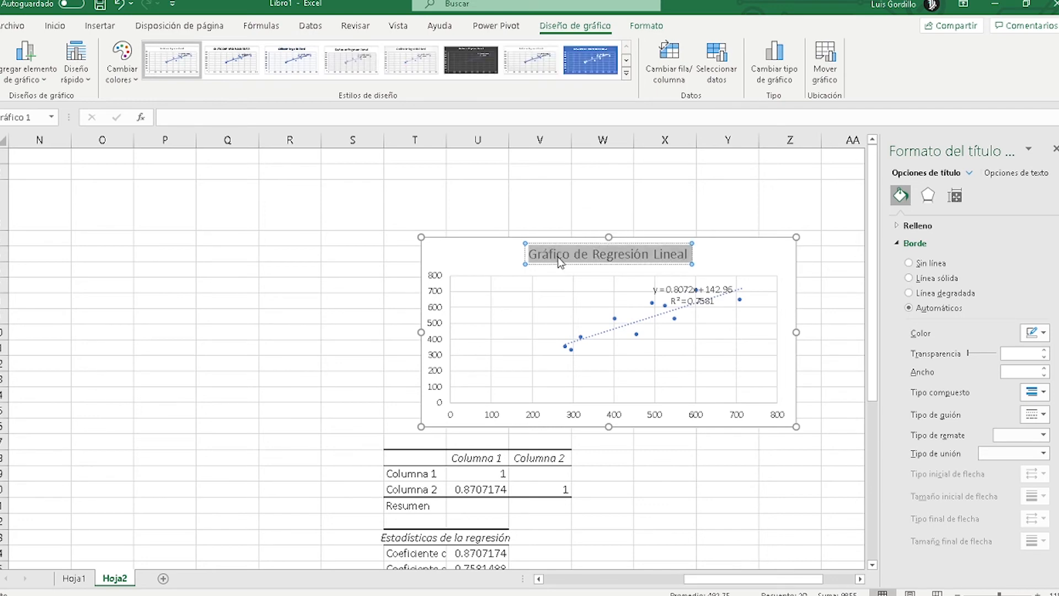
{"action": "left_click_drag", "start_coordinate": [761, 578], "coordinate": [632, 573]}
{"action": "left_click", "coordinate": [405, 257]}
{"action": "triple_click", "coordinate": [405, 257]}
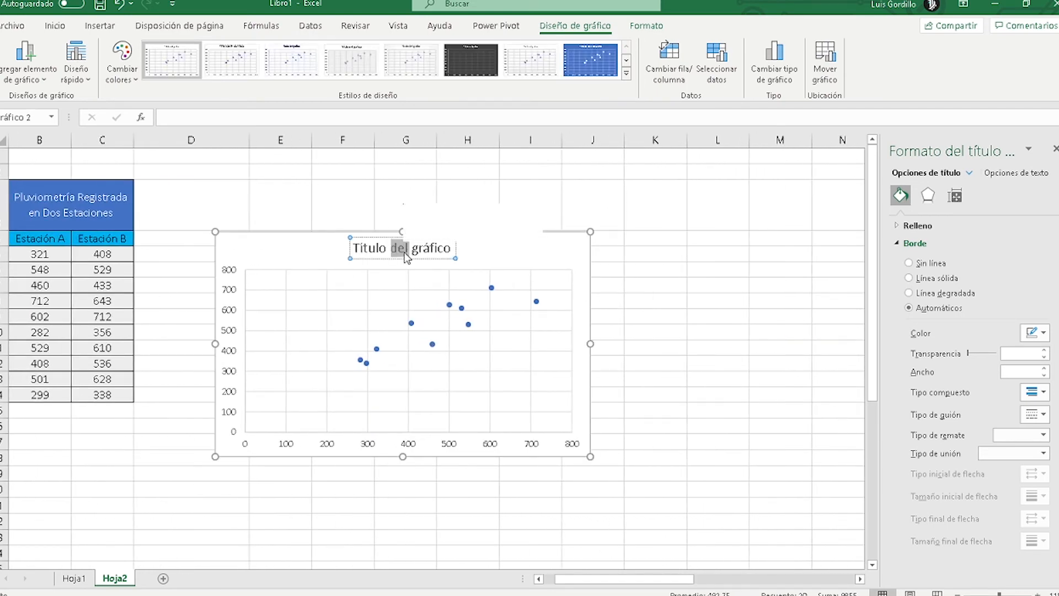
{"action": "key", "text": "ctrl+v"}
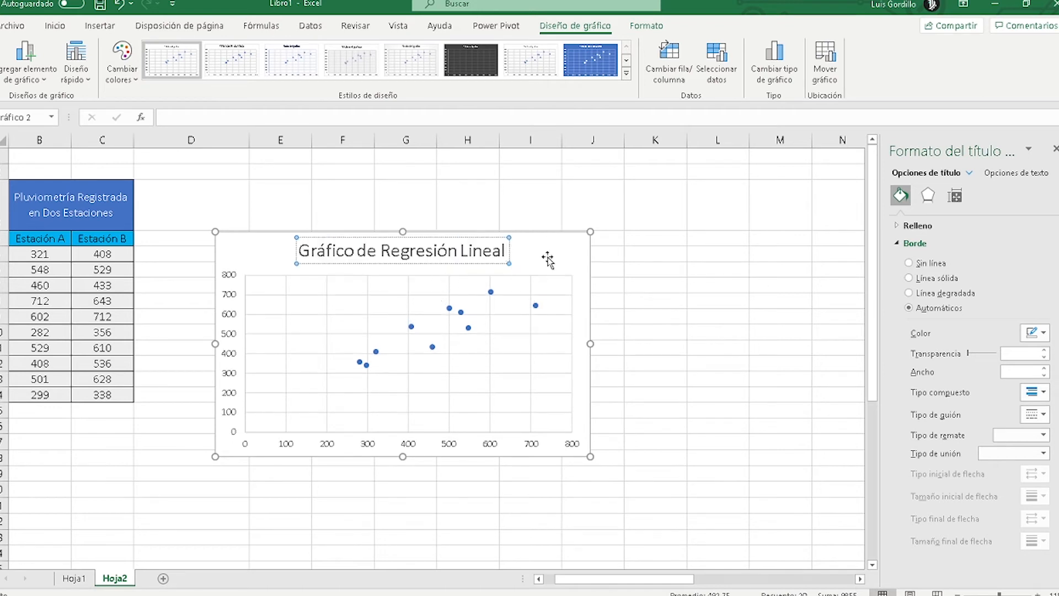
{"action": "left_click", "coordinate": [494, 261]}
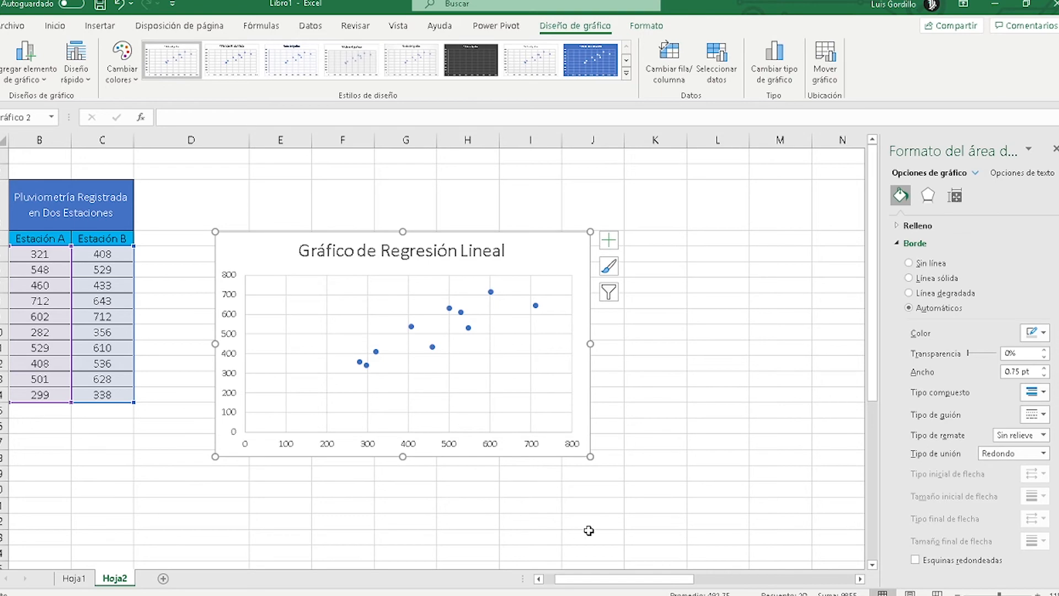
- Add a legend to the regression chart, positioned to the right of the plot area
{"action": "left_click_drag", "start_coordinate": [624, 579], "coordinate": [549, 579]}
{"action": "left_click", "coordinate": [30, 71]}
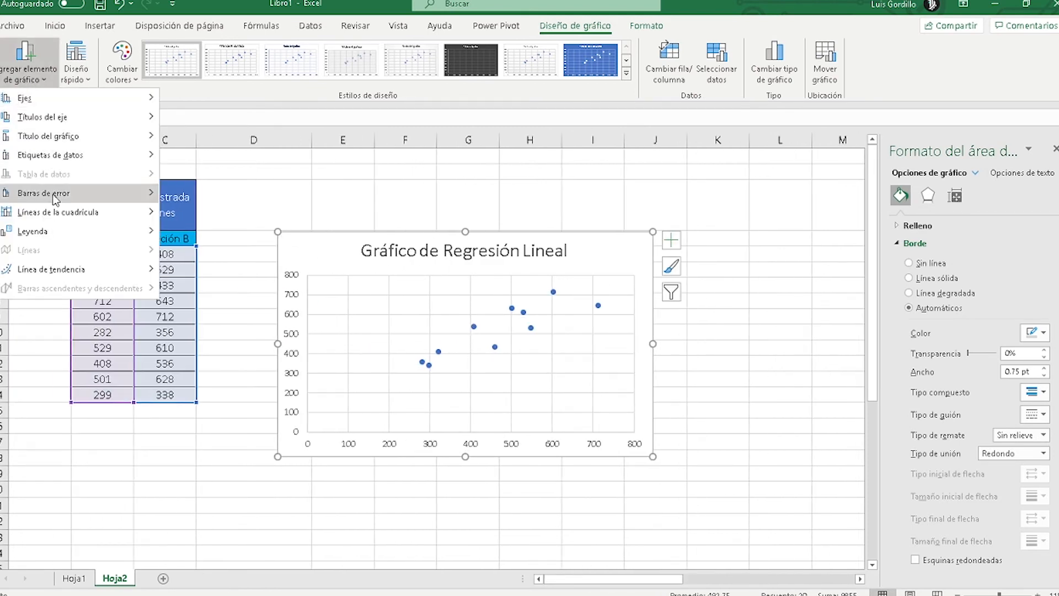
{"action": "mouse_move", "coordinate": [103, 234]}
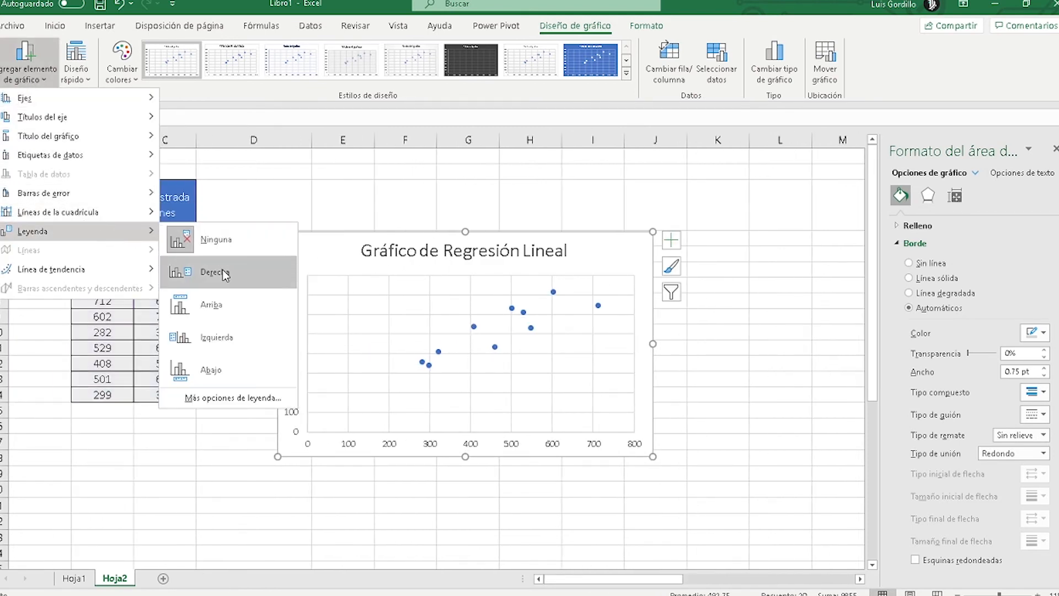
{"action": "left_click", "coordinate": [224, 402]}
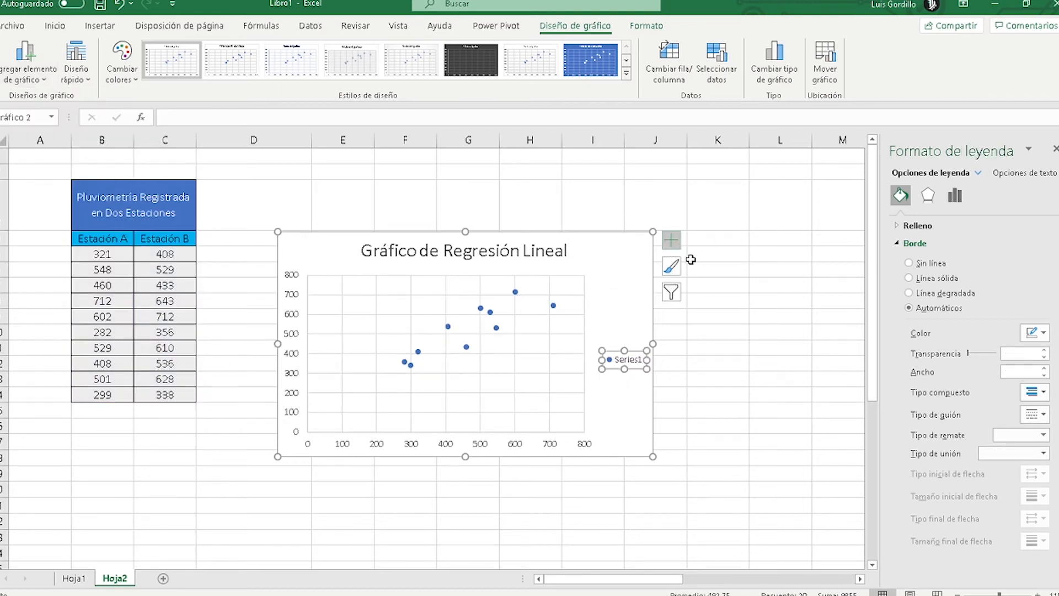
{"action": "left_click", "coordinate": [954, 195]}
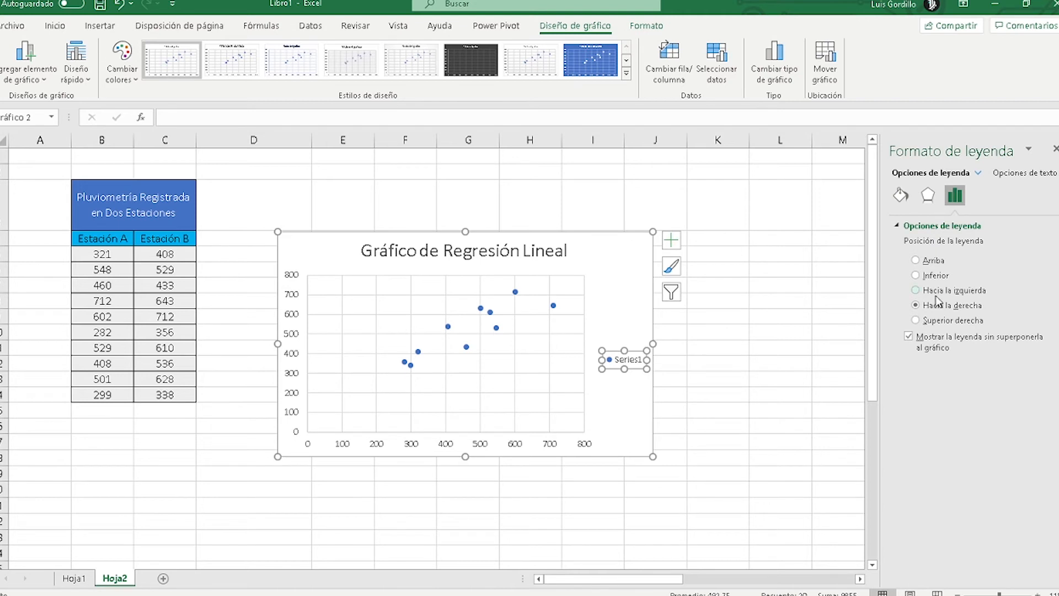
- Add a linear trendline to the scatter chart's data series
{"action": "left_click", "coordinate": [671, 240]}
{"action": "left_click", "coordinate": [704, 353]}
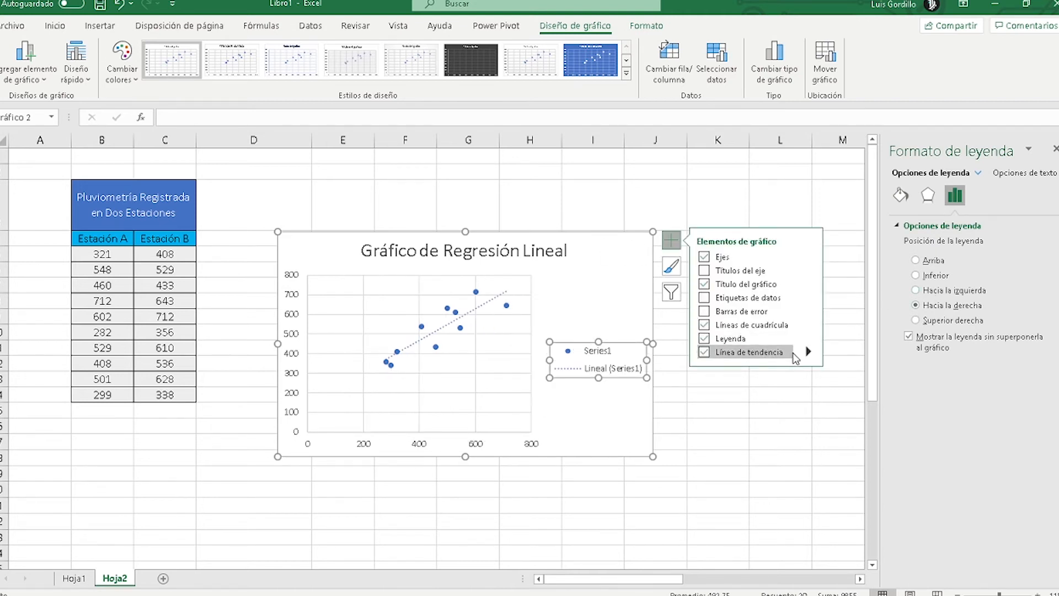
{"action": "left_click", "coordinate": [749, 352]}
{"action": "left_click", "coordinate": [750, 351]}
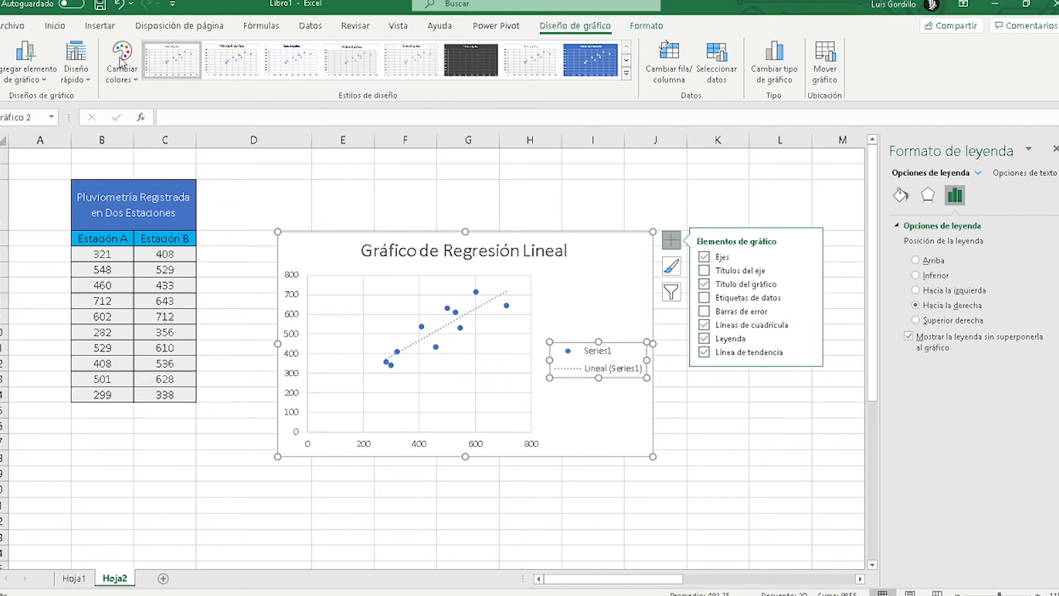
- Add another linear trendline to the scatter series, with its equation and R-squared value displayed on the chart
{"action": "left_click", "coordinate": [47, 83]}
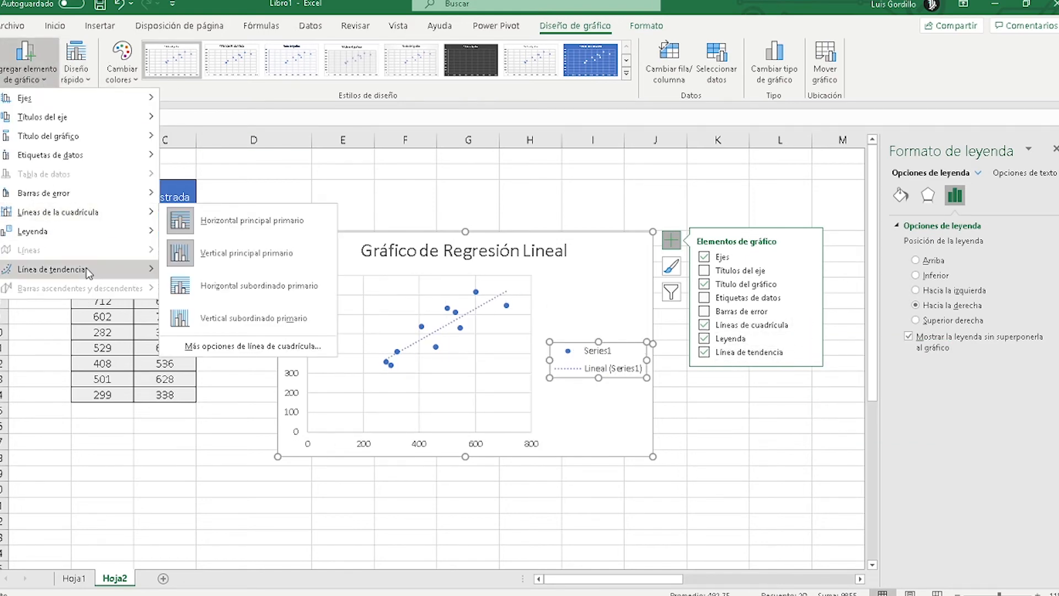
{"action": "mouse_move", "coordinate": [88, 274]}
{"action": "left_click", "coordinate": [226, 438]}
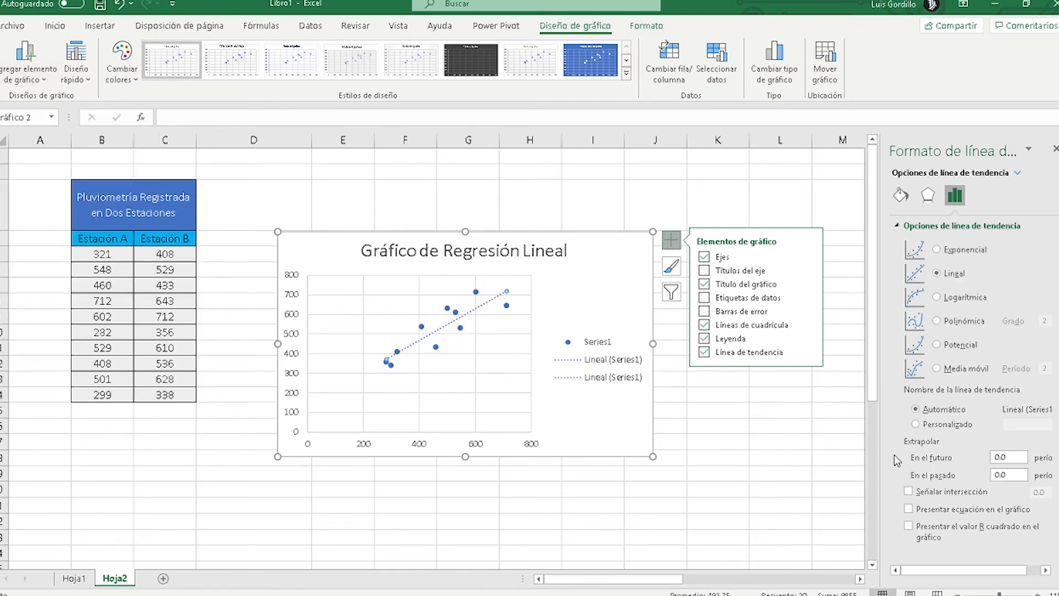
{"action": "left_click", "coordinate": [908, 509]}
{"action": "left_click", "coordinate": [908, 526]}
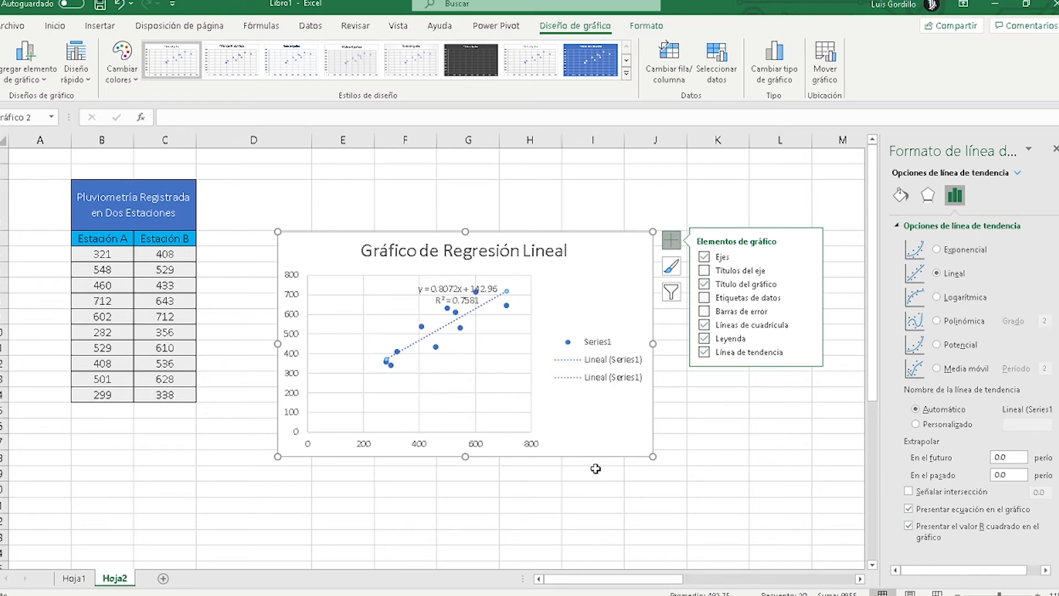
- Enlarge the regression chart and select the trendline's equation label
{"action": "left_click_drag", "start_coordinate": [653, 455], "coordinate": [706, 492]}
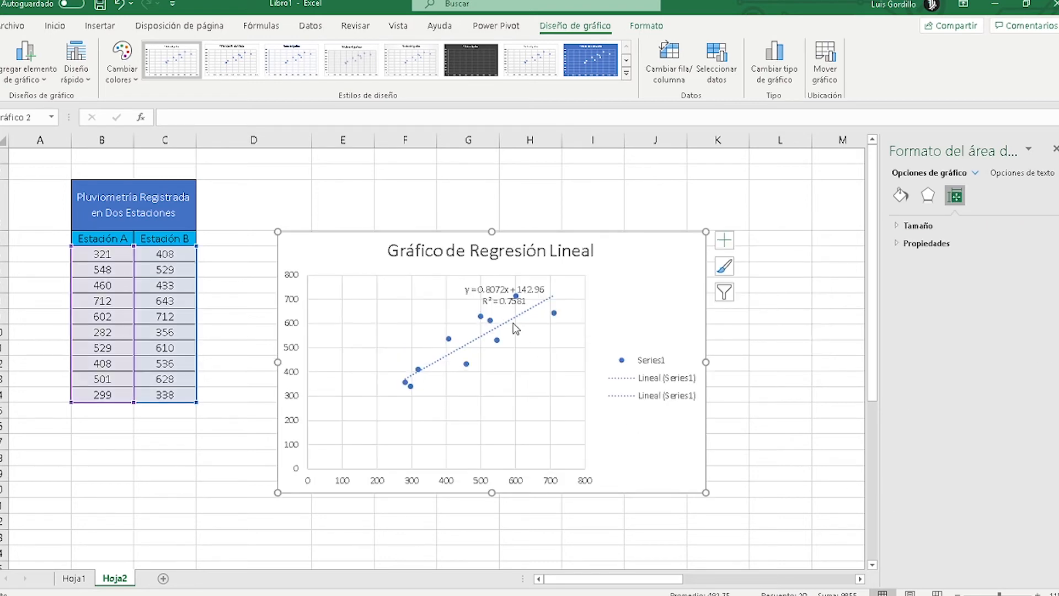
{"action": "left_click", "coordinate": [479, 289]}
{"action": "left_click", "coordinate": [478, 289]}
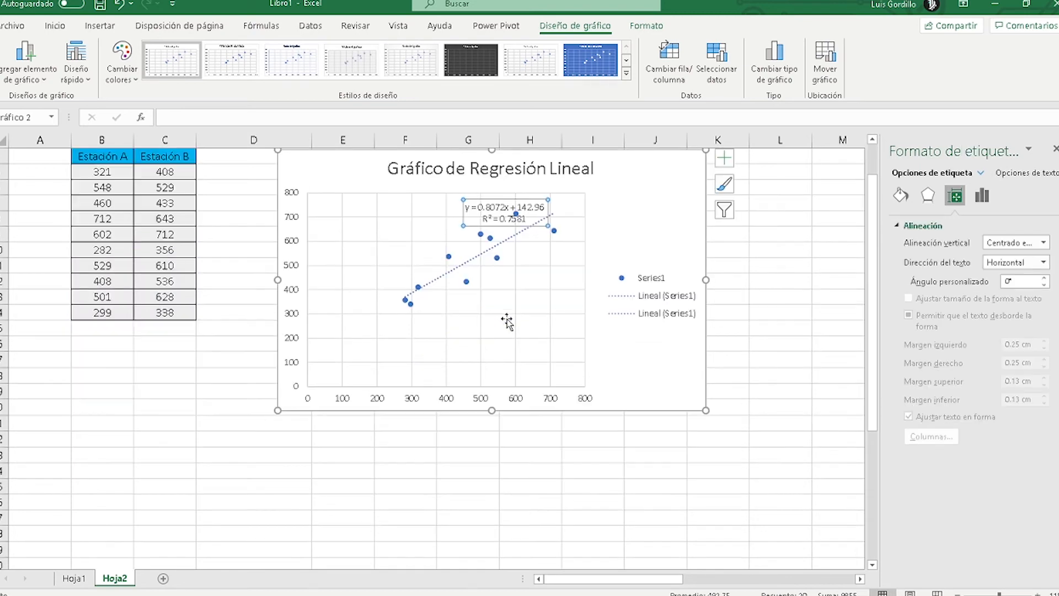
- Start a Descriptive Statistics analysis with the two stations' rainfall values in B5:C14 as the input range
{"action": "scroll", "coordinate": [546, 328], "scroll_direction": "down", "scroll_amount": 2}
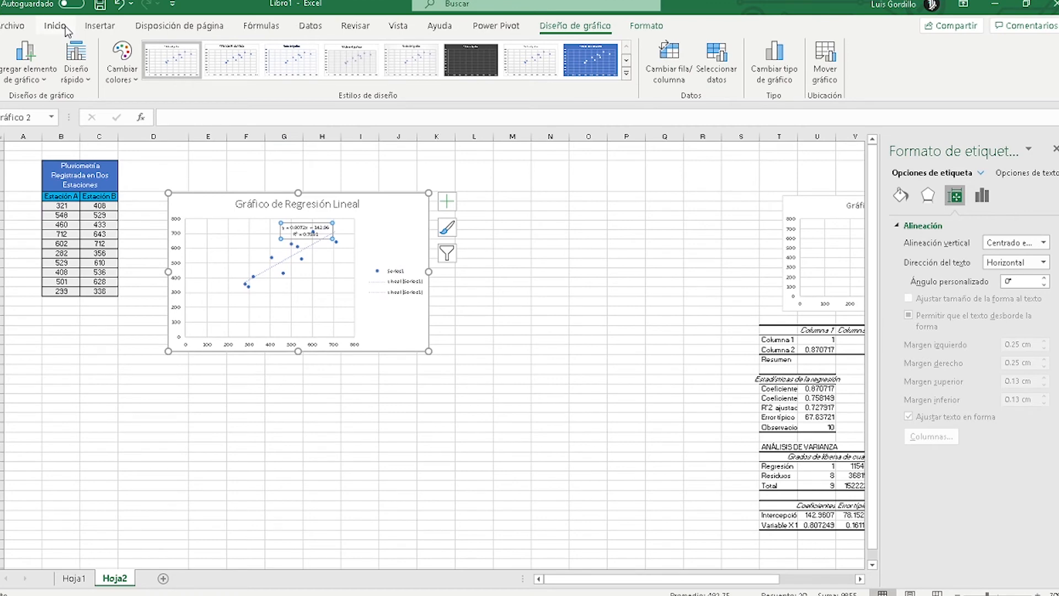
{"action": "left_click", "coordinate": [310, 29]}
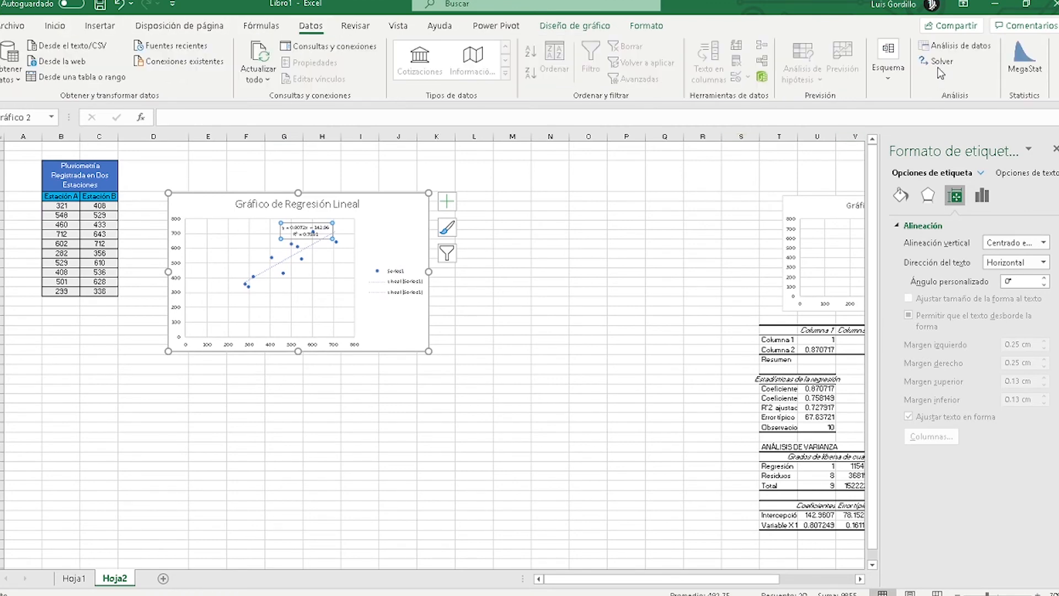
{"action": "left_click", "coordinate": [698, 262]}
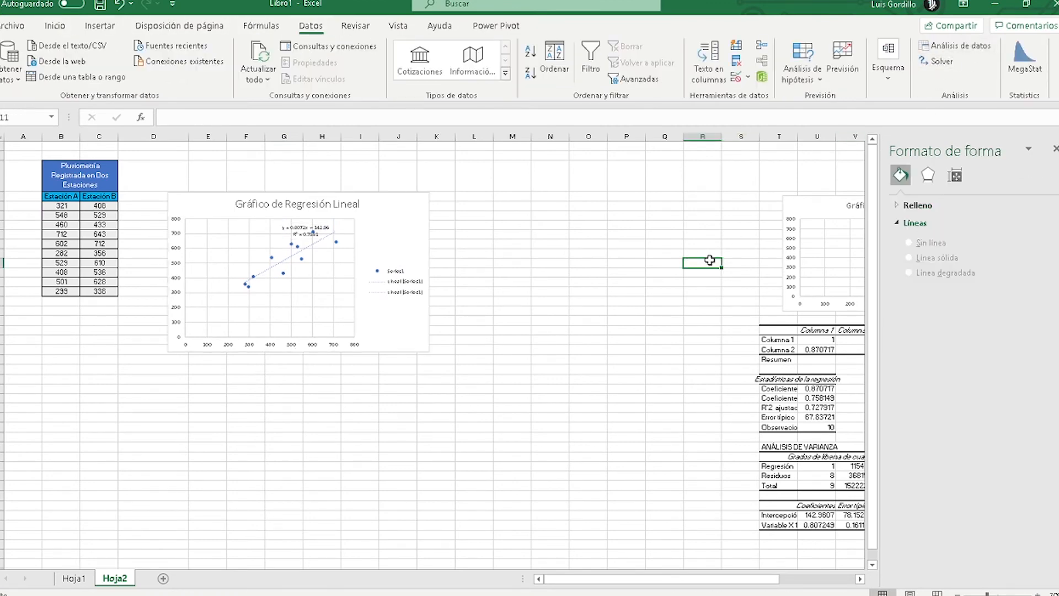
{"action": "left_click", "coordinate": [952, 45]}
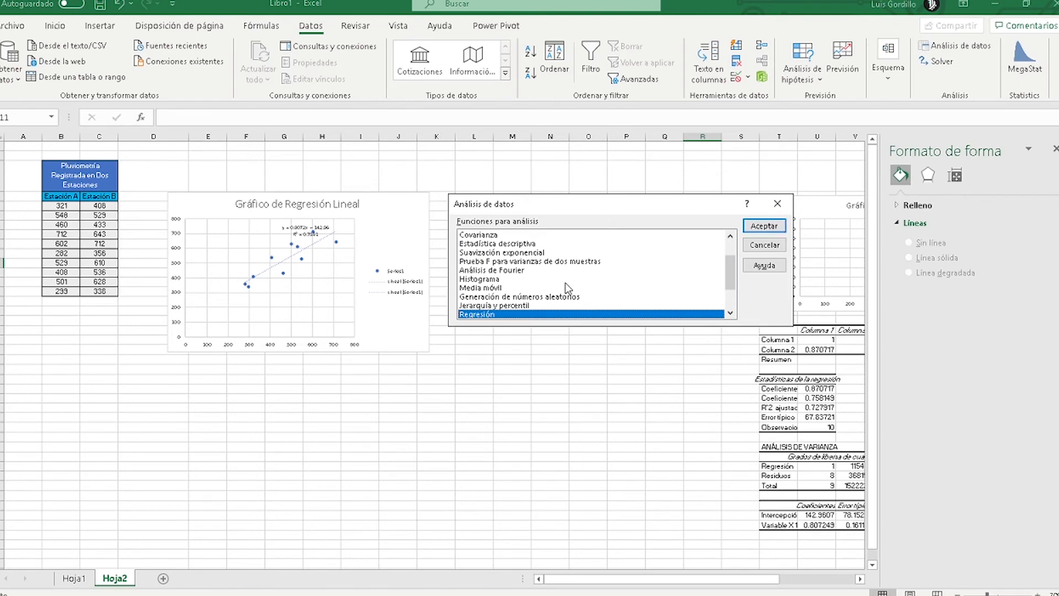
{"action": "scroll", "coordinate": [518, 295], "scroll_direction": "up", "scroll_amount": 2}
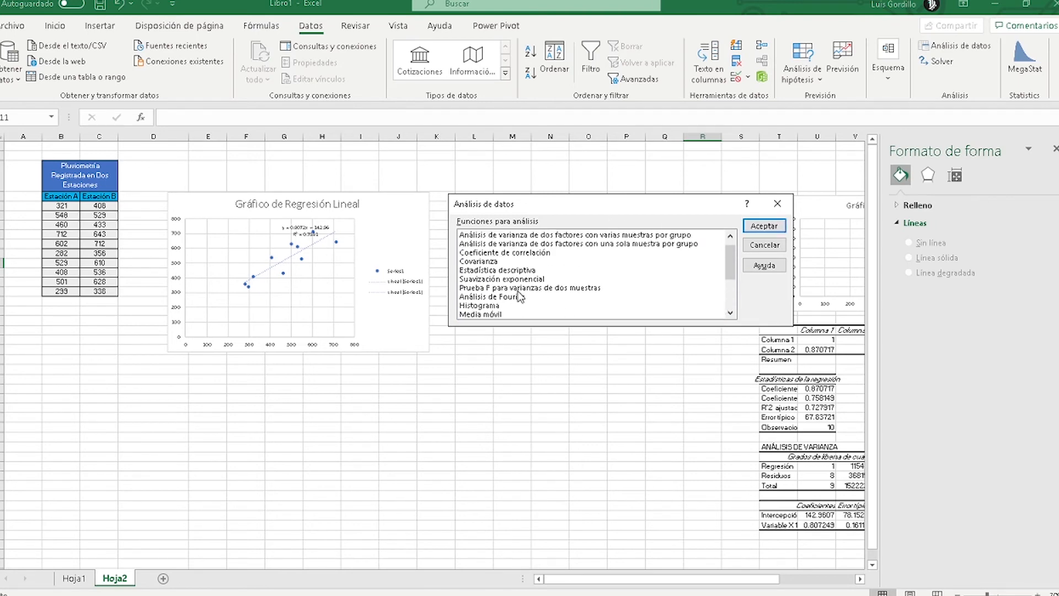
{"action": "scroll", "coordinate": [520, 295], "scroll_direction": "down", "scroll_amount": 3}
{"action": "scroll", "coordinate": [518, 296], "scroll_direction": "down", "scroll_amount": 1}
{"action": "scroll", "coordinate": [520, 295], "scroll_direction": "up", "scroll_amount": 2}
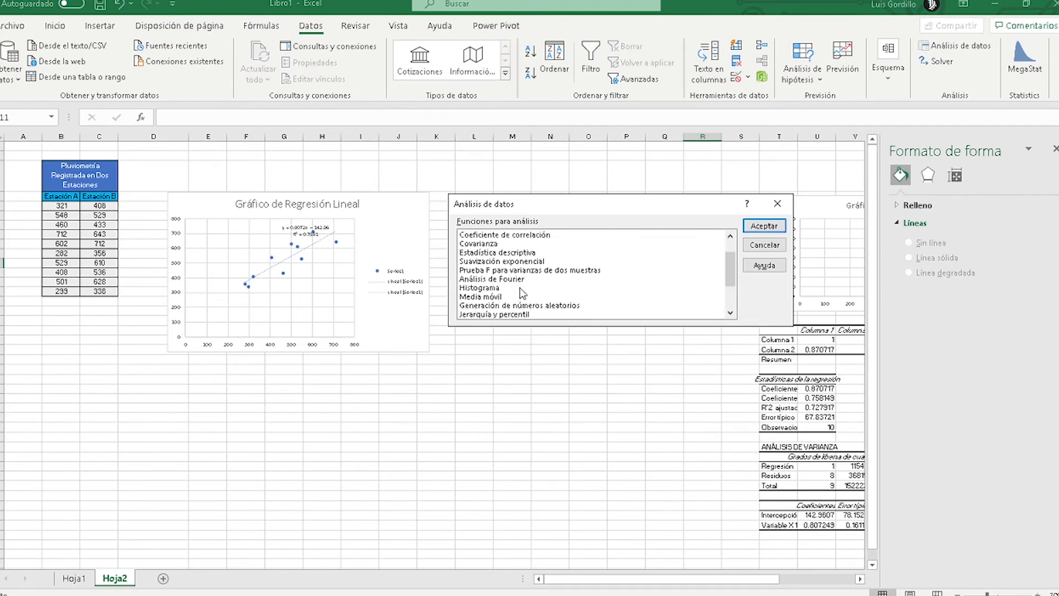
{"action": "left_click", "coordinate": [512, 253]}
{"action": "left_click", "coordinate": [761, 226]}
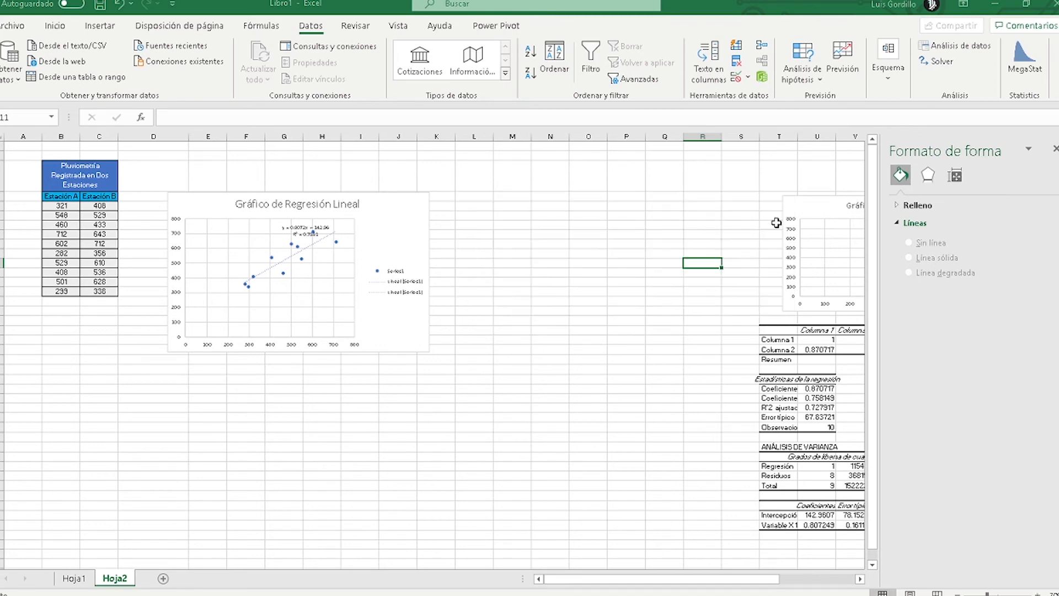
{"action": "left_click", "coordinate": [672, 181]}
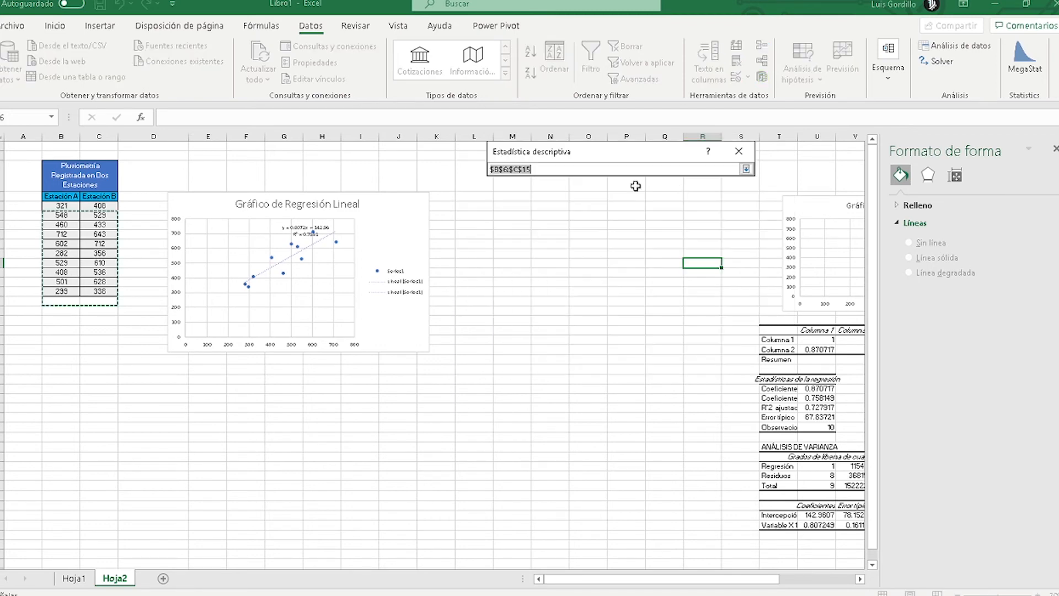
{"action": "left_click_drag", "start_coordinate": [51, 210], "coordinate": [97, 292]}
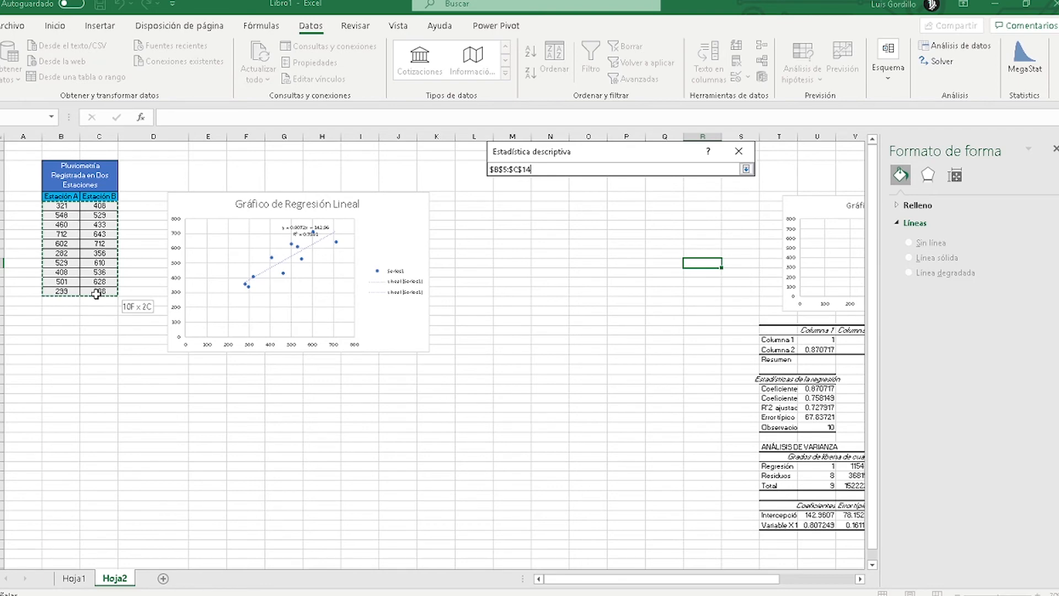
{"action": "left_click", "coordinate": [745, 169]}
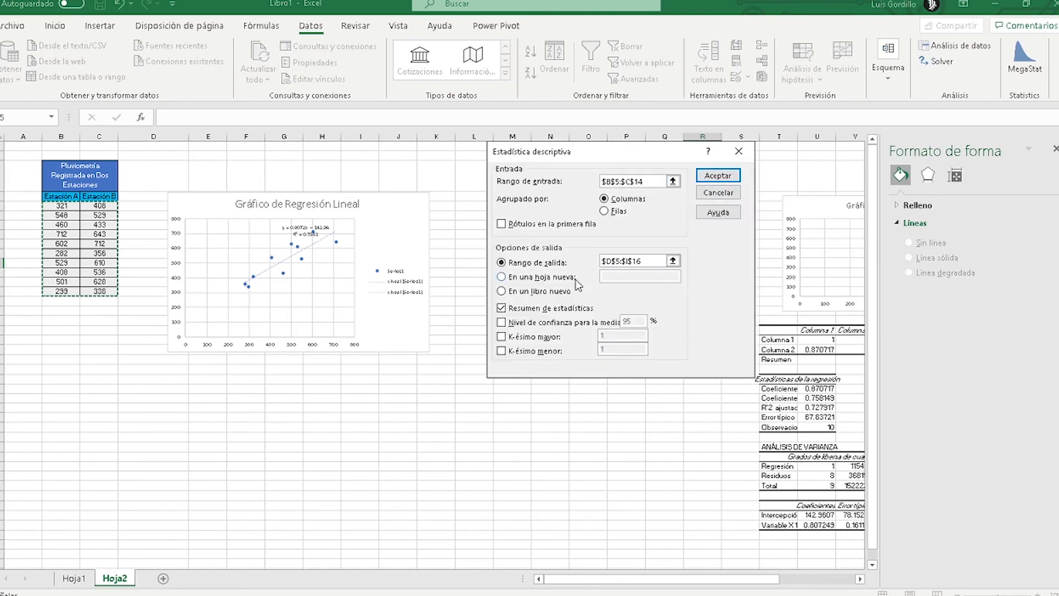
- Set the output range to D22:J37 below the chart and generate the summary statistics
{"action": "left_click", "coordinate": [672, 260]}
{"action": "left_click_drag", "start_coordinate": [139, 366], "coordinate": [418, 520]}
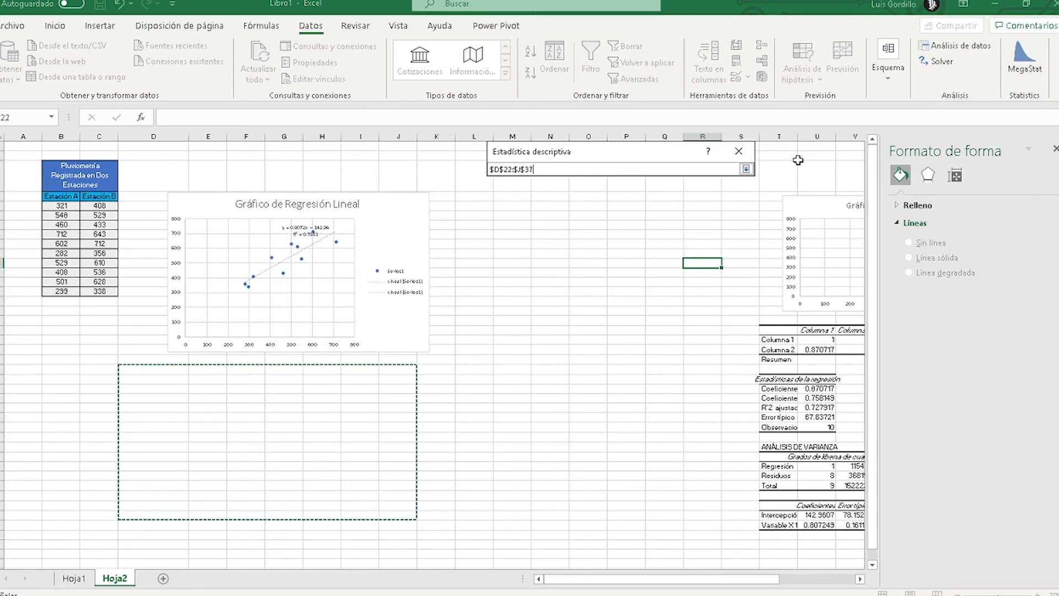
{"action": "left_click", "coordinate": [745, 169]}
{"action": "left_click", "coordinate": [729, 177]}
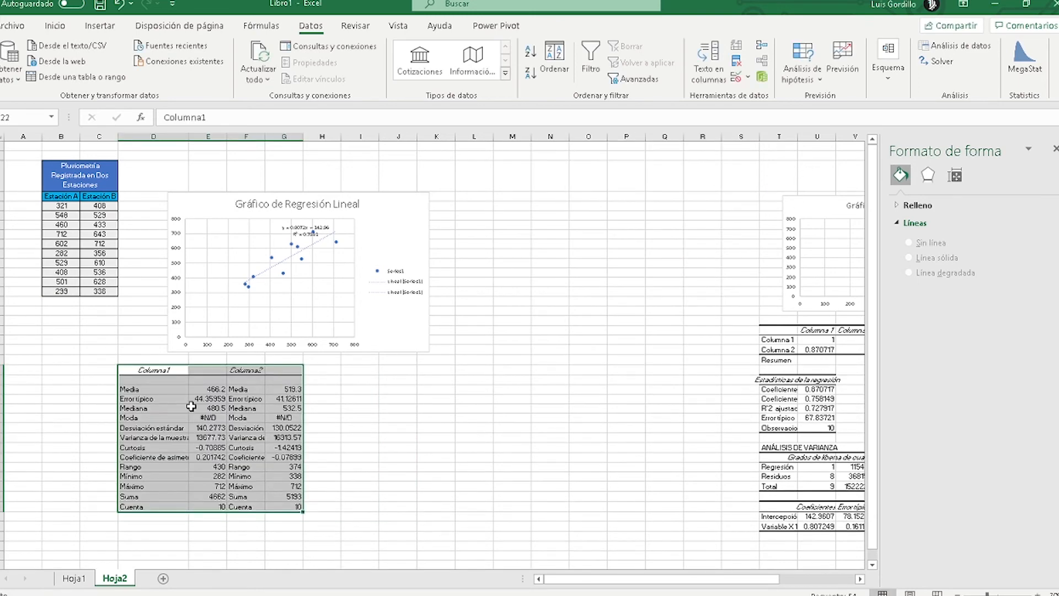
- Examine both stations' mean, standard error, standard deviation, sample variance, minimum and maximum in the summary statistics
{"action": "scroll", "coordinate": [150, 410], "scroll_direction": "up", "scroll_amount": 2, "text": "ctrl"}
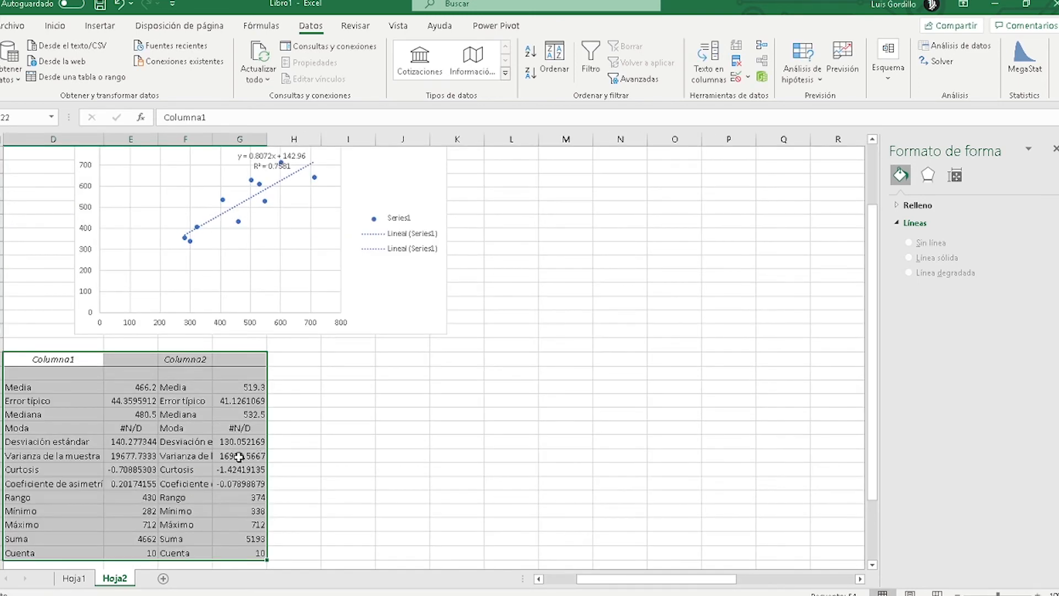
{"action": "left_click_drag", "start_coordinate": [654, 575], "coordinate": [622, 576]}
{"action": "left_click", "coordinate": [221, 401]}
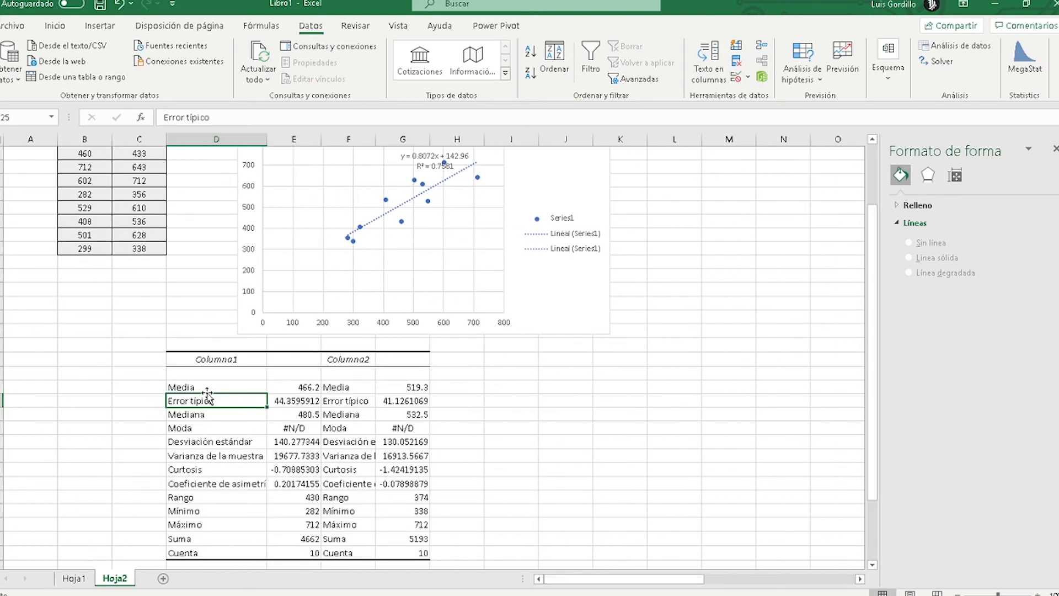
{"action": "left_click", "coordinate": [204, 387]}
{"action": "left_click", "coordinate": [364, 390]}
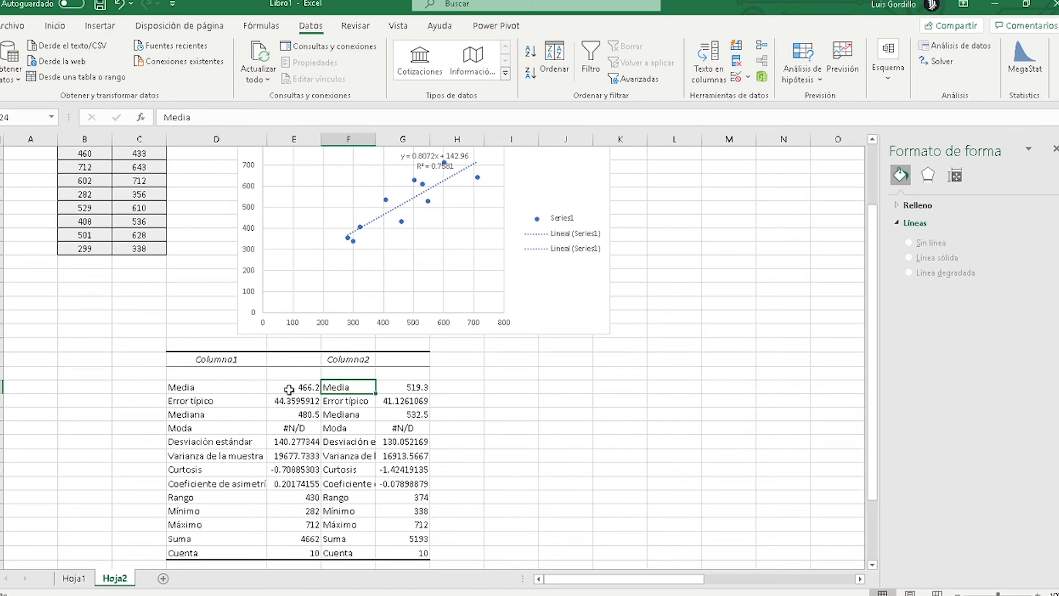
{"action": "left_click", "coordinate": [209, 386], "text": "shift"}
{"action": "left_click_drag", "start_coordinate": [210, 401], "coordinate": [334, 405]}
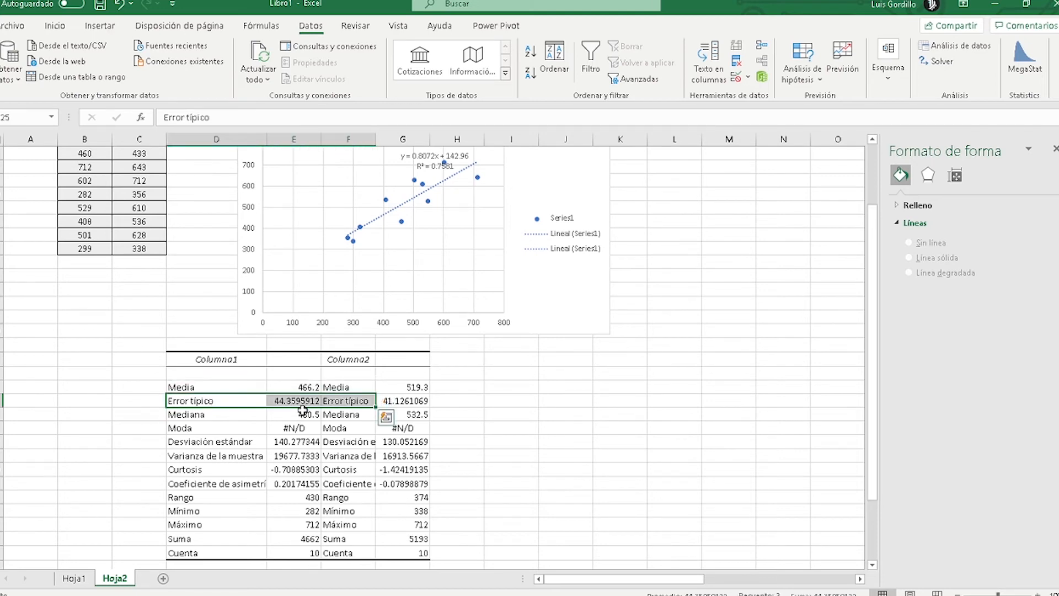
{"action": "left_click_drag", "start_coordinate": [200, 443], "coordinate": [413, 441]}
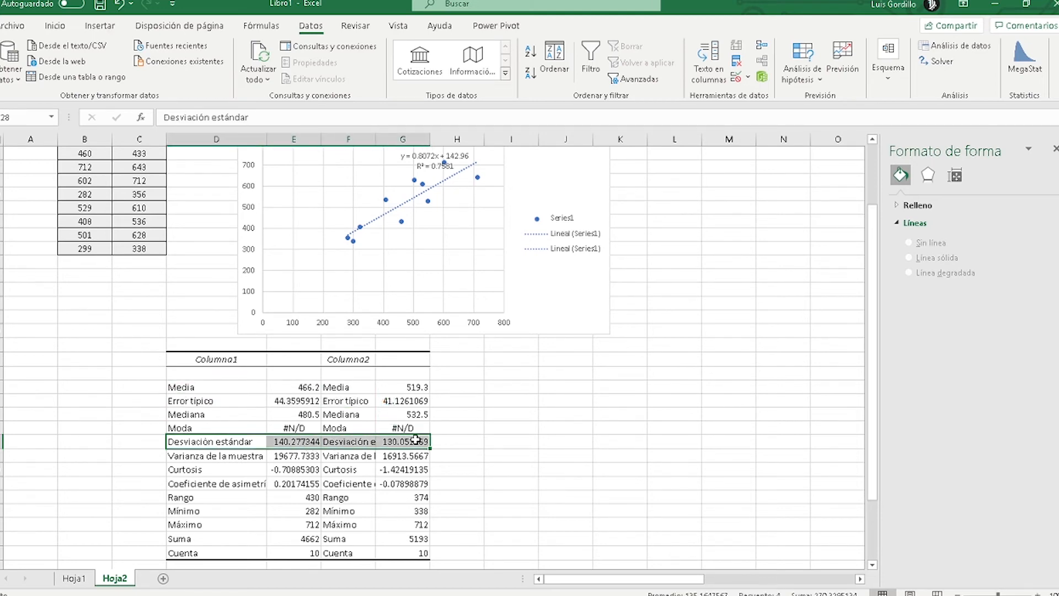
{"action": "left_click_drag", "start_coordinate": [210, 456], "coordinate": [356, 457]}
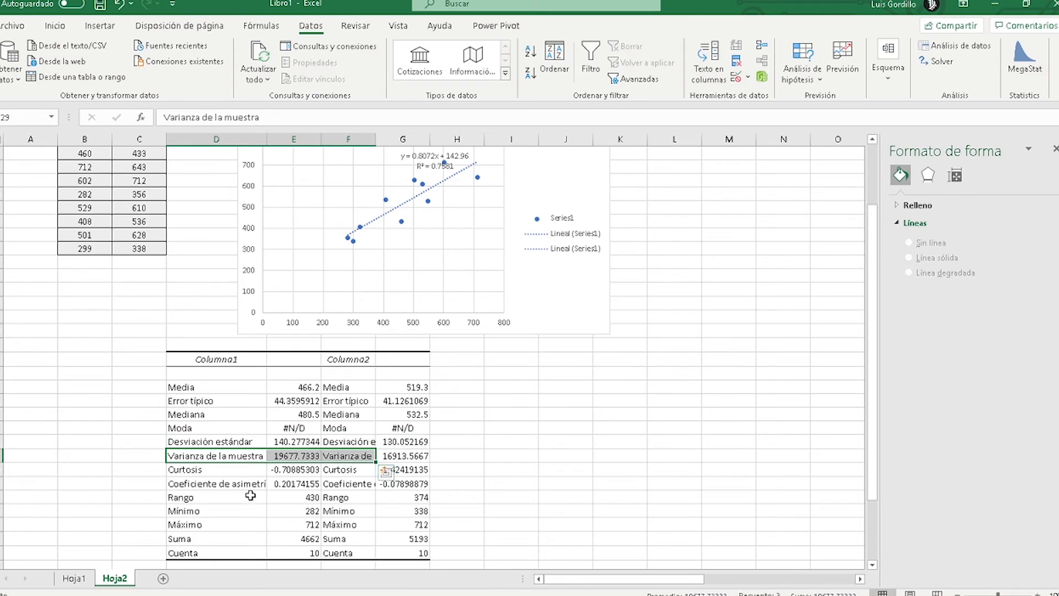
{"action": "left_click_drag", "start_coordinate": [190, 522], "coordinate": [330, 522]}
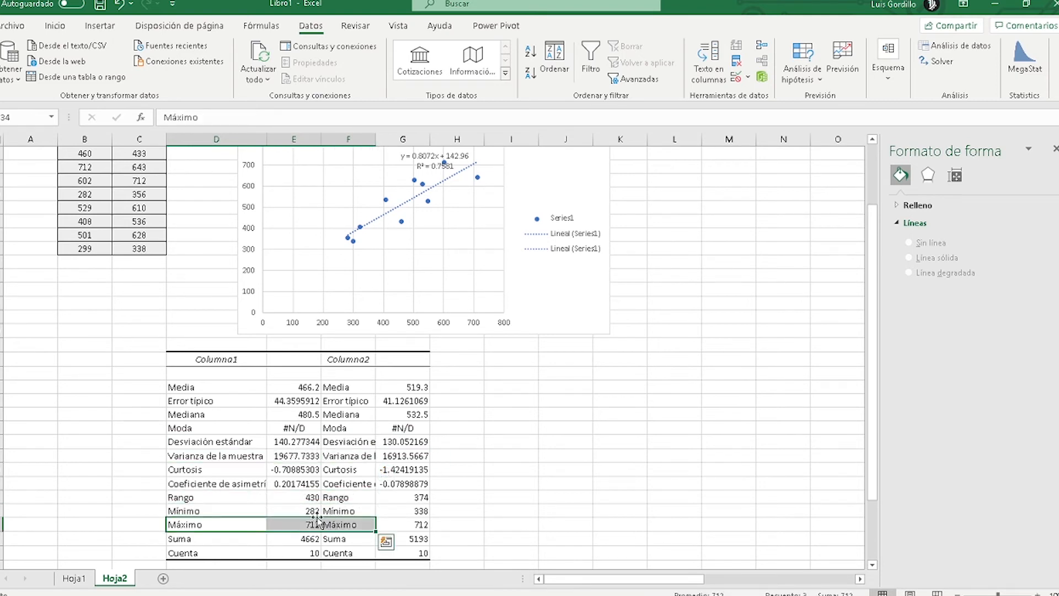
{"action": "left_click", "coordinate": [298, 511]}
{"action": "left_click", "coordinate": [301, 525]}
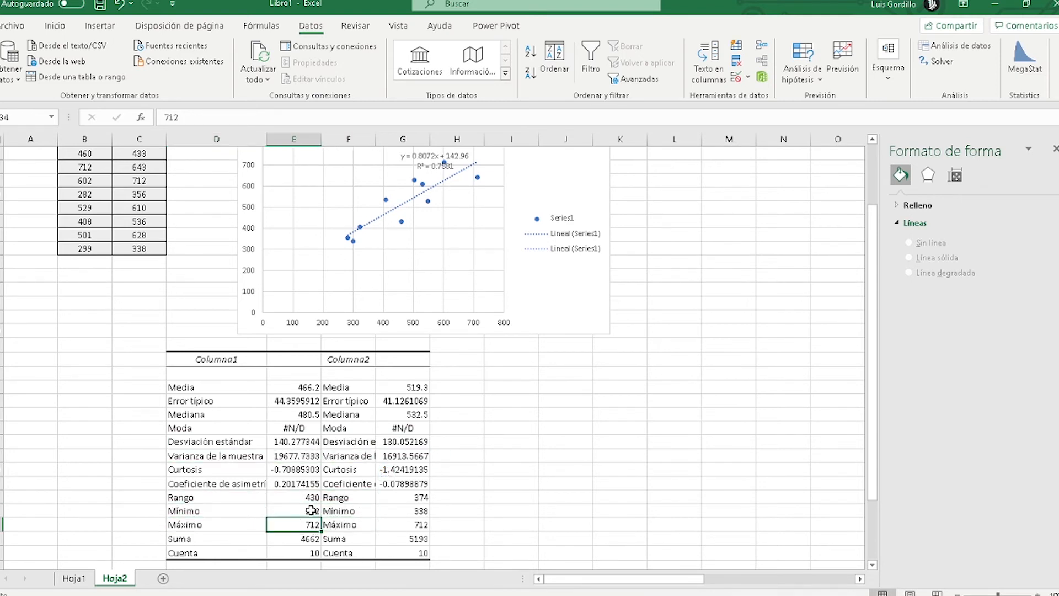
- Start a Regression analysis with Estación B's rainfall values in C5:C14 as the Y input range
{"action": "scroll", "coordinate": [358, 451], "scroll_direction": "down", "scroll_amount": 3}
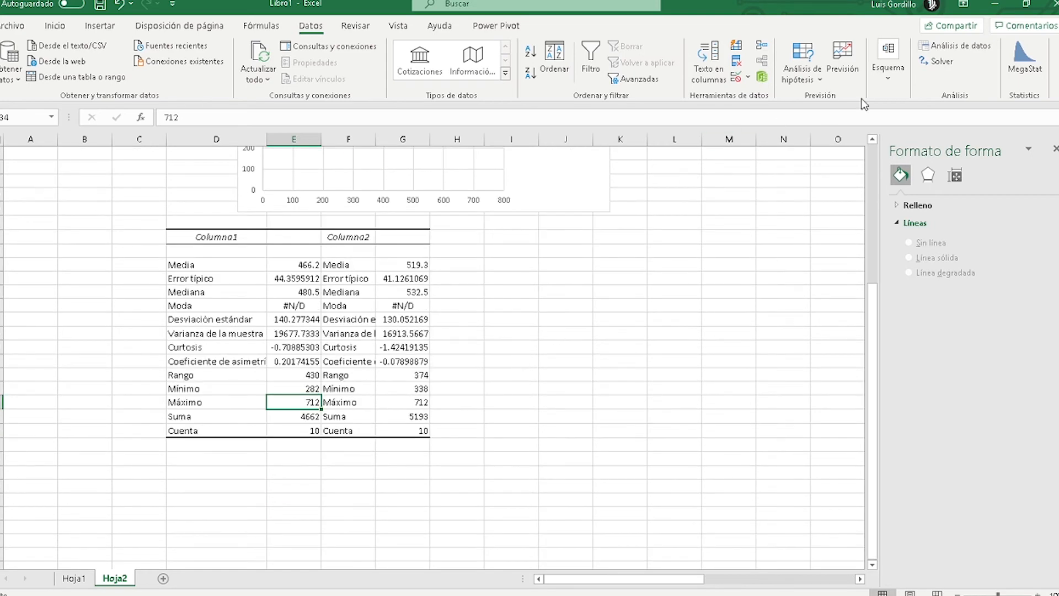
{"action": "left_click", "coordinate": [950, 48]}
{"action": "left_click", "coordinate": [552, 285]}
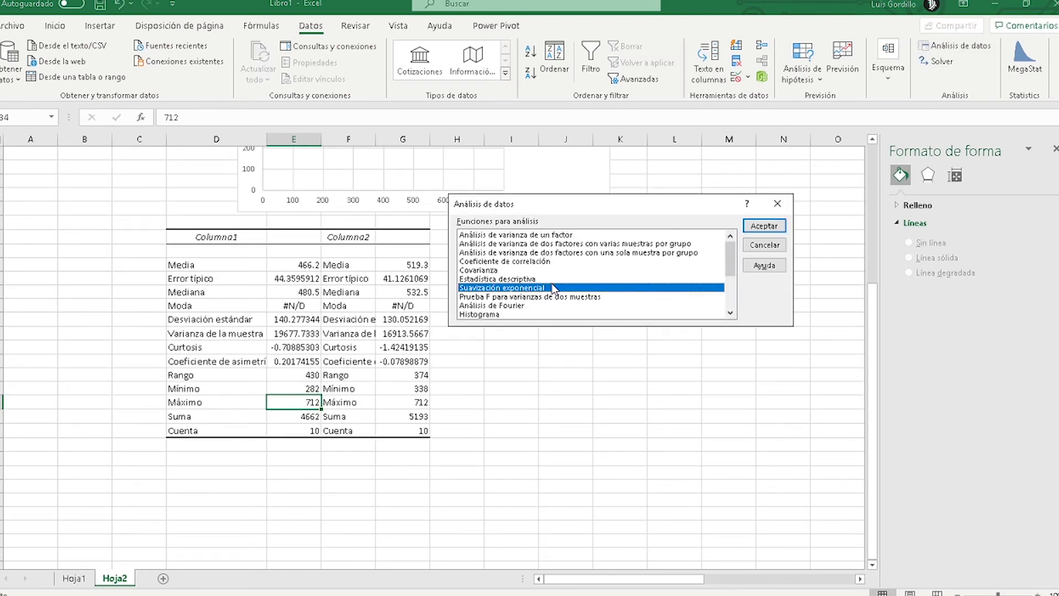
{"action": "key", "text": "r"}
{"action": "left_click", "coordinate": [764, 225]}
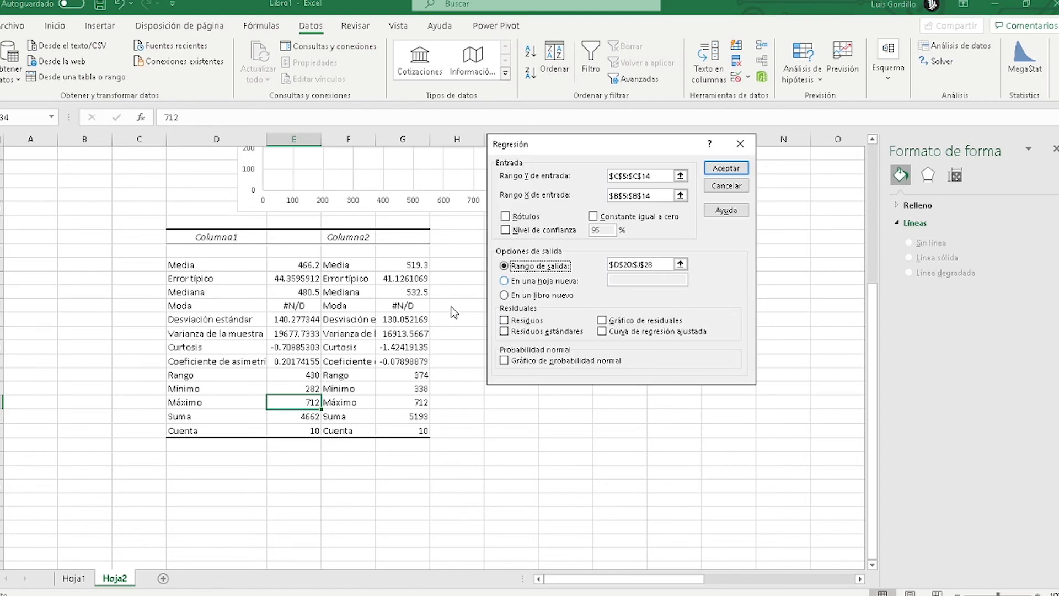
{"action": "left_click", "coordinate": [679, 175]}
{"action": "scroll", "coordinate": [215, 260], "scroll_direction": "up", "scroll_amount": 6}
{"action": "left_click_drag", "start_coordinate": [142, 242], "coordinate": [145, 307]}
{"action": "left_click_drag", "start_coordinate": [135, 239], "coordinate": [139, 360]}
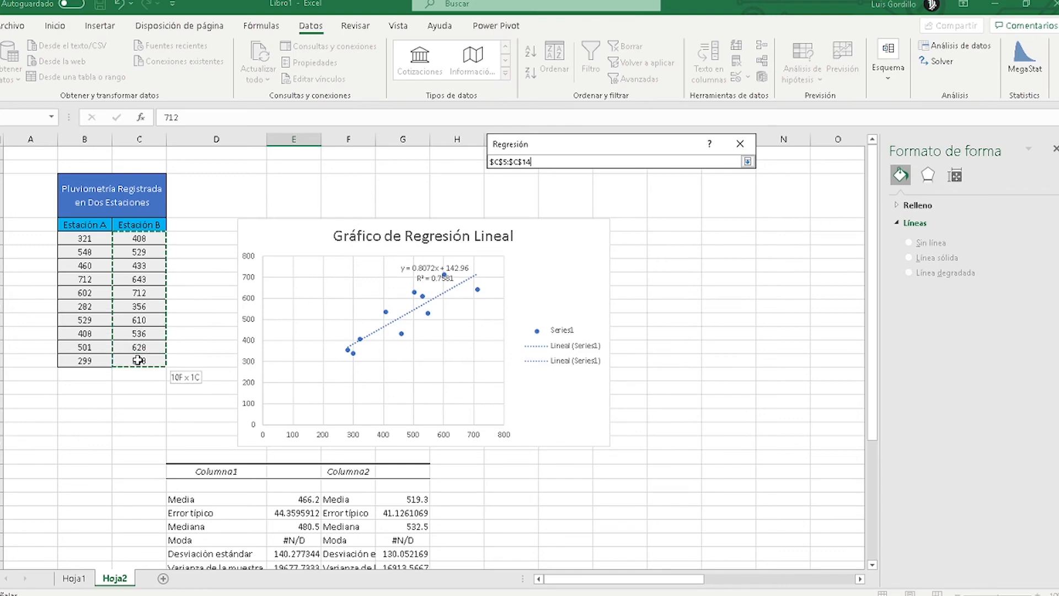
{"action": "left_click", "coordinate": [747, 161]}
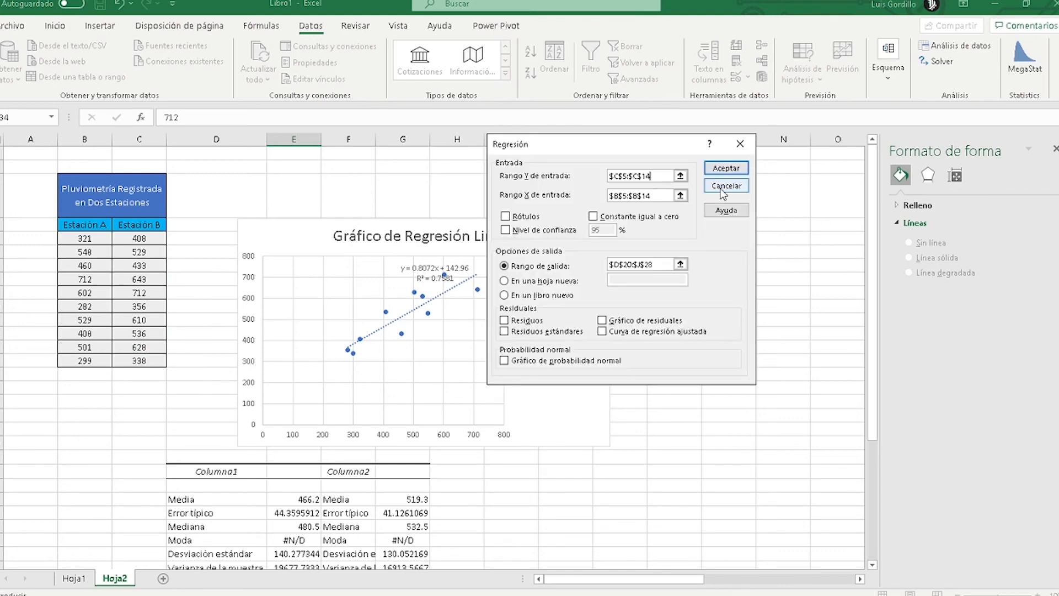
- Set the regression's X input range to Estación A's rainfall values in B5:B14
{"action": "left_click", "coordinate": [680, 191]}
{"action": "left_click_drag", "start_coordinate": [88, 240], "coordinate": [85, 361]}
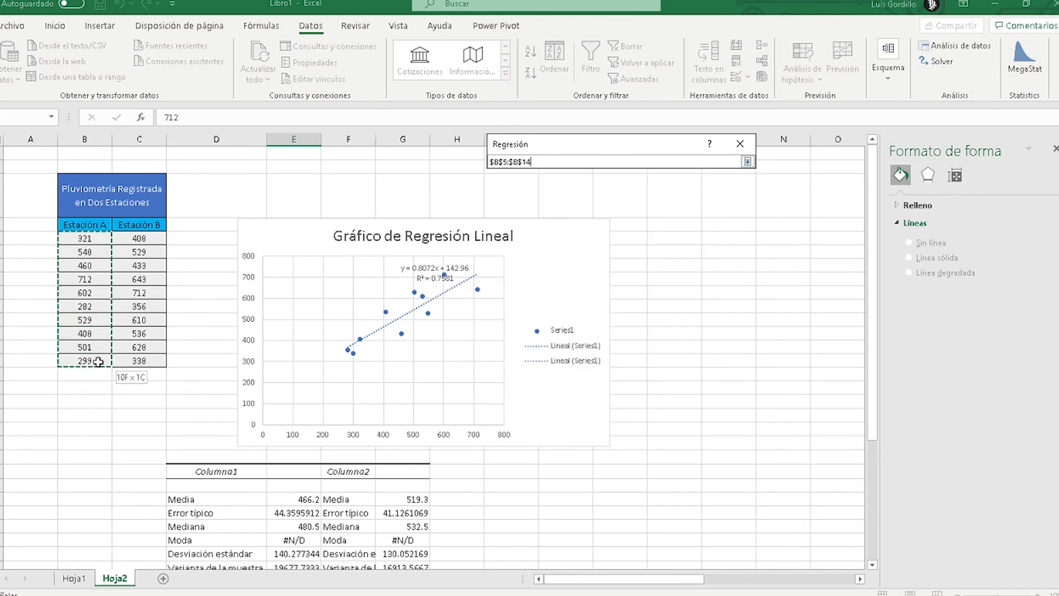
{"action": "left_click", "coordinate": [747, 161]}
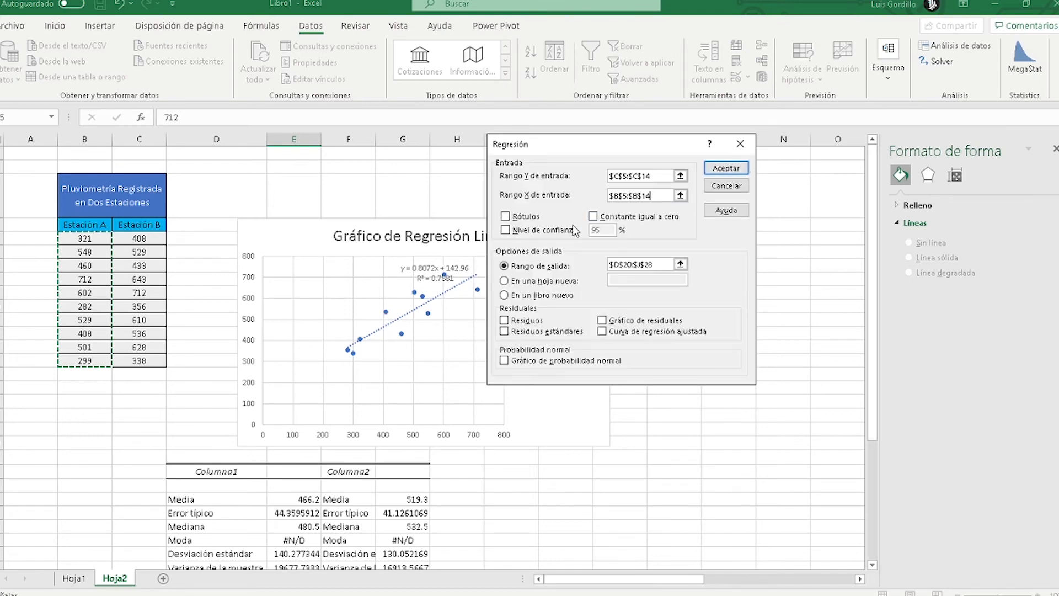
- Set the regression output range to start at H22 beside the descriptive statistics and generate the results
{"action": "left_click", "coordinate": [679, 264]}
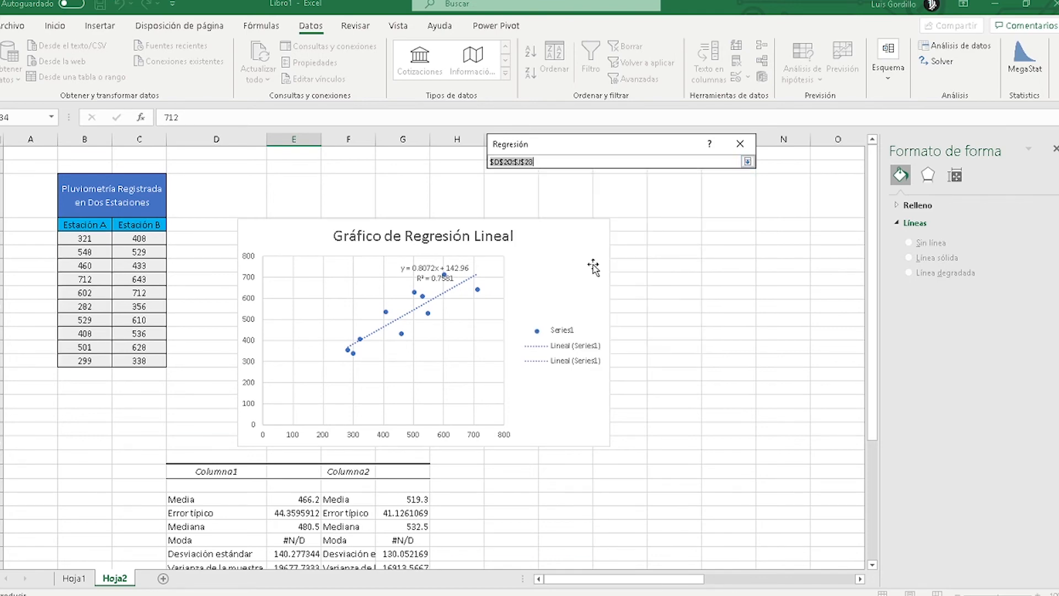
{"action": "scroll", "coordinate": [450, 322], "scroll_direction": "down", "scroll_amount": 5}
{"action": "left_click_drag", "start_coordinate": [460, 277], "coordinate": [805, 540]}
{"action": "left_click", "coordinate": [748, 163]}
{"action": "left_click", "coordinate": [727, 164]}
{"action": "left_click", "coordinate": [618, 326]}
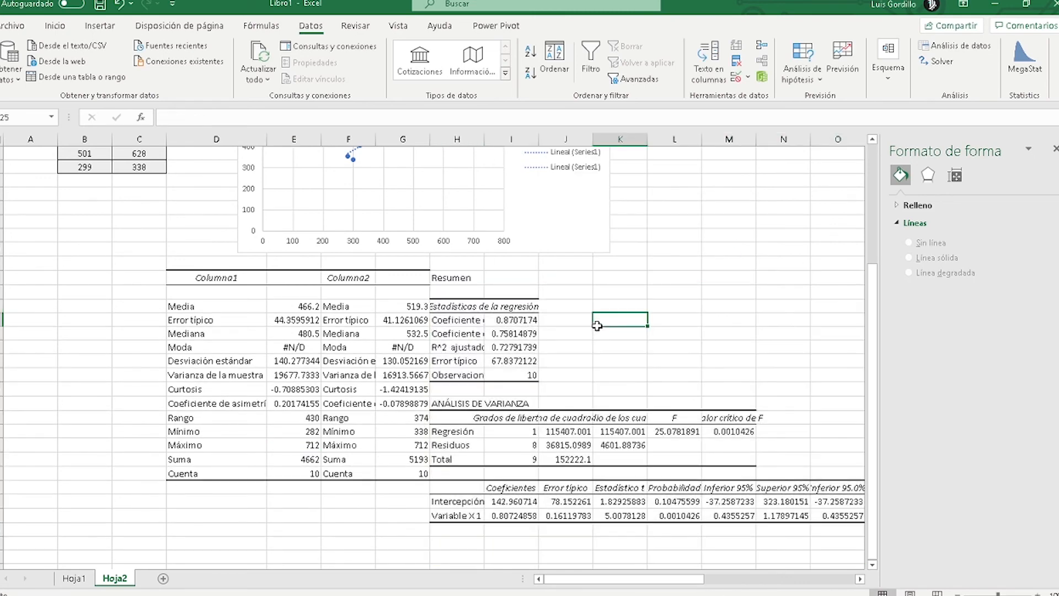
- Widen columns H and I so the regression labels and coefficients can be read in full
{"action": "scroll", "coordinate": [551, 454], "scroll_direction": "down", "scroll_amount": 2}
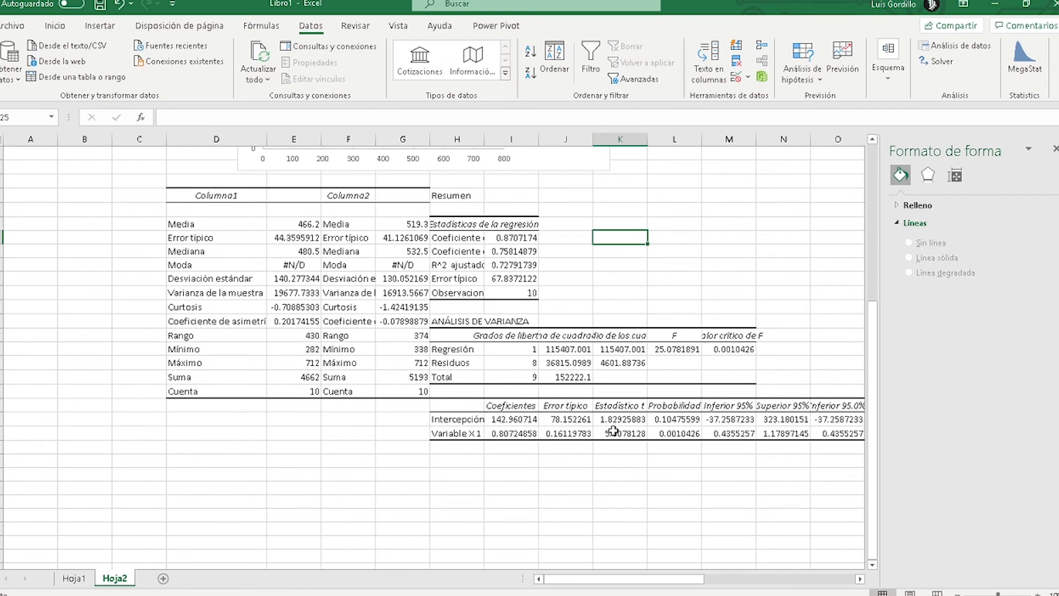
{"action": "left_click", "coordinate": [622, 419]}
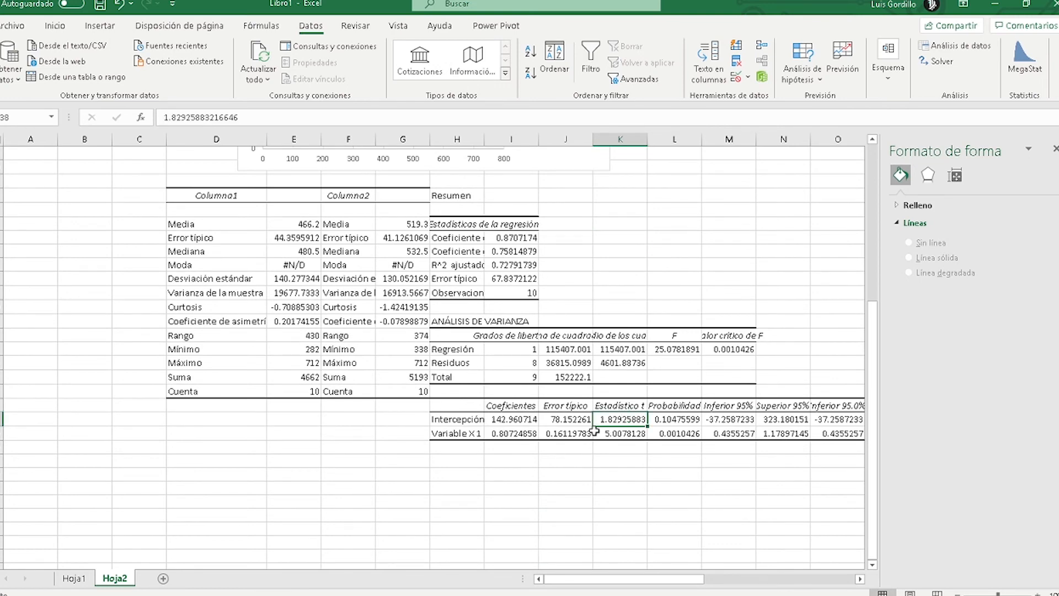
{"action": "left_click", "coordinate": [575, 420]}
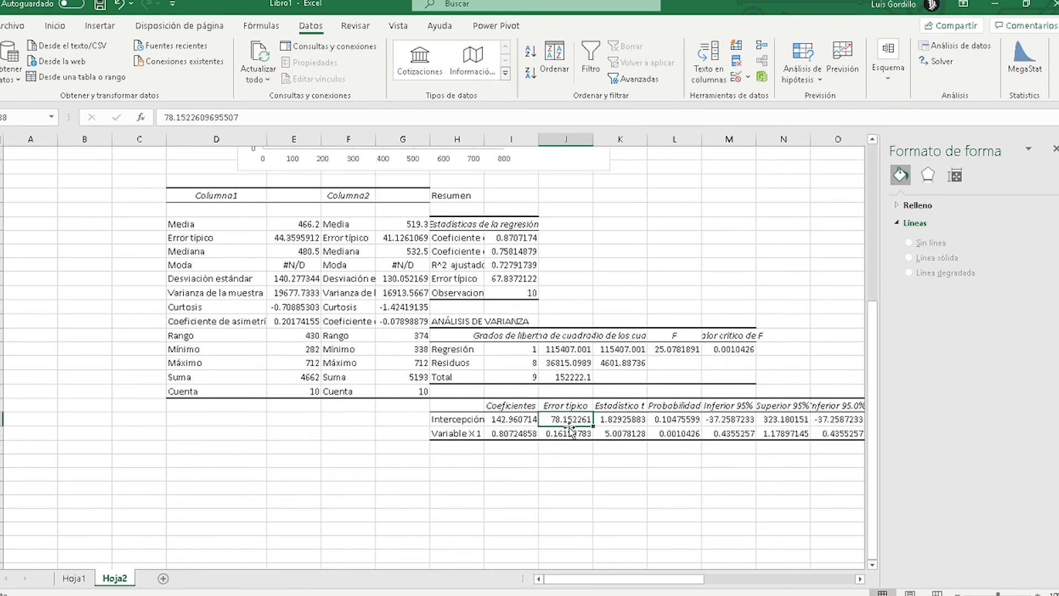
{"action": "left_click", "coordinate": [515, 430]}
{"action": "left_click", "coordinate": [511, 418]}
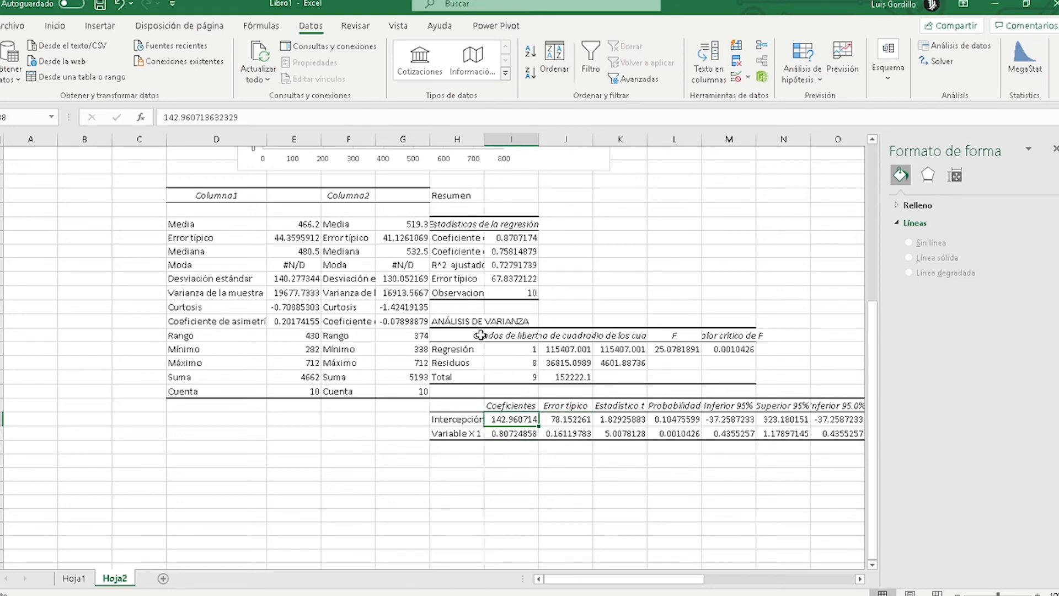
{"action": "left_click_drag", "start_coordinate": [539, 140], "coordinate": [590, 142]}
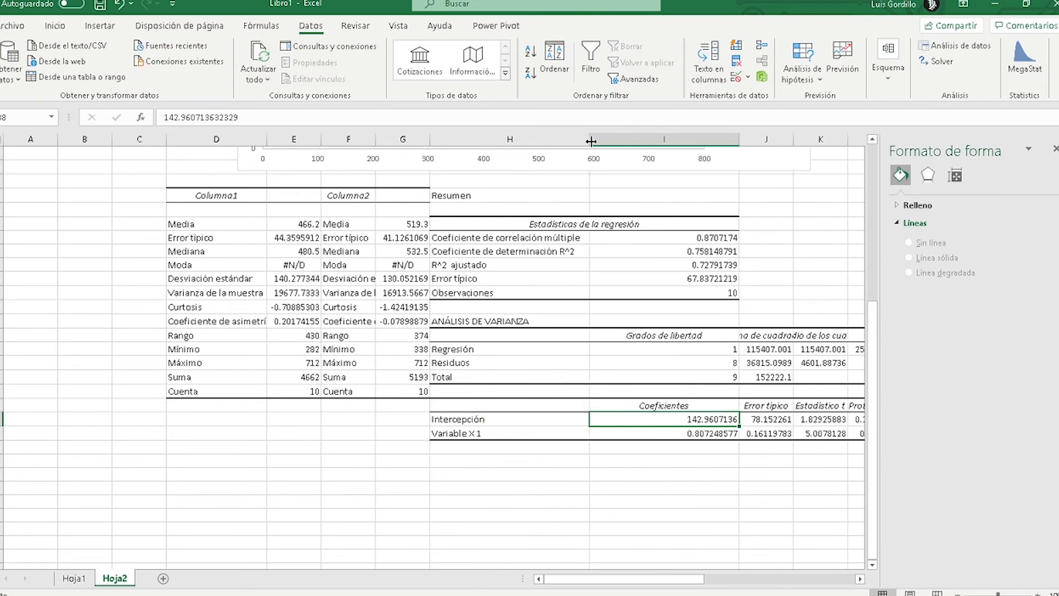
- Examine the multiple correlation coefficient, R², adjusted R² and standard error, comparing them with the equation label on the regression chart
{"action": "left_click", "coordinate": [515, 241]}
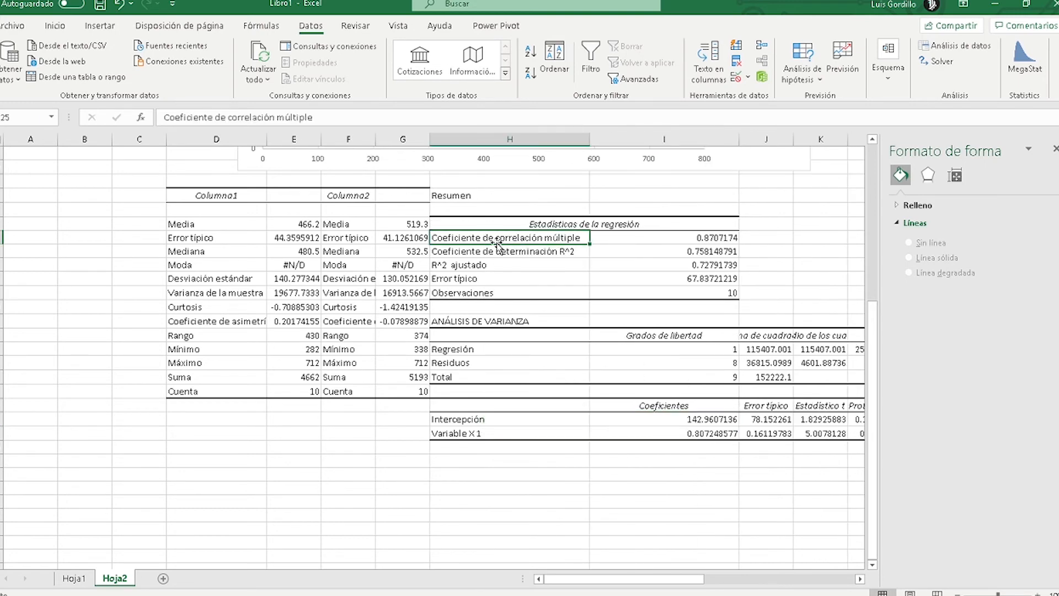
{"action": "left_click", "coordinate": [475, 268]}
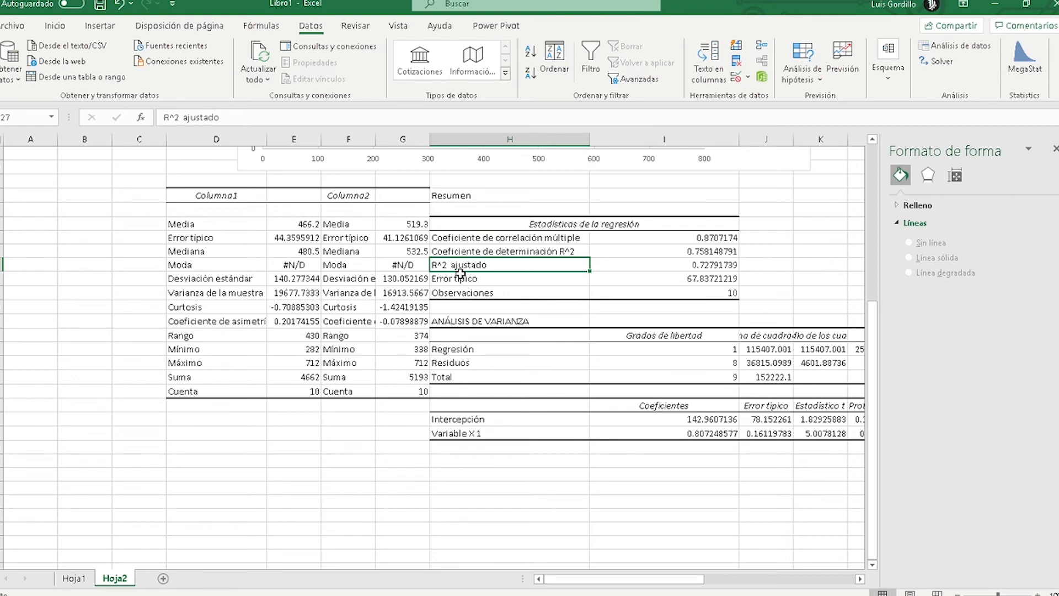
{"action": "scroll", "coordinate": [461, 273], "scroll_direction": "up", "scroll_amount": 7}
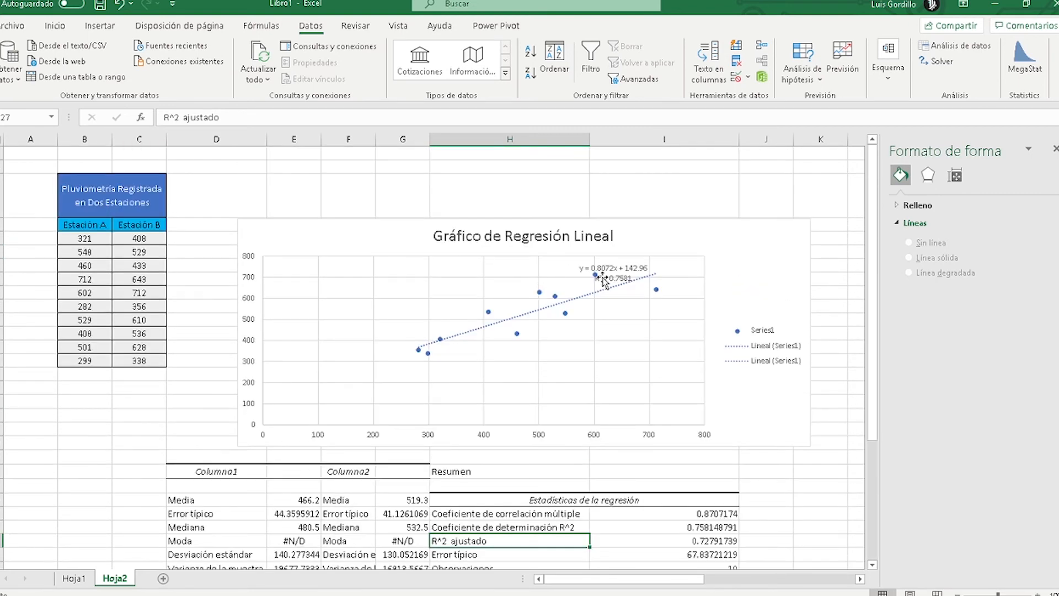
{"action": "scroll", "coordinate": [608, 294], "scroll_direction": "down", "scroll_amount": 3}
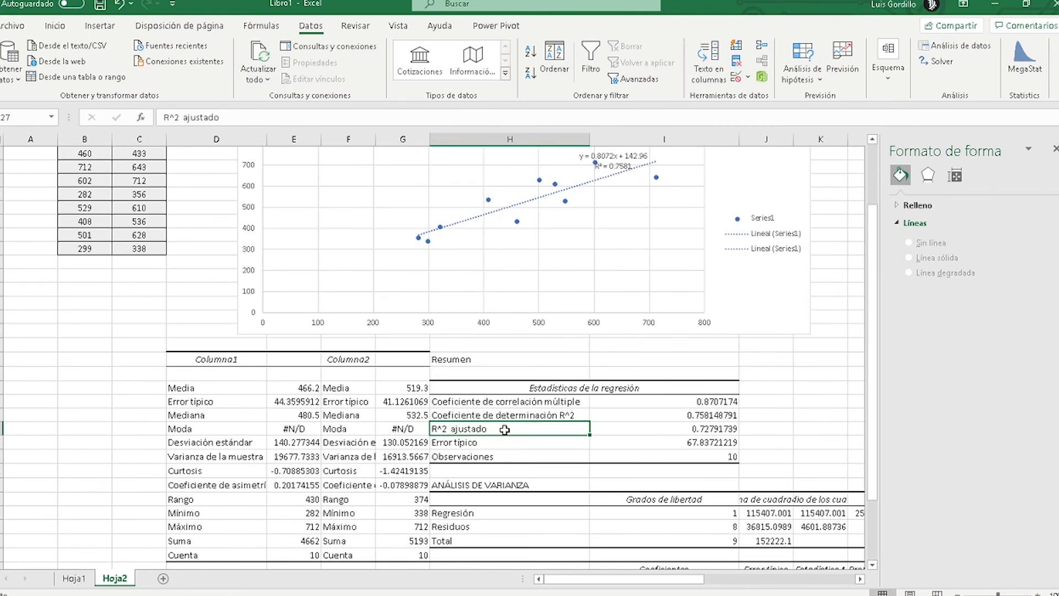
{"action": "left_click", "coordinate": [672, 431]}
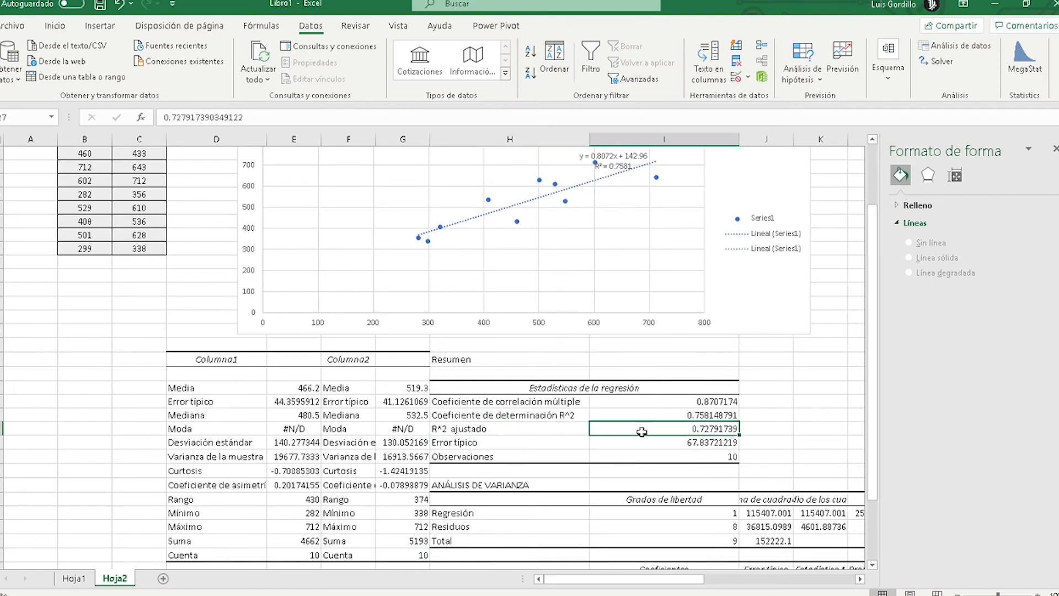
{"action": "scroll", "coordinate": [635, 418], "scroll_direction": "down", "scroll_amount": 2}
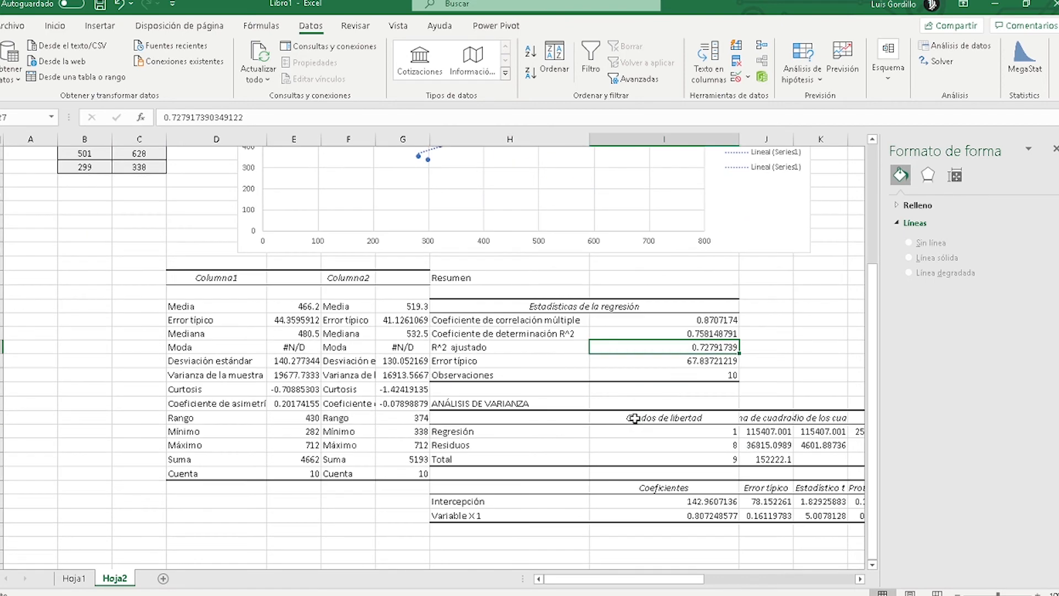
{"action": "left_click", "coordinate": [536, 362]}
{"action": "scroll", "coordinate": [652, 361], "scroll_direction": "down", "scroll_amount": 3}
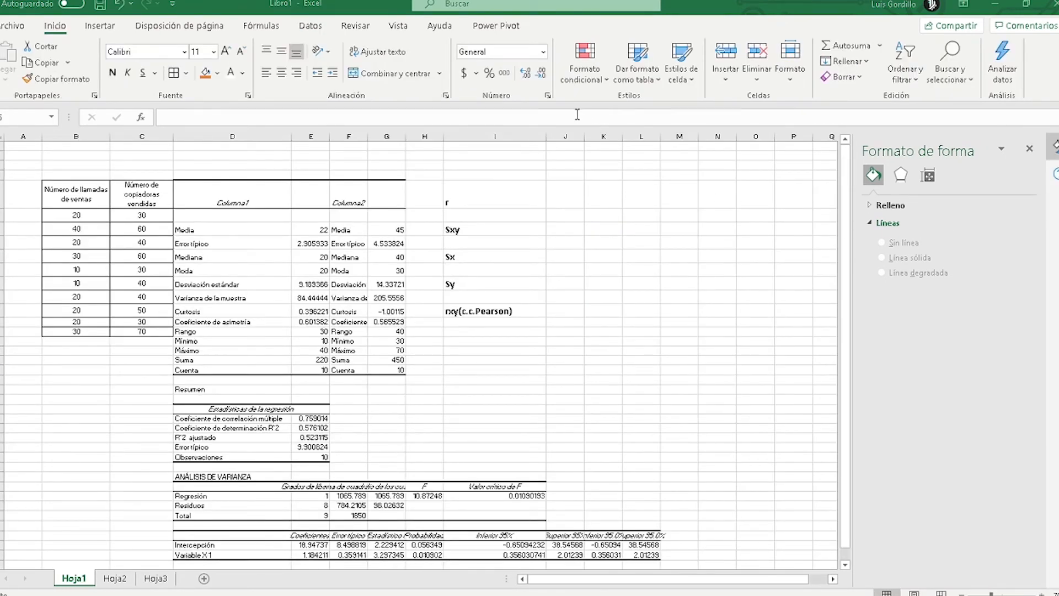
- On sheet Hoja1, insert a scatter chart of the sales calls and copiers sold in B6:C15 and place it beyond the Sxy, Sx and Sy labels
{"action": "left_click", "coordinate": [567, 198]}
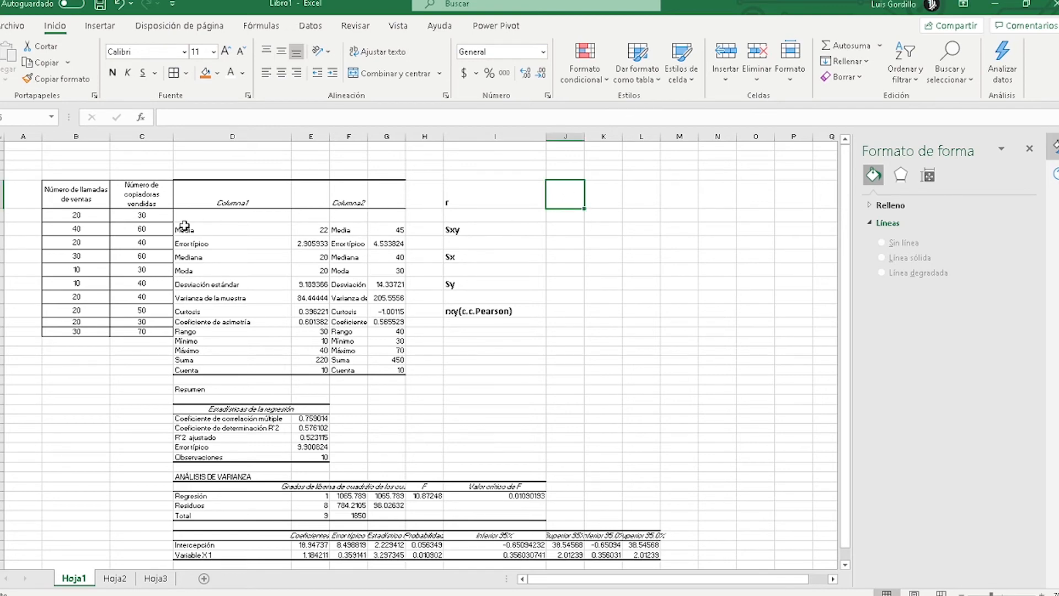
{"action": "left_click_drag", "start_coordinate": [67, 215], "coordinate": [136, 331]}
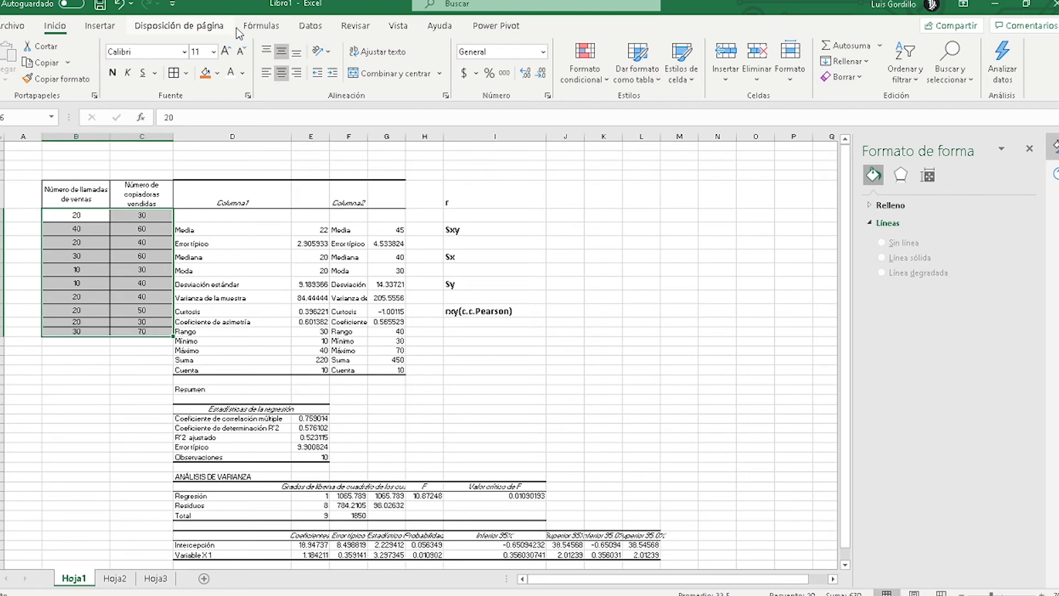
{"action": "left_click", "coordinate": [101, 26]}
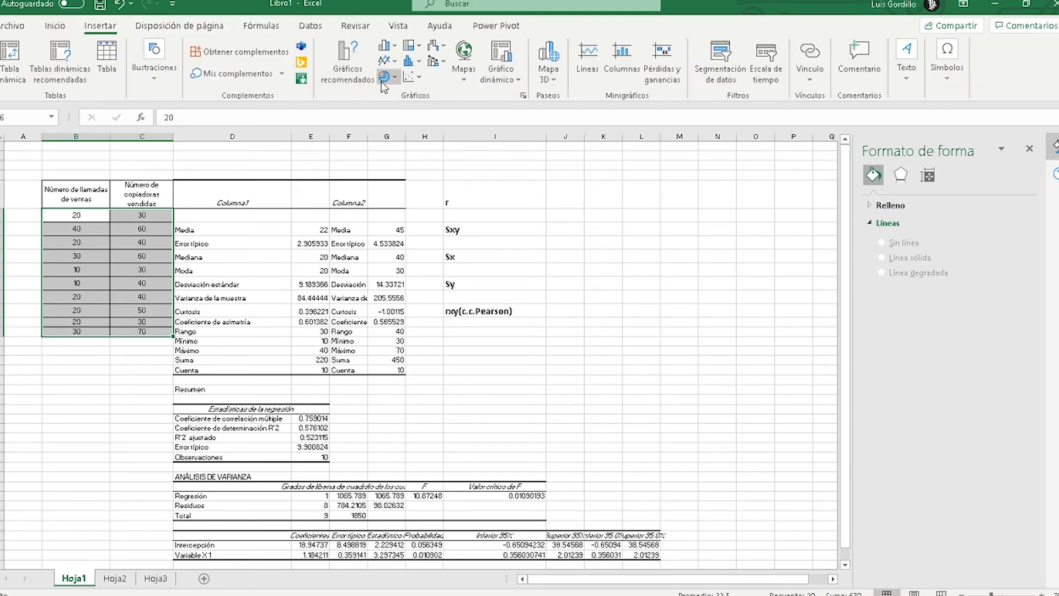
{"action": "left_click", "coordinate": [411, 76]}
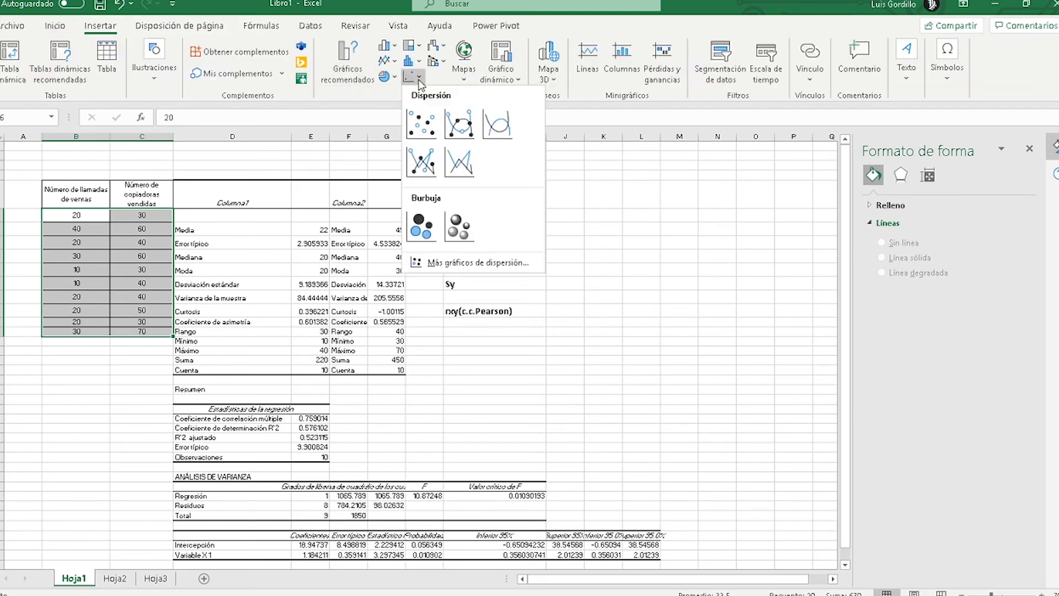
{"action": "left_click", "coordinate": [431, 126]}
{"action": "left_click_drag", "start_coordinate": [375, 293], "coordinate": [738, 214]}
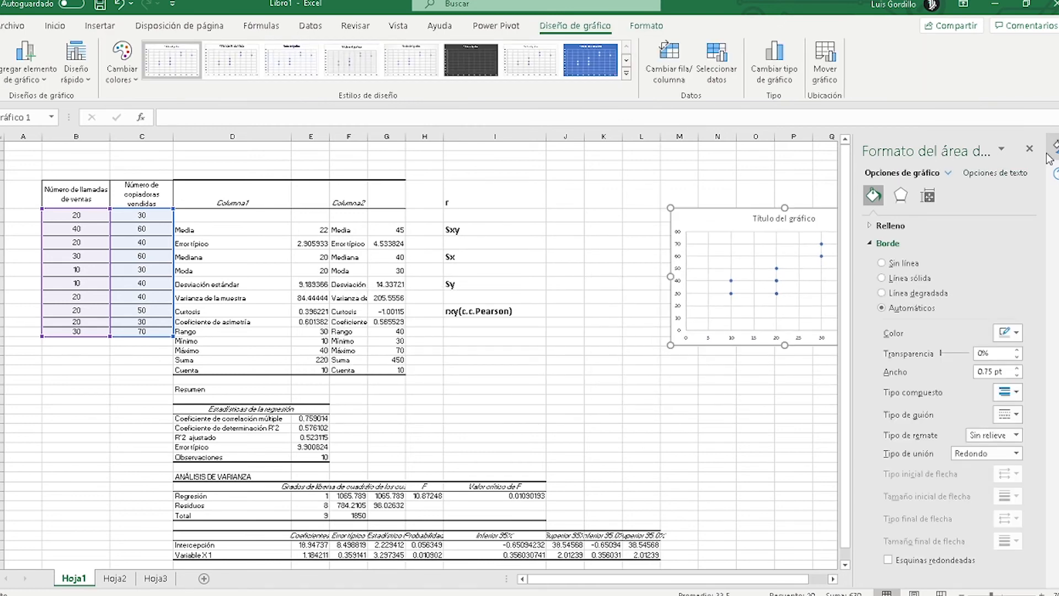
- Add a linear trendline to the sales calls scatter chart and enlarge the chart
{"action": "left_click", "coordinate": [1028, 149]}
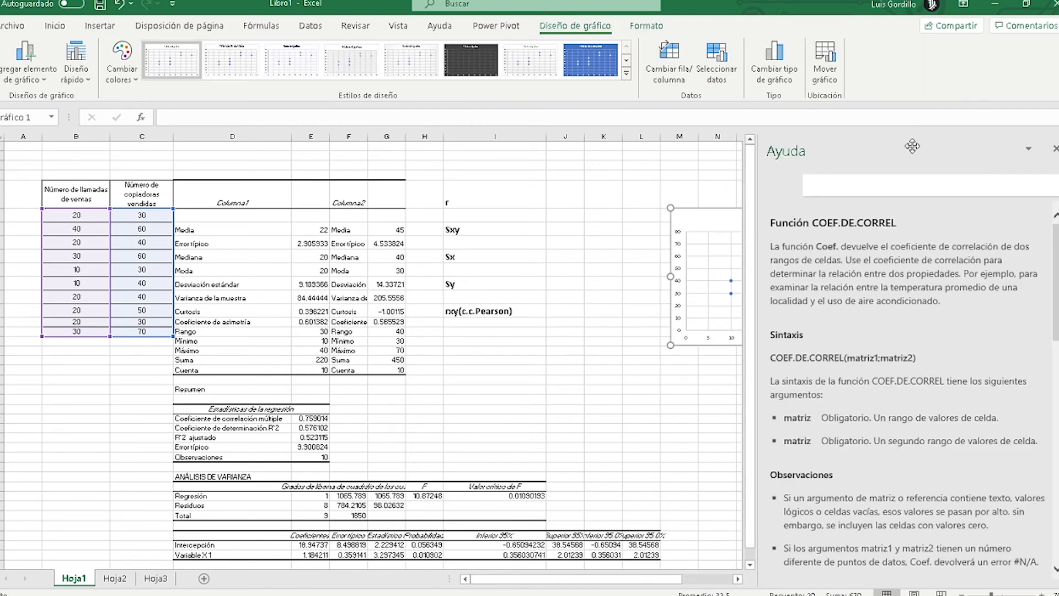
{"action": "left_click", "coordinate": [1054, 148]}
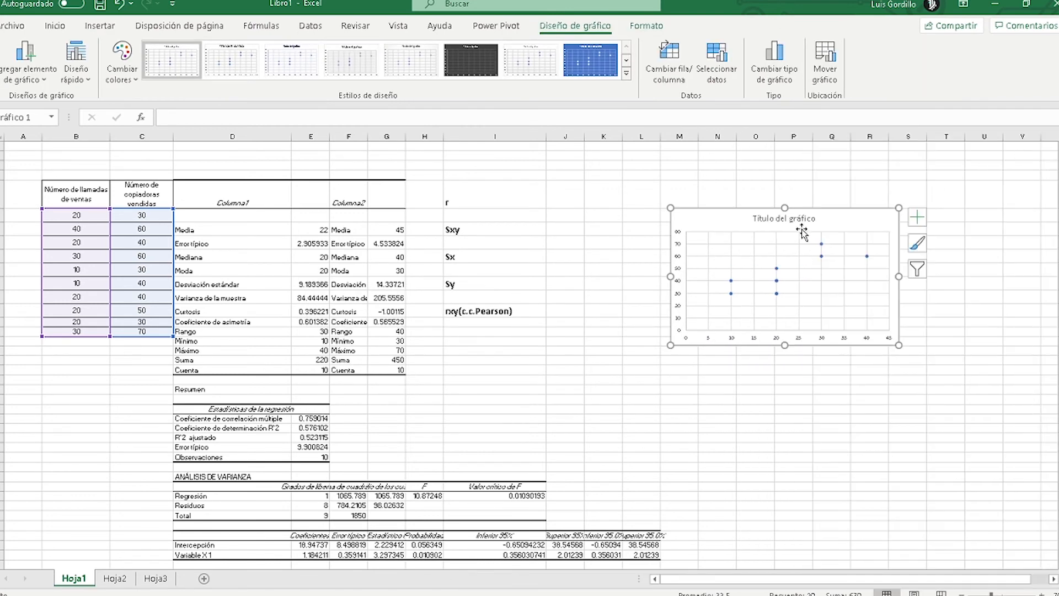
{"action": "left_click", "coordinate": [918, 220]}
{"action": "left_click", "coordinate": [951, 332]}
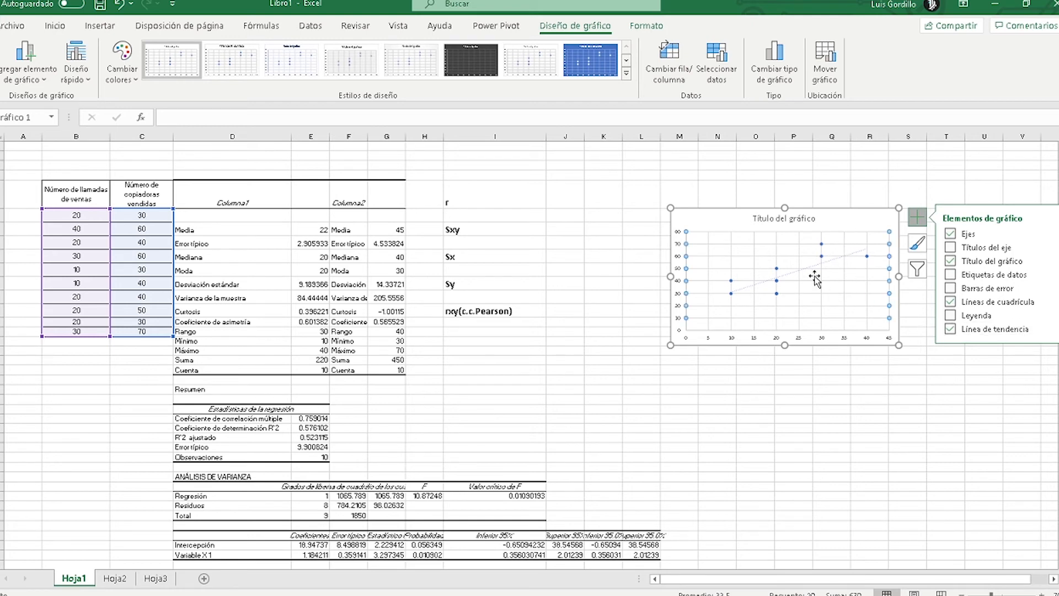
{"action": "left_click", "coordinate": [777, 281]}
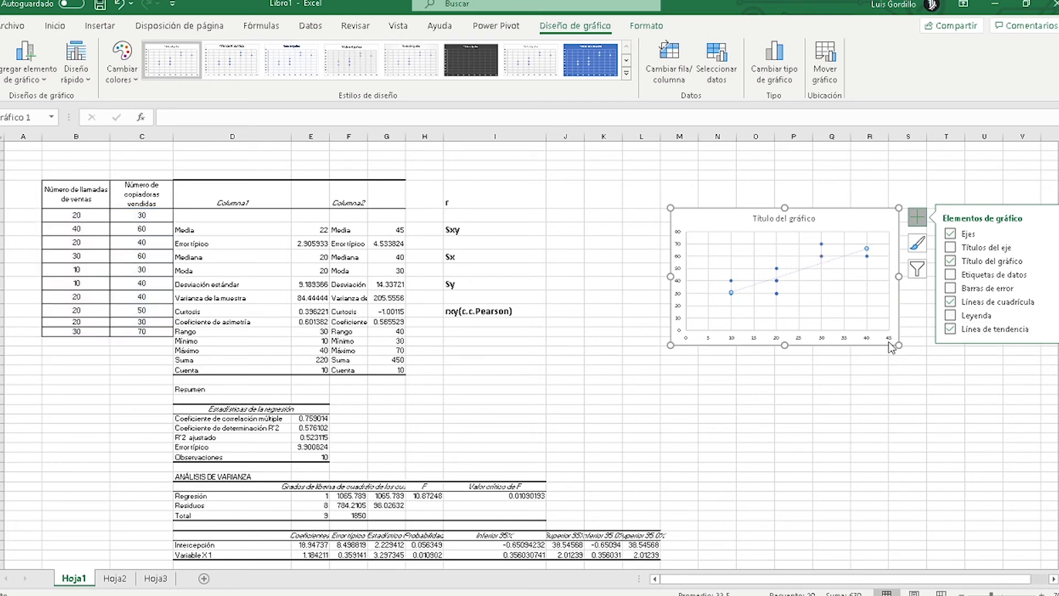
{"action": "left_click_drag", "start_coordinate": [898, 344], "coordinate": [991, 392]}
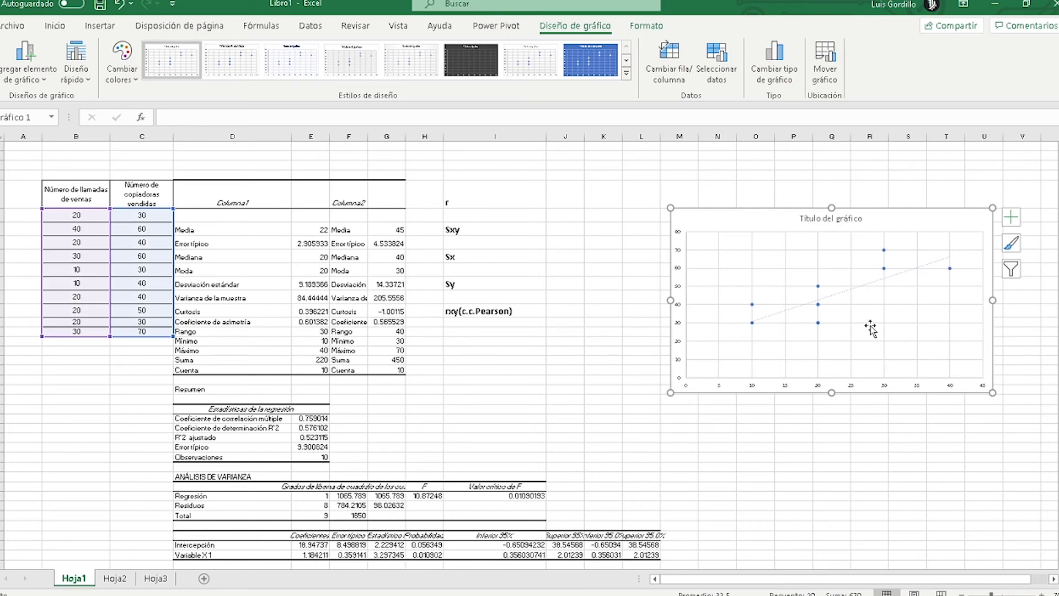
- Display the trendline's equation and R-squared value on the sales calls chart and select their label
{"action": "double_click", "coordinate": [836, 295]}
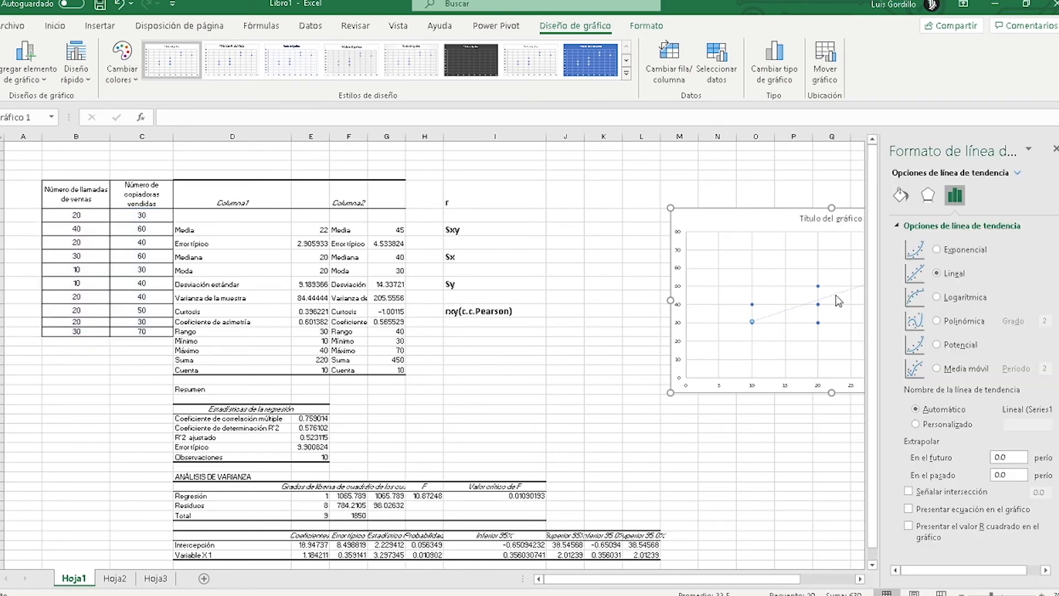
{"action": "left_click", "coordinate": [908, 509]}
{"action": "left_click", "coordinate": [1055, 149]}
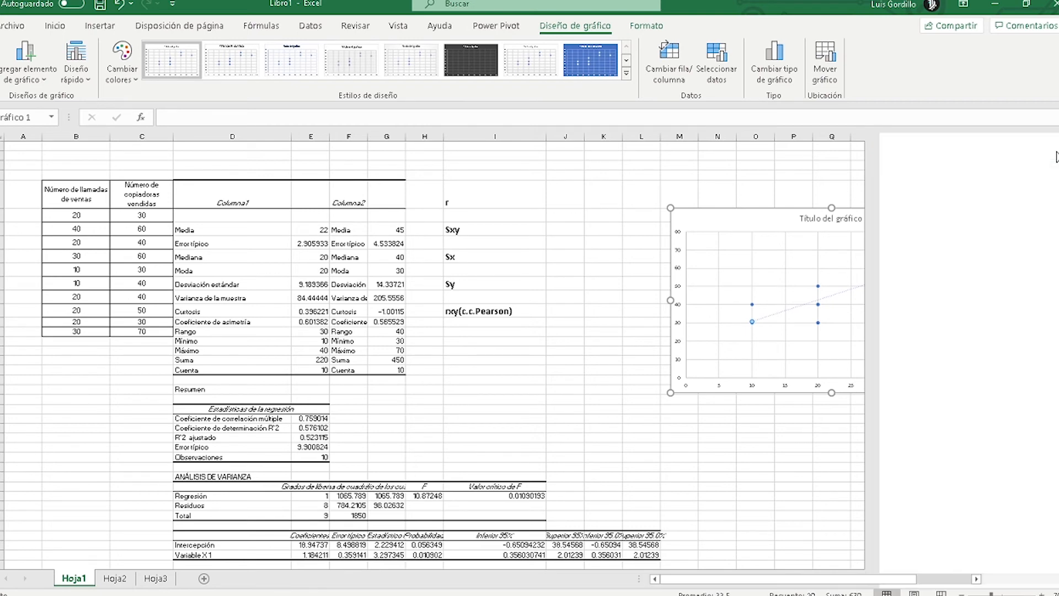
{"action": "left_click", "coordinate": [918, 260]}
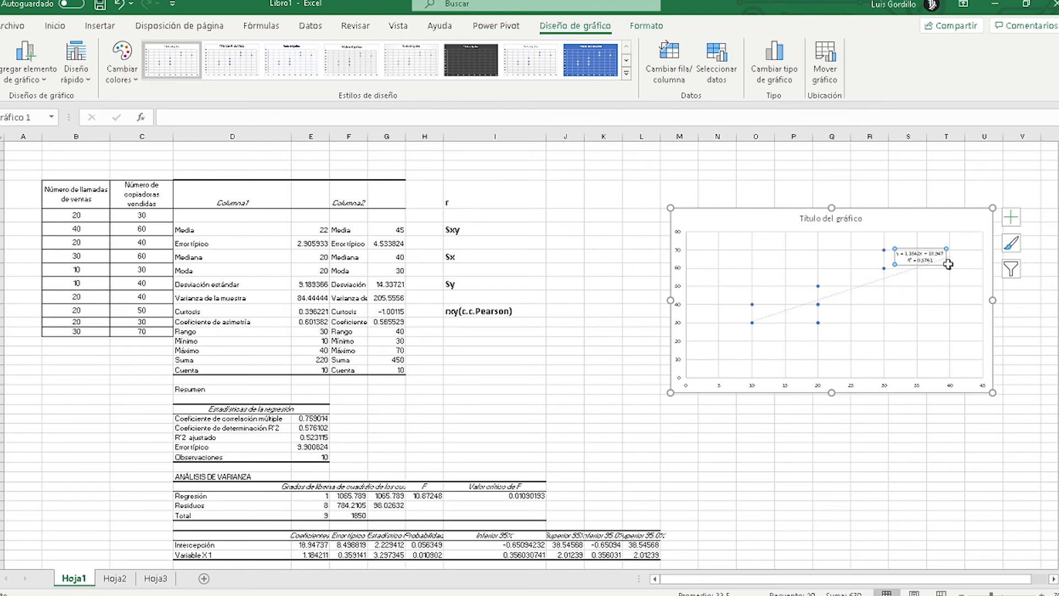
{"action": "scroll", "coordinate": [946, 265], "scroll_direction": "up", "scroll_amount": 2}
{"action": "scroll", "coordinate": [880, 272], "scroll_direction": "up", "scroll_amount": 2}
{"action": "left_click_drag", "start_coordinate": [789, 578], "coordinate": [883, 556]}
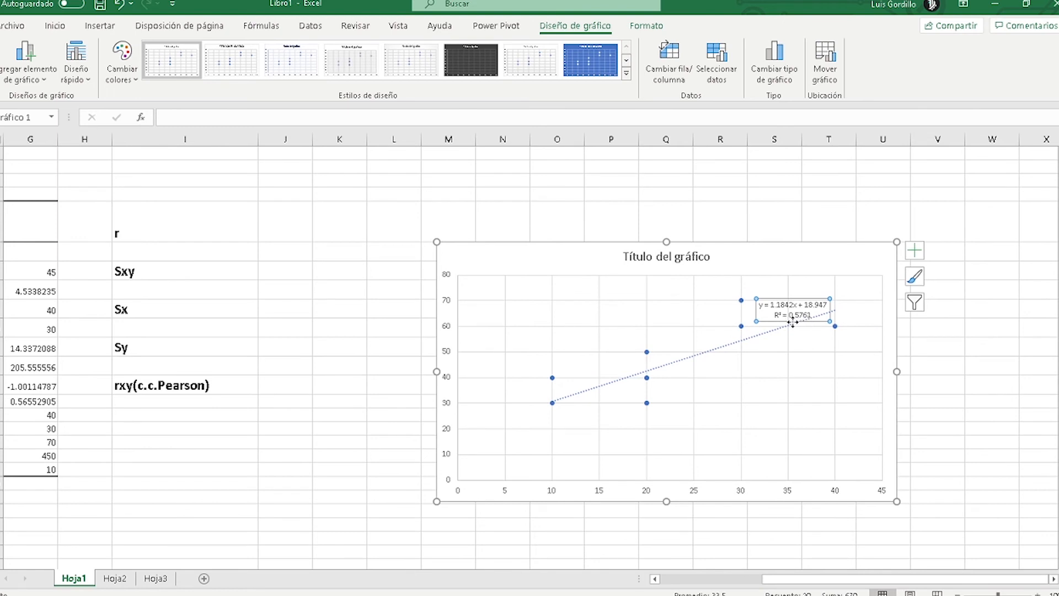
- Move the trendline's equation and R² label below the trendline on the sales calls chart and deselect it
{"action": "left_click_drag", "start_coordinate": [792, 319], "coordinate": [794, 375]}
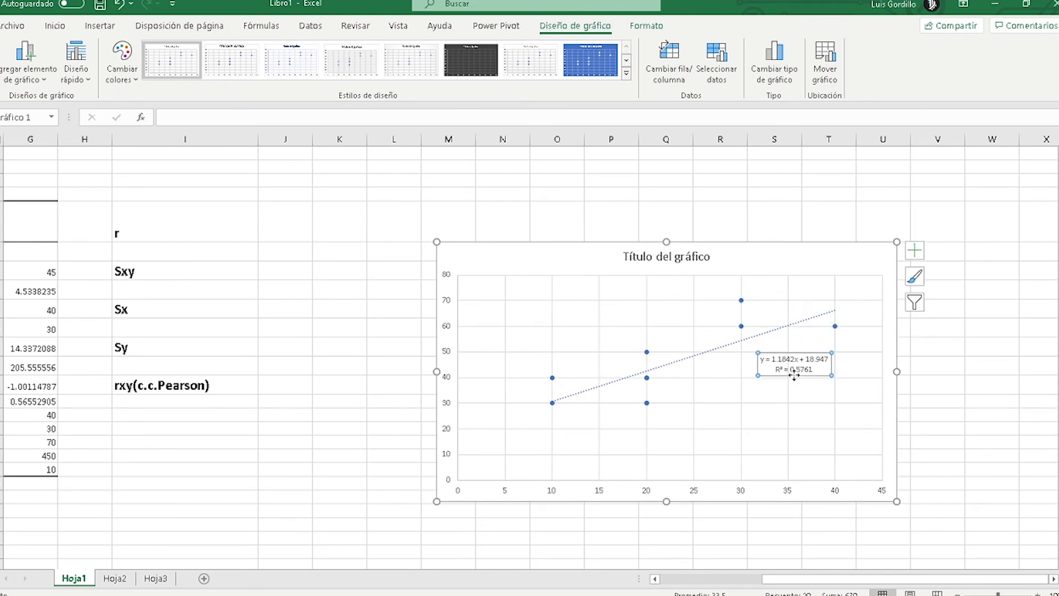
{"action": "left_click", "coordinate": [782, 389]}
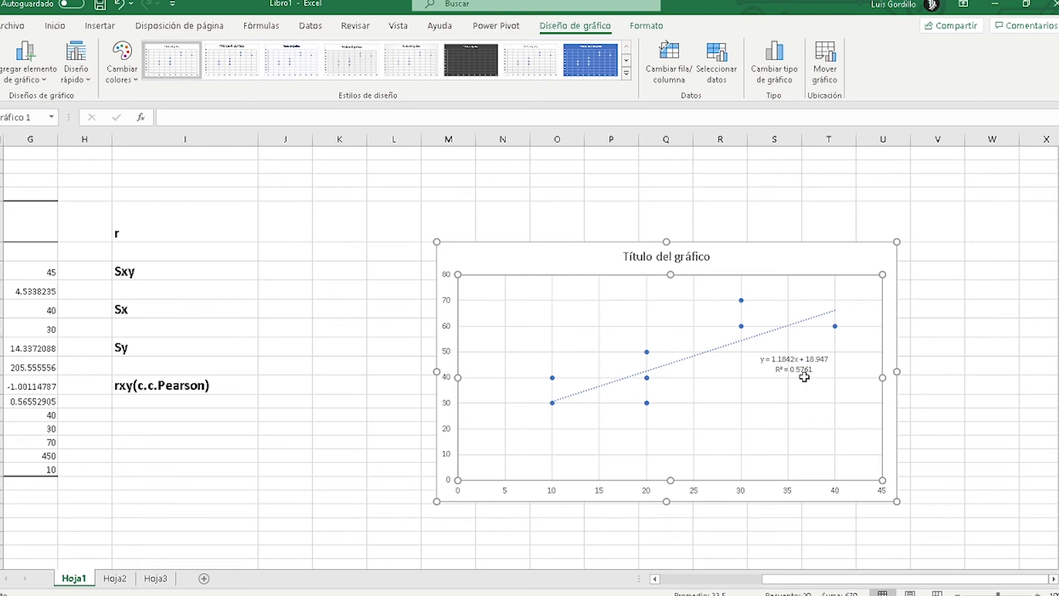
- Start a COVARIANCE.P function in cell J5 beside the r label and move its arguments dialog clear of the data
{"action": "scroll", "coordinate": [797, 380], "scroll_direction": "left", "scroll_amount": 5}
{"action": "scroll", "coordinate": [966, 476], "scroll_direction": "up", "scroll_amount": 1}
{"action": "left_click_drag", "start_coordinate": [921, 575], "coordinate": [813, 577]}
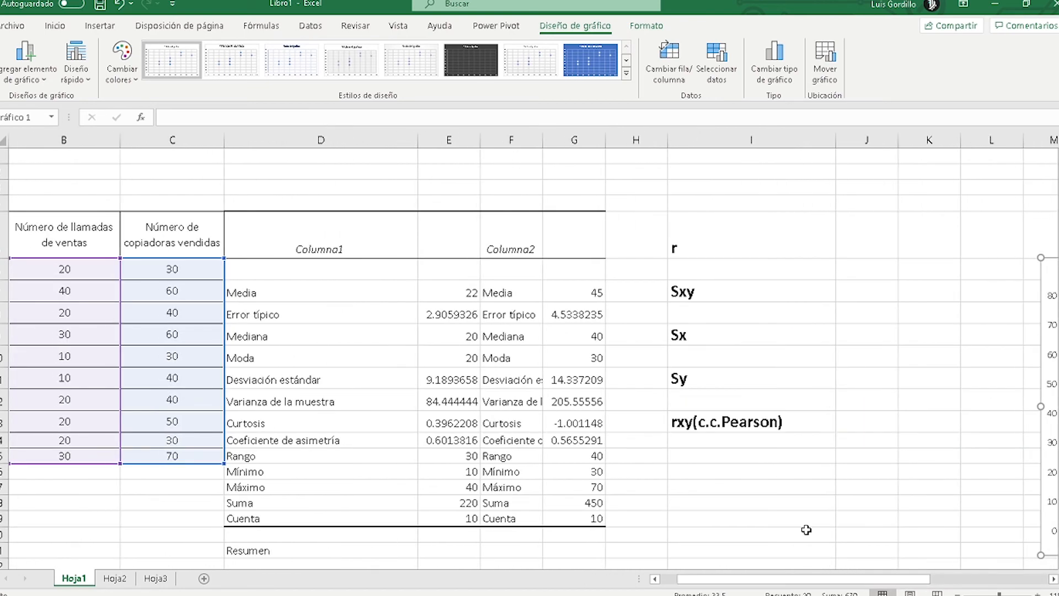
{"action": "left_click", "coordinate": [848, 238]}
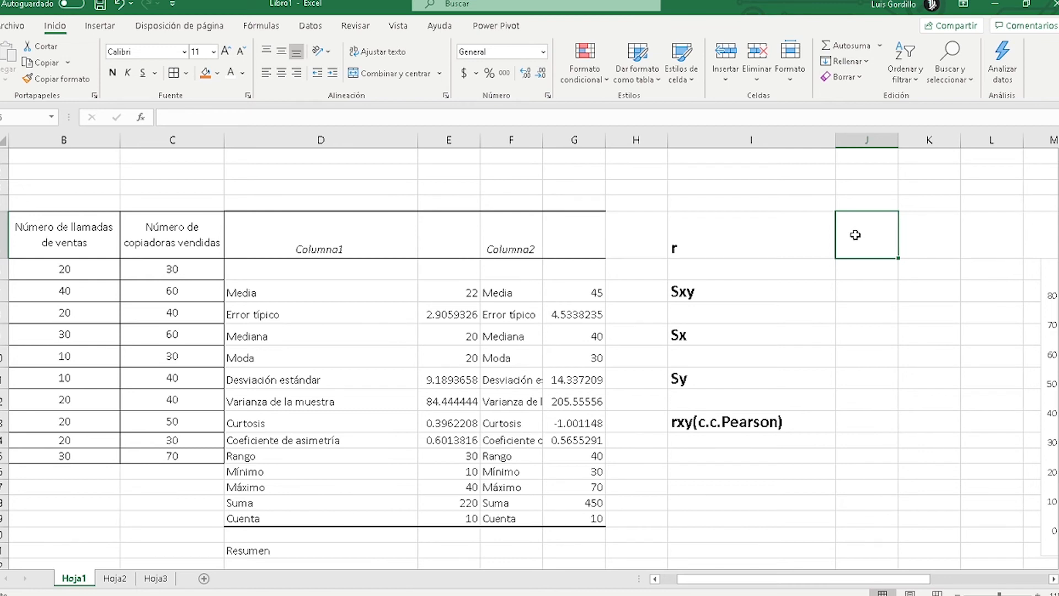
{"action": "type", "text": "+"}
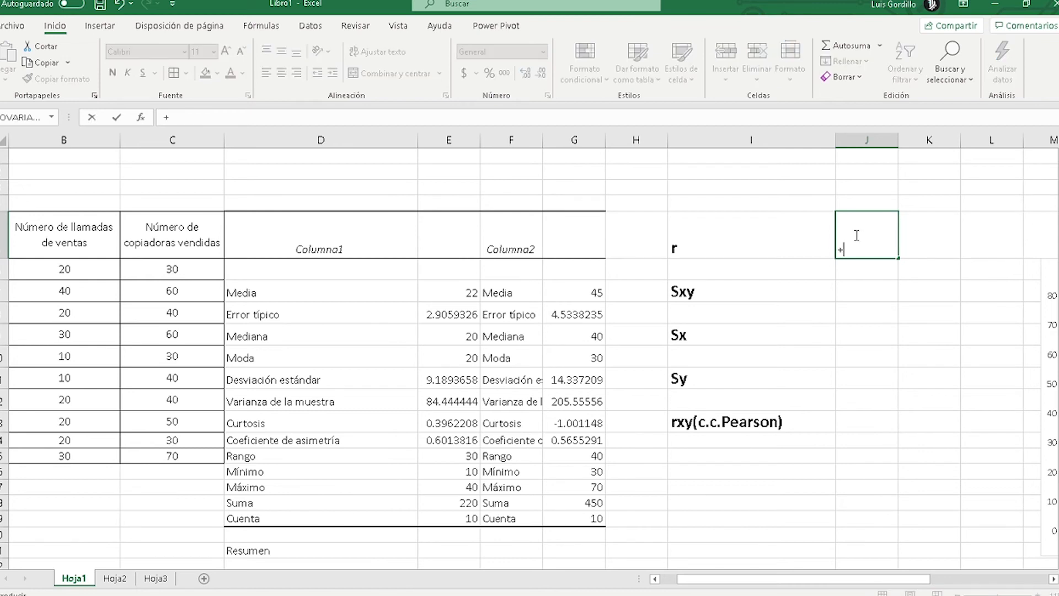
{"action": "key", "text": "Escape"}
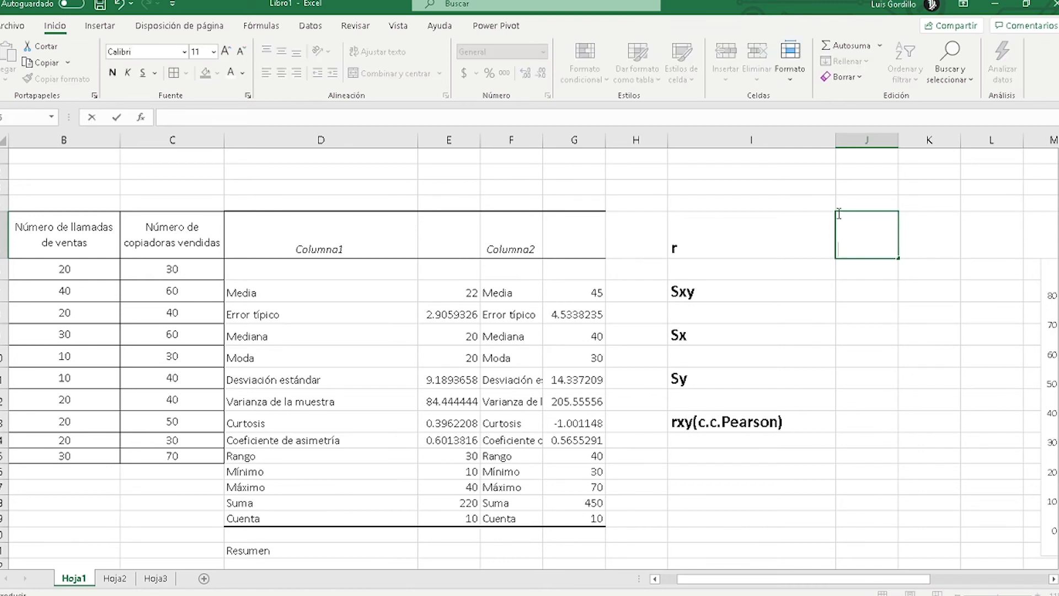
{"action": "left_click", "coordinate": [262, 26]}
{"action": "left_click", "coordinate": [400, 65]}
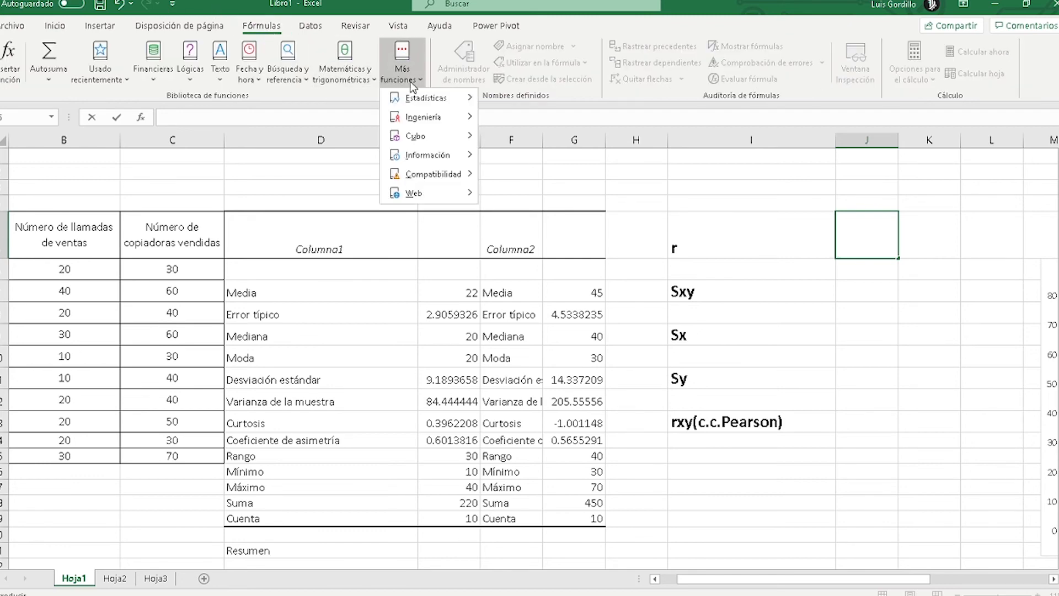
{"action": "mouse_move", "coordinate": [423, 97]}
{"action": "mouse_move", "coordinate": [525, 103]}
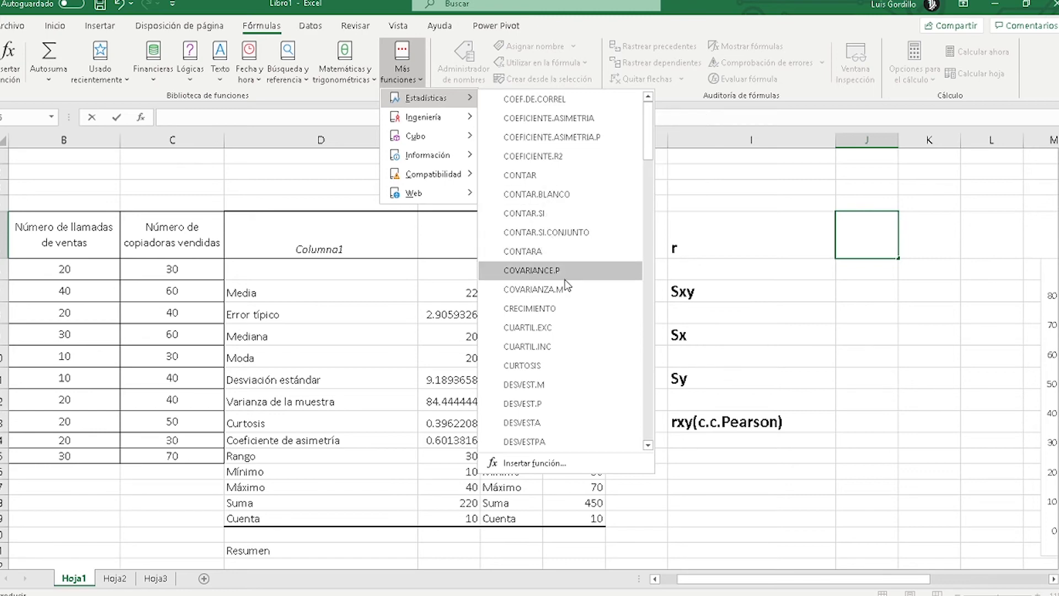
{"action": "left_click", "coordinate": [532, 271]}
{"action": "left_click_drag", "start_coordinate": [500, 185], "coordinate": [856, 303]}
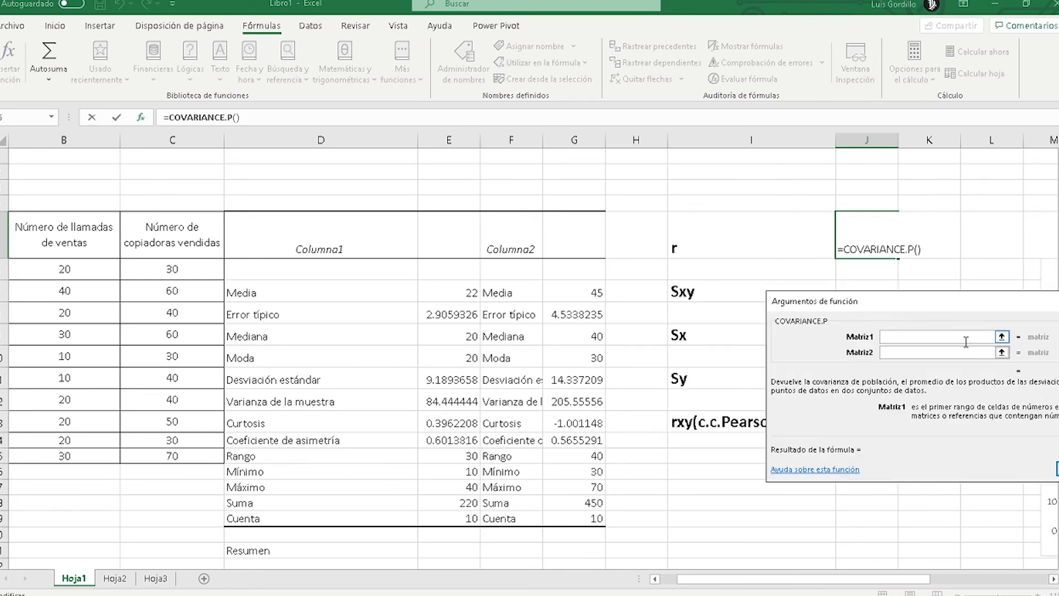
- Complete the covariance in J5 with B6:B15 as the first array and C6:C15 as the second
{"action": "left_click", "coordinate": [1001, 336]}
{"action": "left_click_drag", "start_coordinate": [72, 271], "coordinate": [62, 455]}
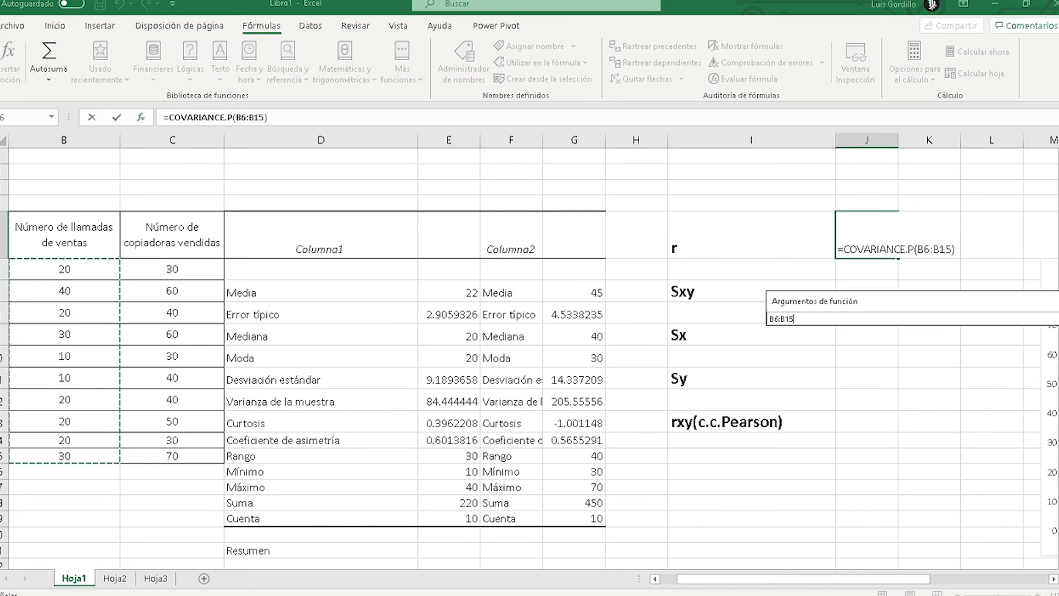
{"action": "left_click", "coordinate": [1052, 319]}
{"action": "left_click", "coordinate": [1002, 353]}
{"action": "left_click_drag", "start_coordinate": [161, 270], "coordinate": [165, 455]}
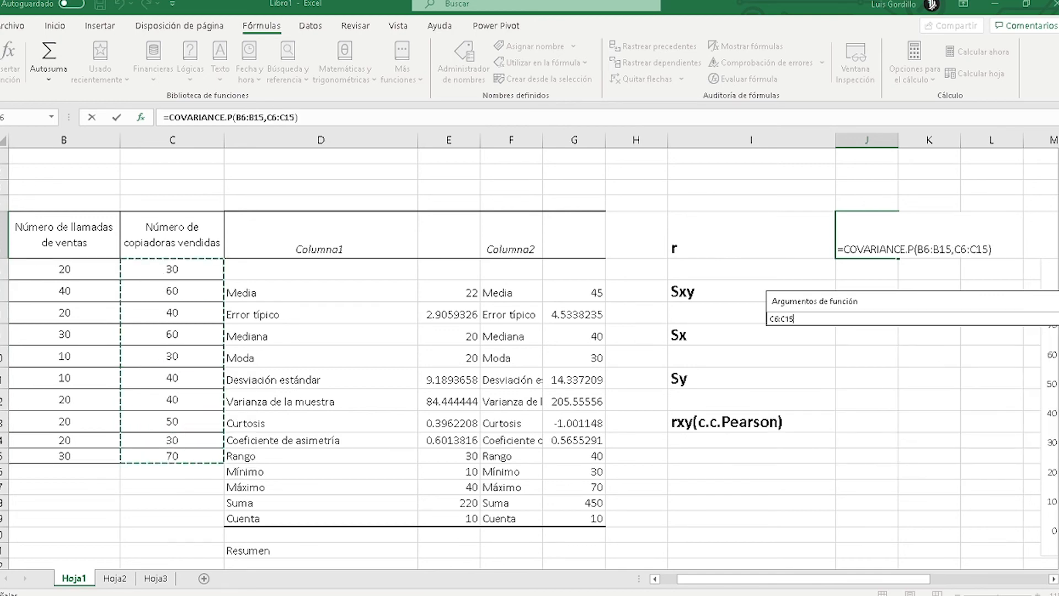
{"action": "left_click", "coordinate": [1052, 318]}
{"action": "left_click", "coordinate": [1054, 468]}
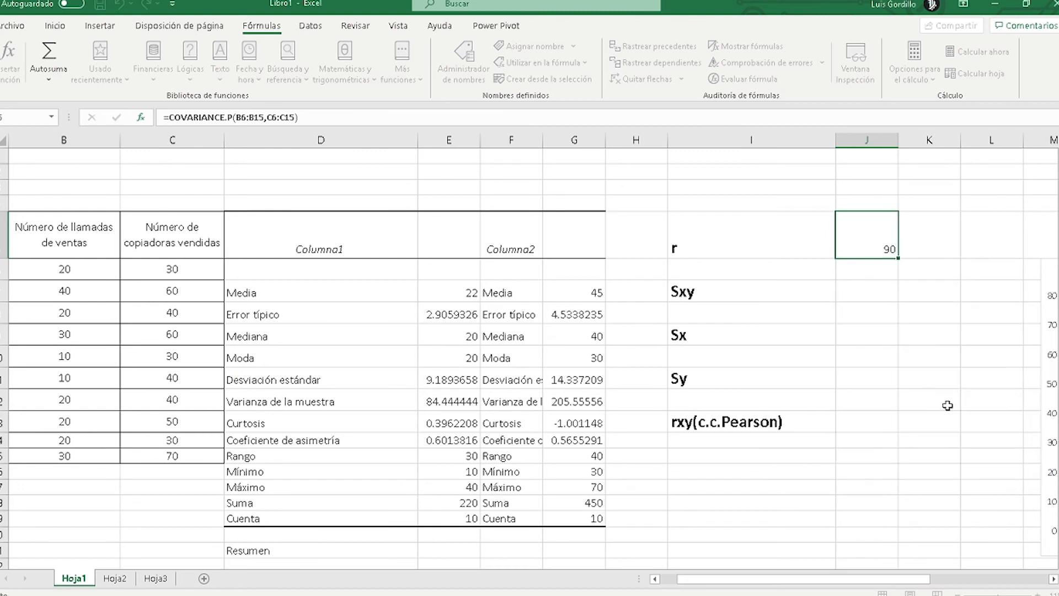
- Calculate the population standard deviation of B6:B15 with DESVEST.P in cell J7 beside the Sxy label
{"action": "left_click", "coordinate": [843, 289]}
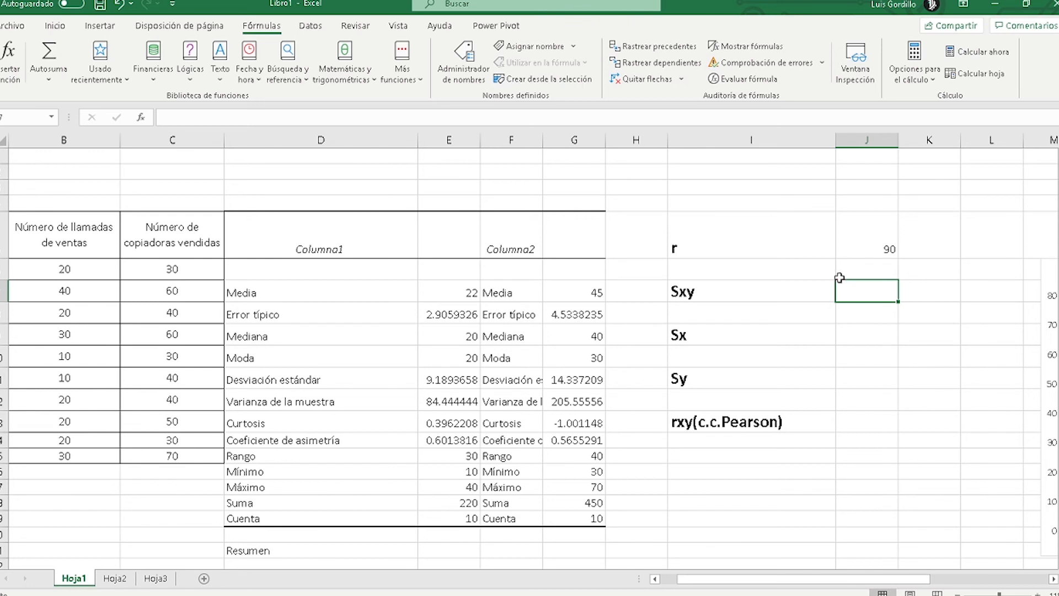
{"action": "left_click", "coordinate": [402, 60]}
{"action": "mouse_move", "coordinate": [460, 100]}
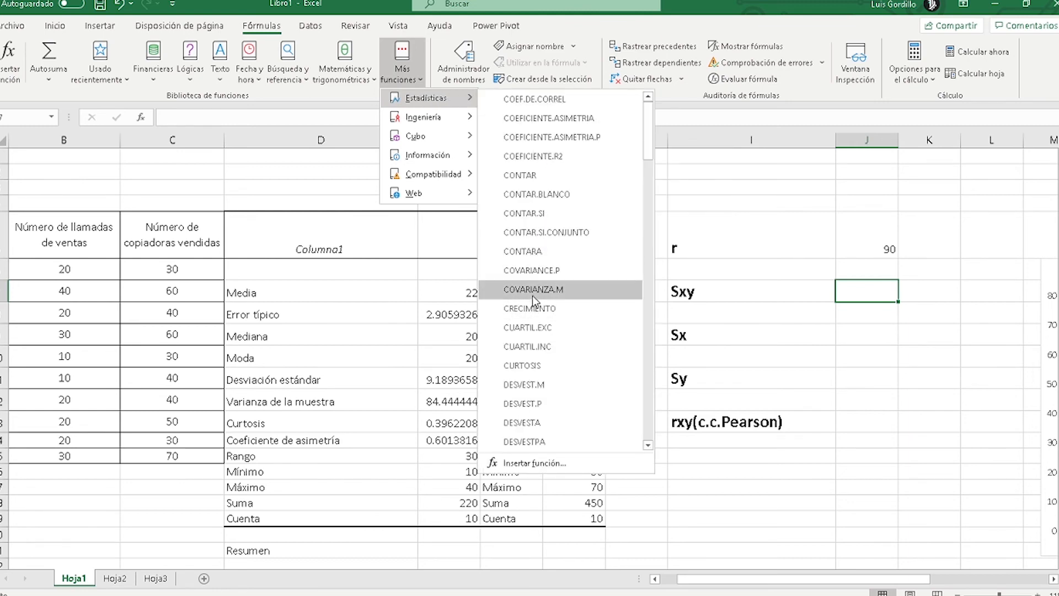
{"action": "left_click", "coordinate": [533, 405]}
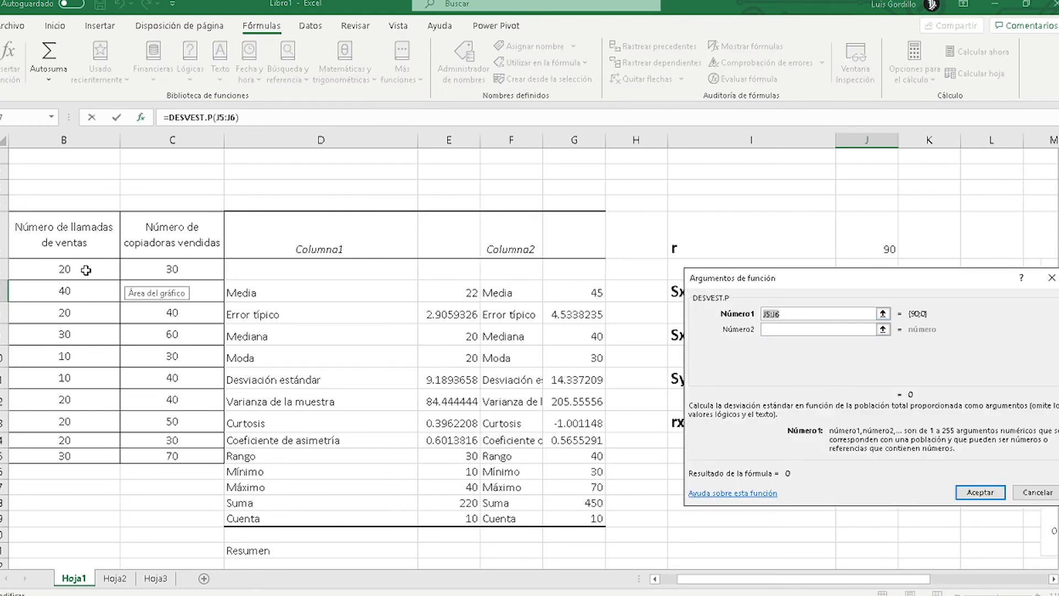
{"action": "left_click_drag", "start_coordinate": [86, 270], "coordinate": [74, 456]}
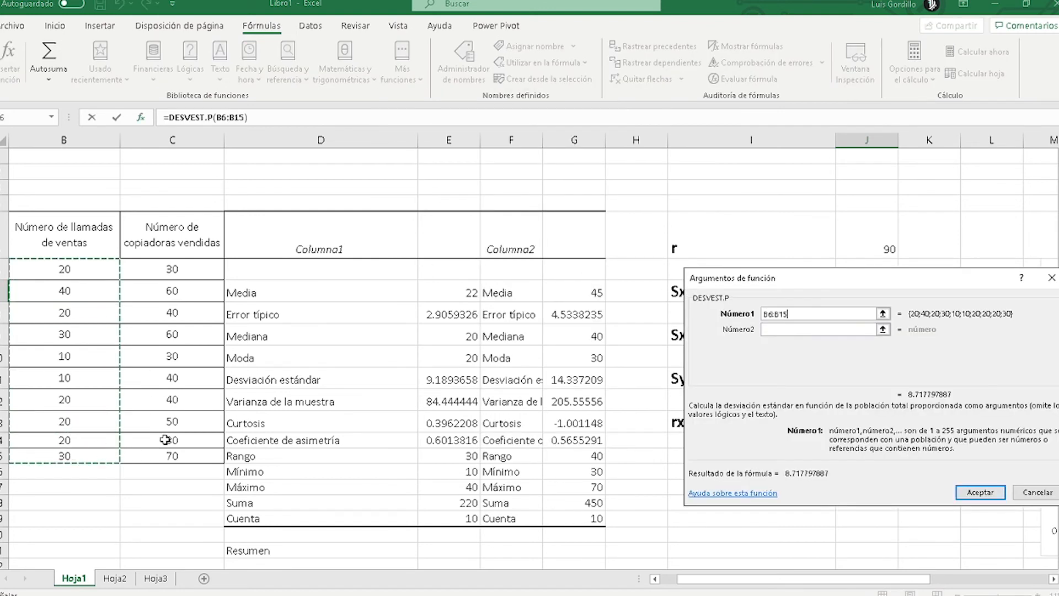
{"action": "left_click", "coordinate": [977, 492]}
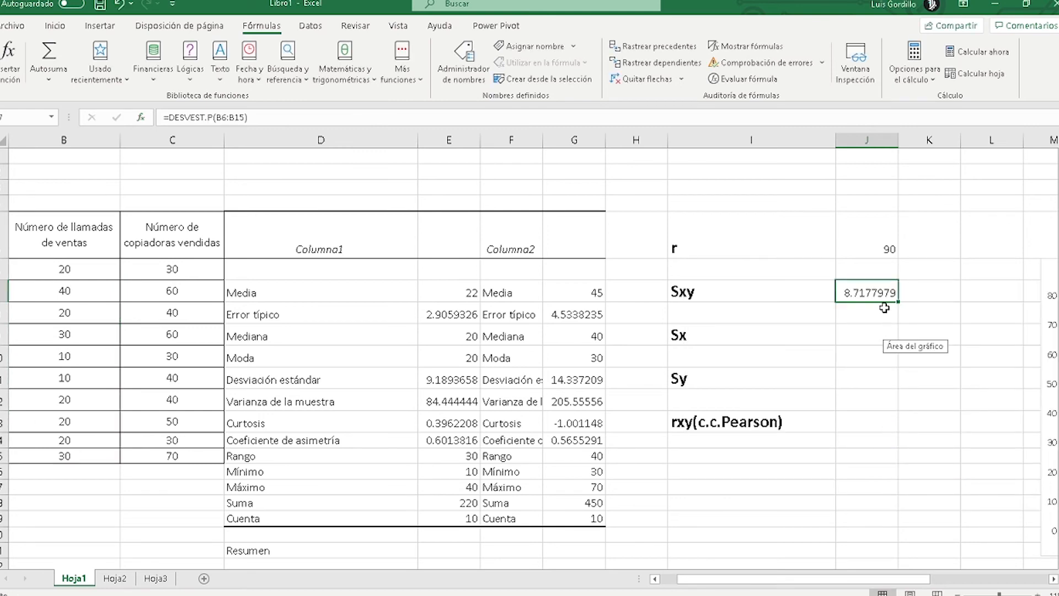
- Check on sheet Hoja3 which function the r row uses and return to sheet Hoja1
{"action": "left_click", "coordinate": [852, 335]}
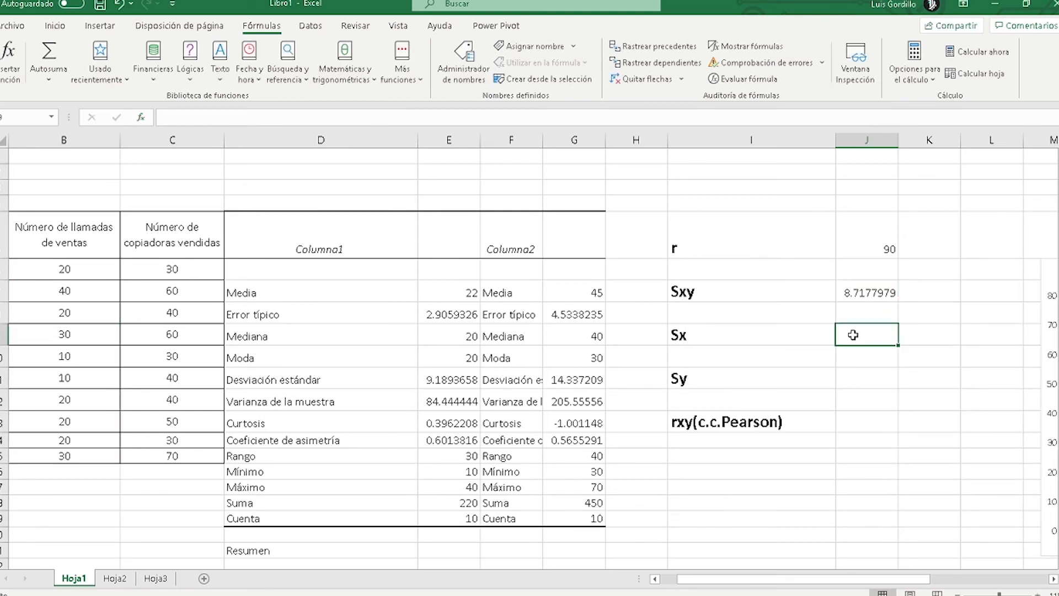
{"action": "left_click", "coordinate": [870, 295]}
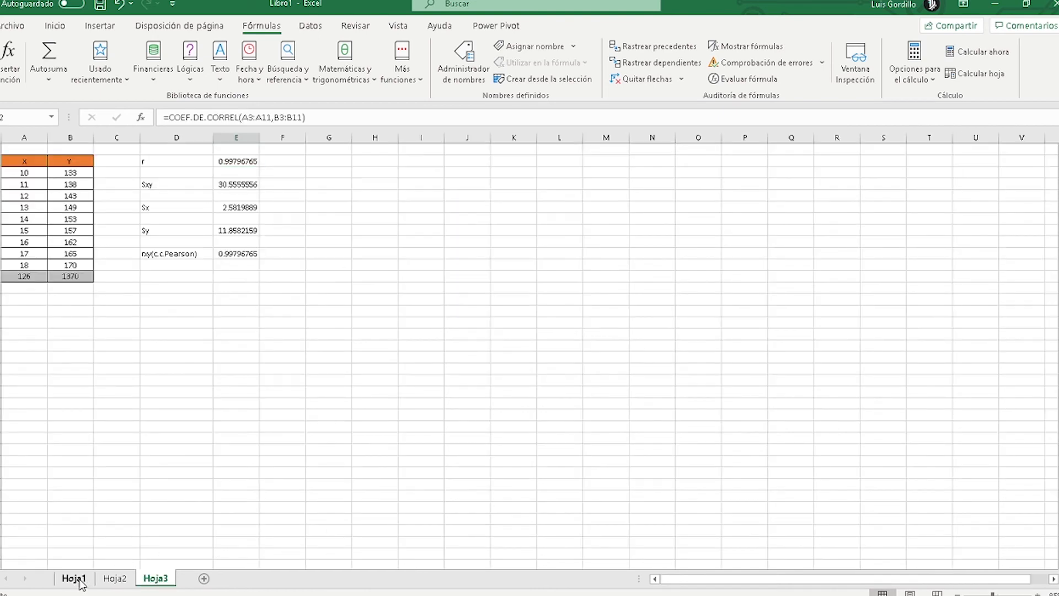
{"action": "left_click", "coordinate": [73, 576]}
- Delete the misplaced results in J5 and J7 beside the r and Sxy labels
{"action": "scroll", "coordinate": [765, 249], "scroll_direction": "down", "scroll_amount": 3}
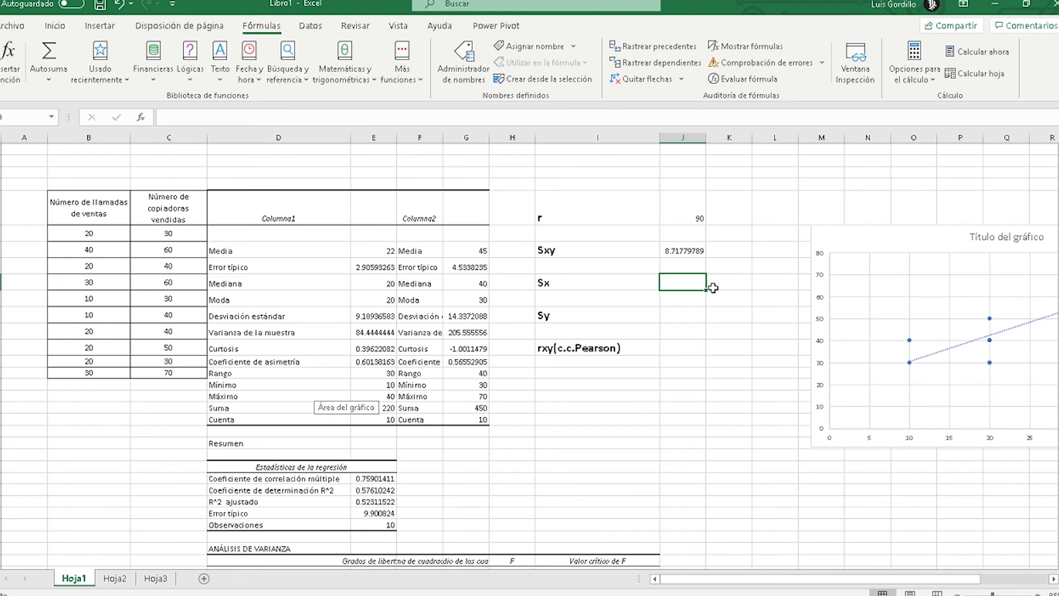
{"action": "left_click", "coordinate": [694, 217]}
{"action": "left_click", "coordinate": [685, 249]}
{"action": "key", "text": "Delete"}
{"action": "left_click", "coordinate": [764, 206]}
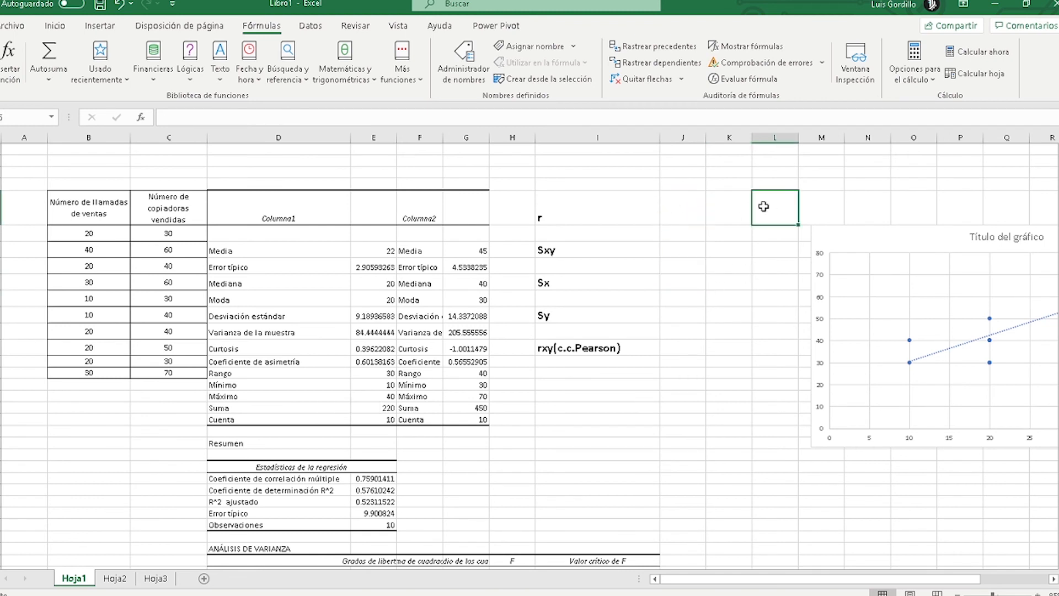
- Calculate the correlation coefficient in J5 beside the r label with COEF.DE.CORREL(B6:B15,C6:C15)
{"action": "left_click", "coordinate": [678, 206]}
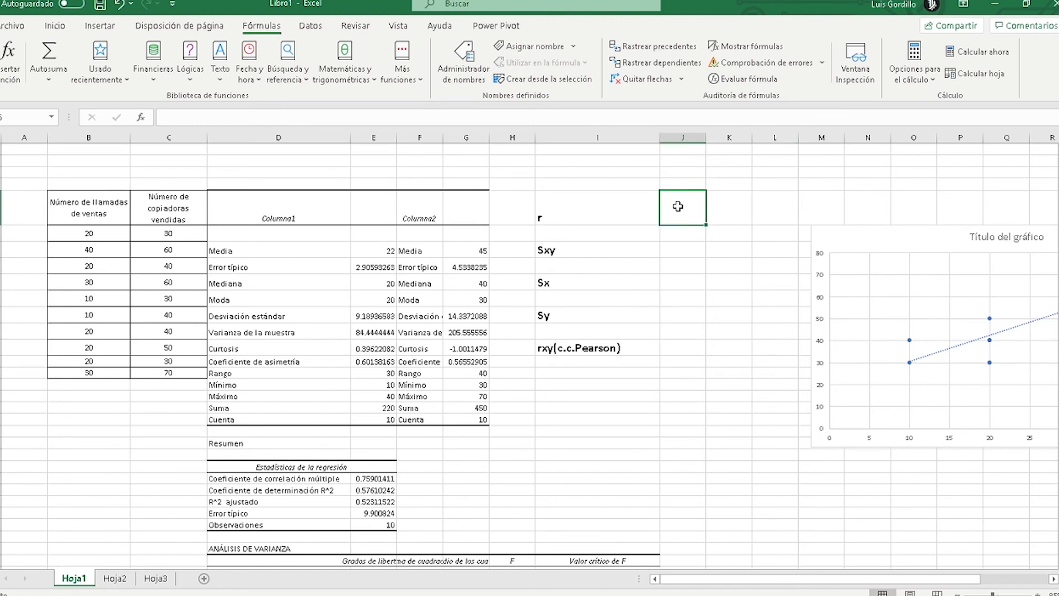
{"action": "type", "text": "+"}
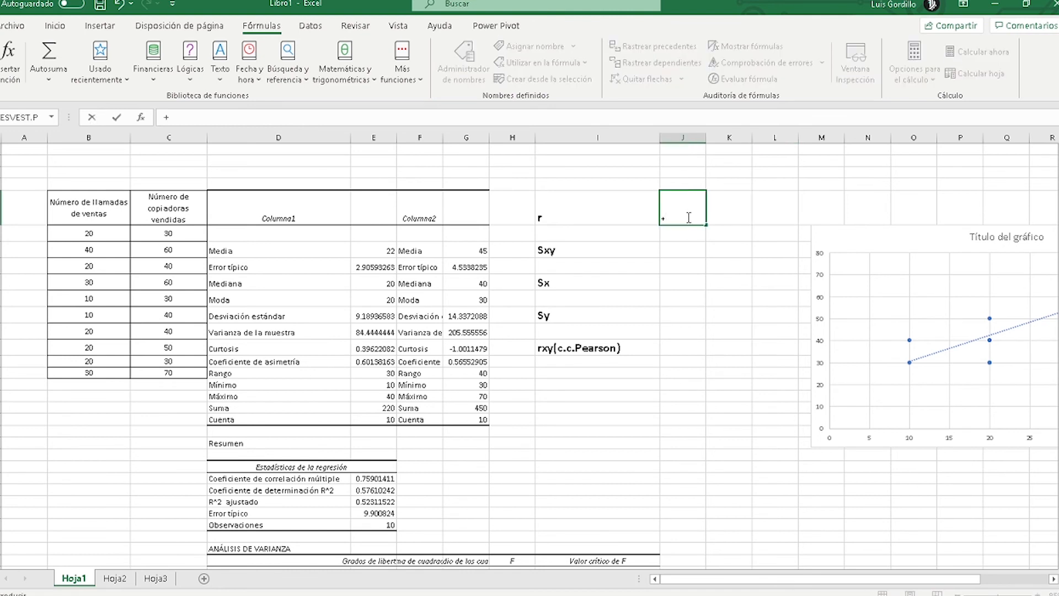
{"action": "type", "text": "coef"}
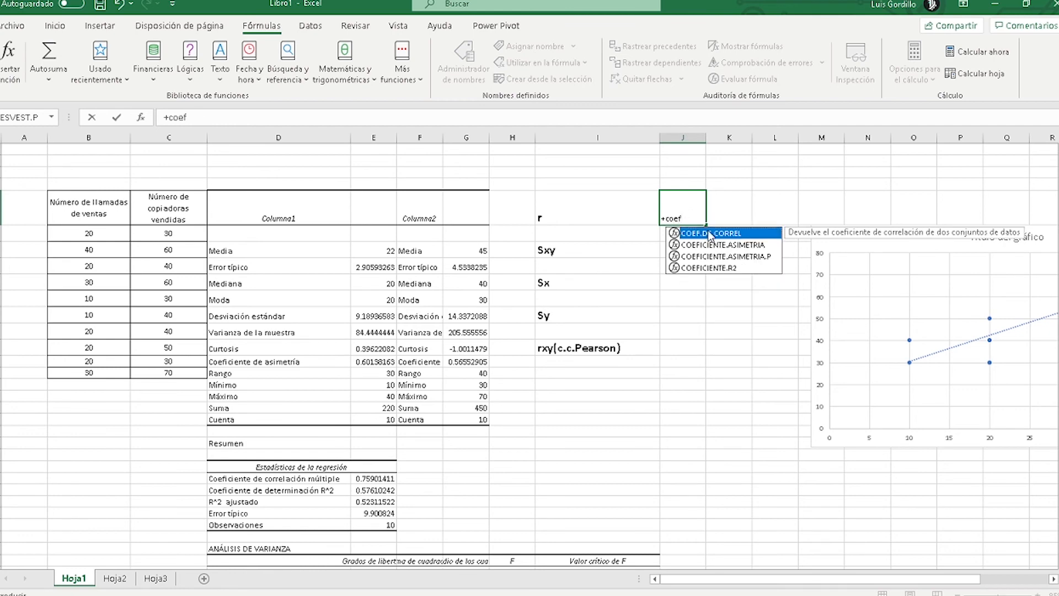
{"action": "double_click", "coordinate": [709, 233]}
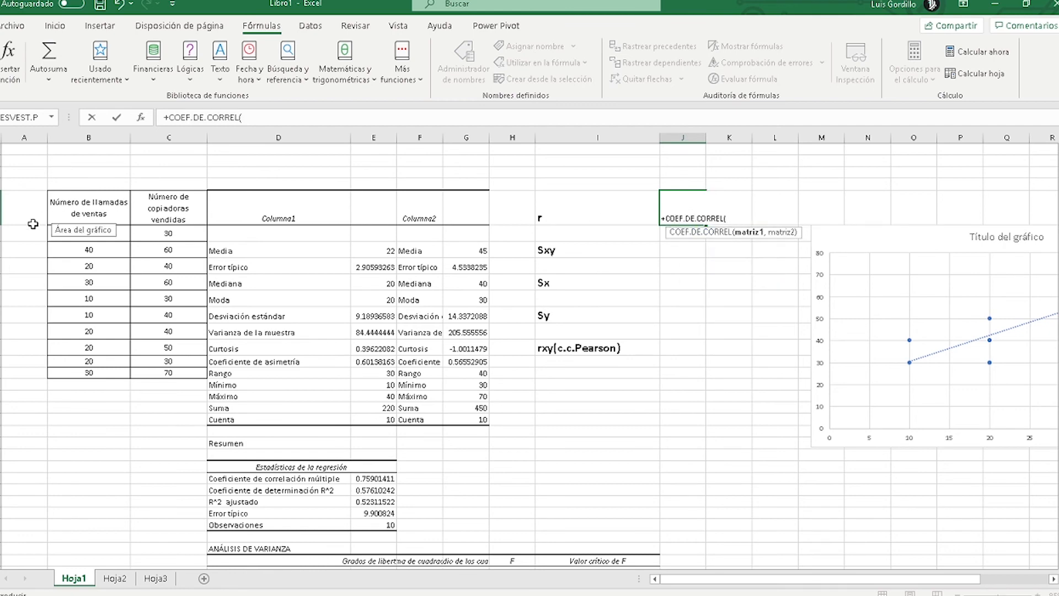
{"action": "left_click_drag", "start_coordinate": [85, 234], "coordinate": [95, 371]}
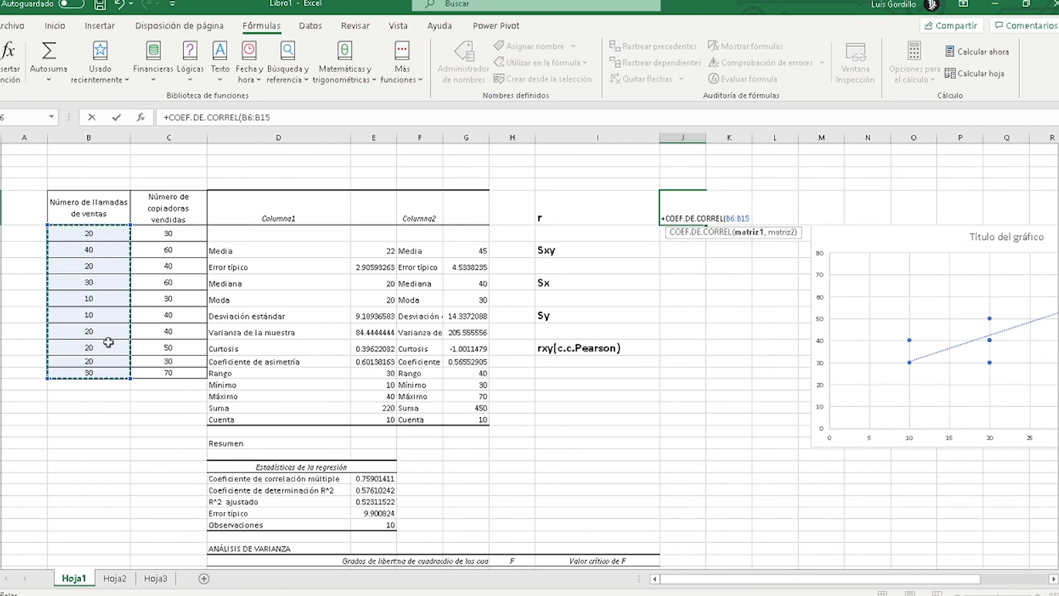
{"action": "type", "text": ","}
{"action": "left_click_drag", "start_coordinate": [167, 233], "coordinate": [176, 374]}
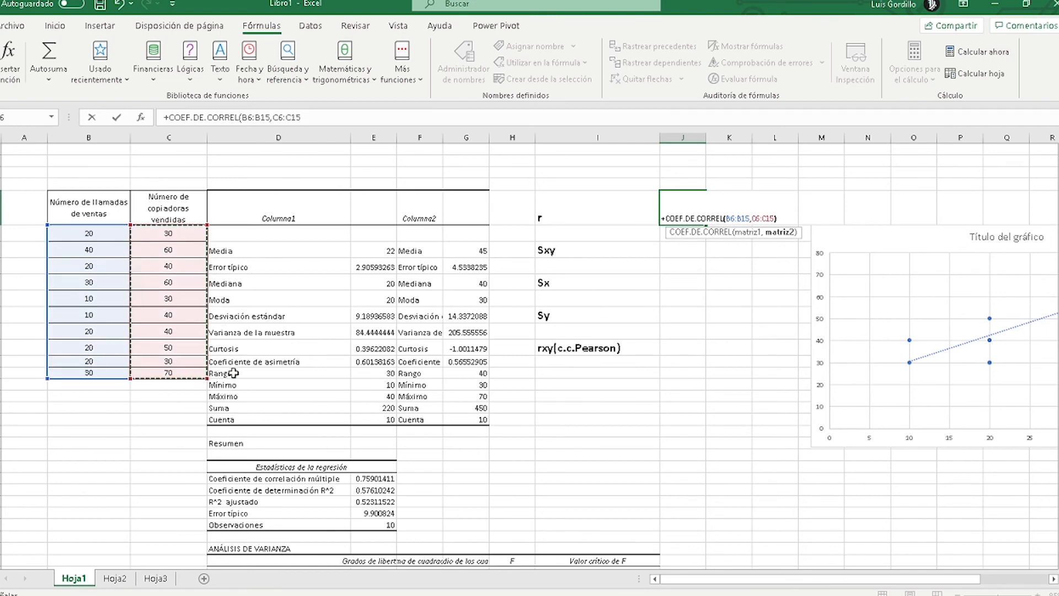
{"action": "type", "text": ")"}
{"action": "key", "text": "Return"}
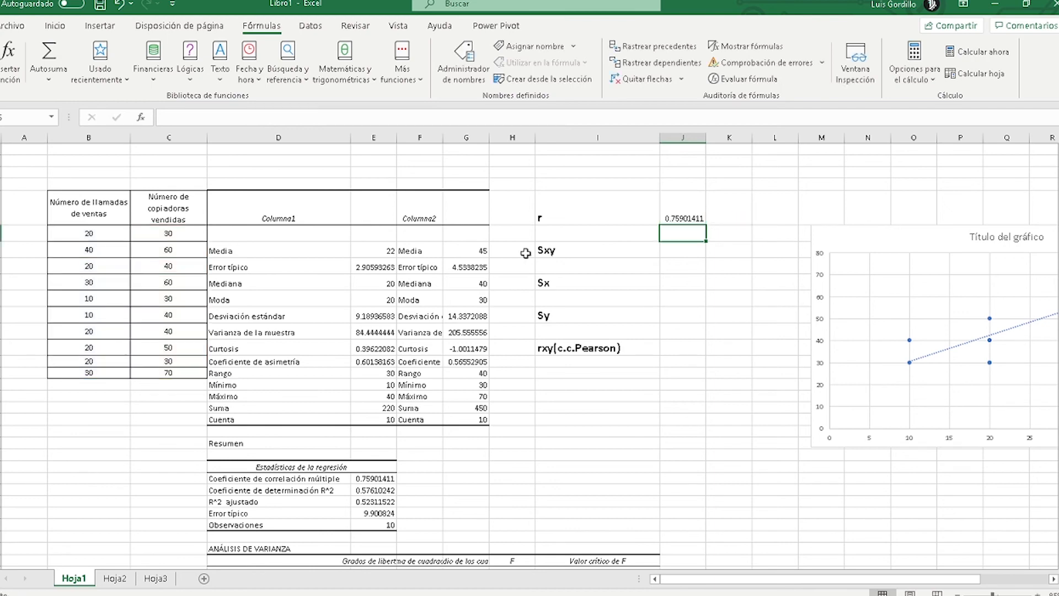
{"action": "left_click", "coordinate": [680, 207]}
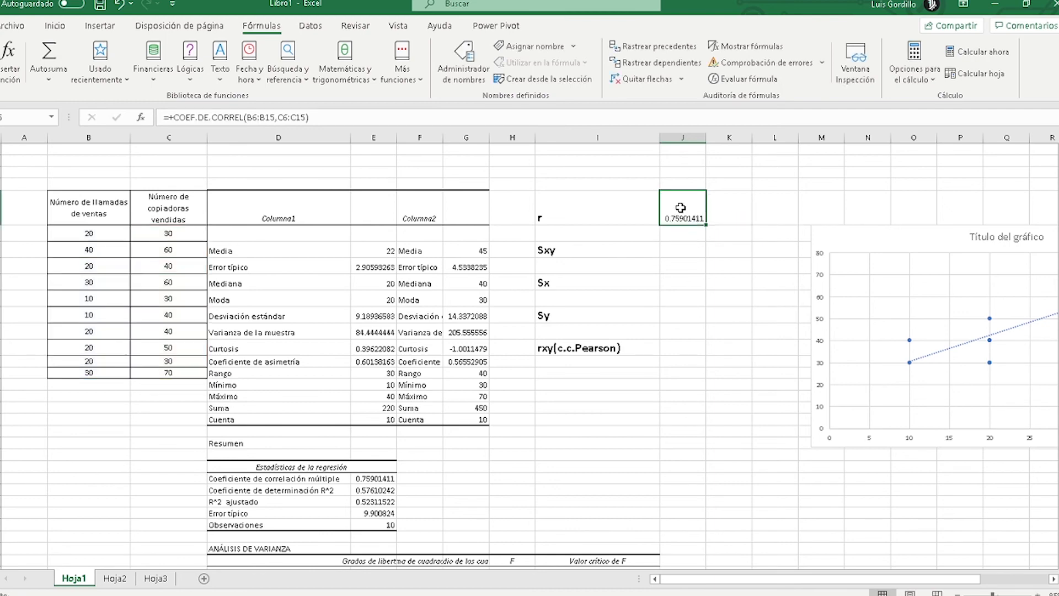
- Calculate the population covariance in J7 beside the Sxy label with COVARIANCE.P(B6:B15,C6:C15)
{"action": "left_click", "coordinate": [675, 246]}
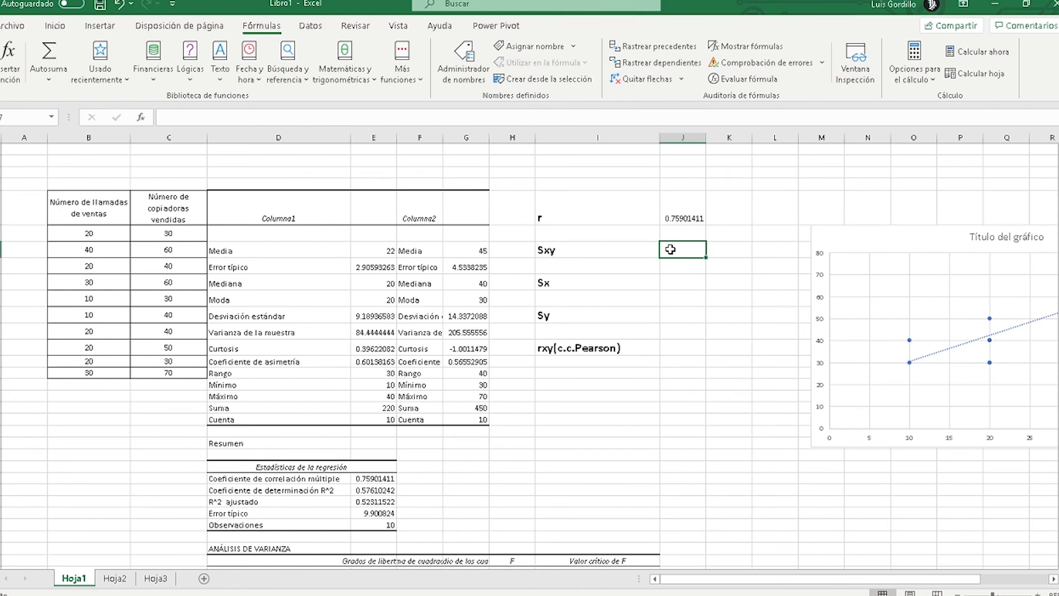
{"action": "left_click", "coordinate": [411, 61]}
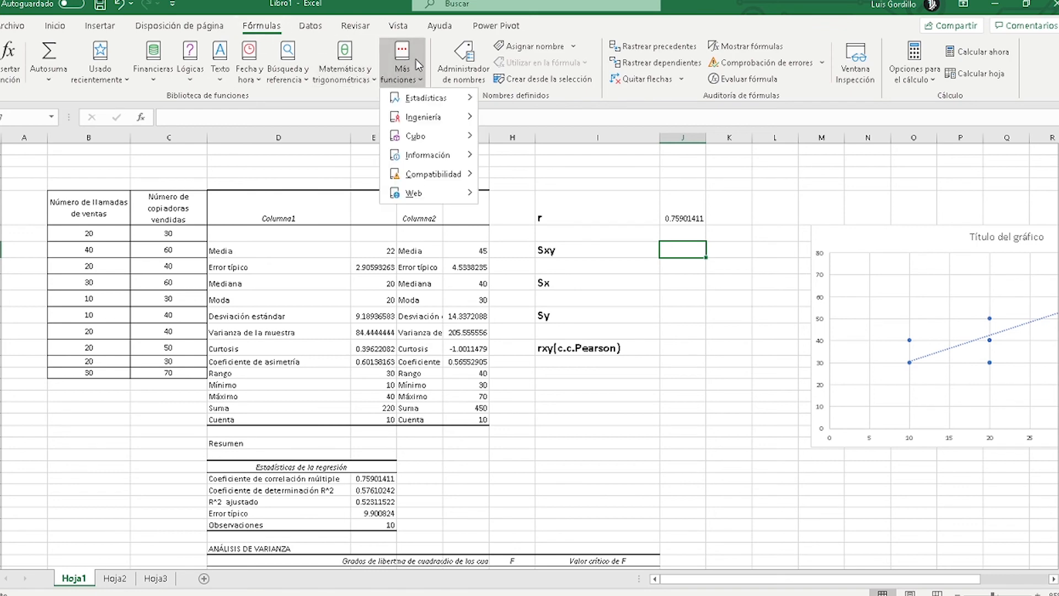
{"action": "mouse_move", "coordinate": [428, 98]}
{"action": "mouse_move", "coordinate": [544, 167]}
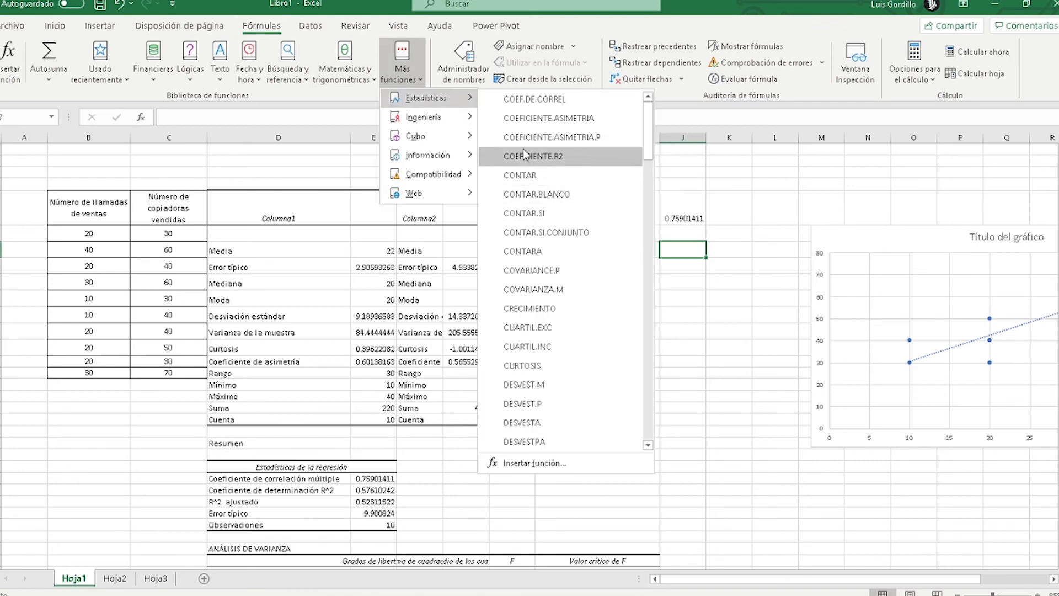
{"action": "left_click", "coordinate": [547, 272]}
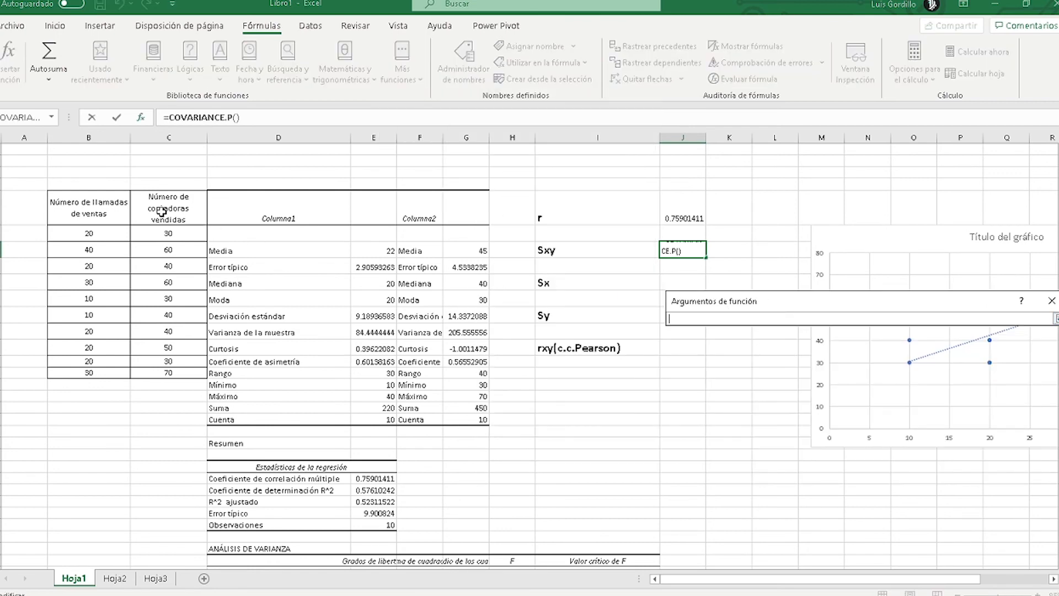
{"action": "left_click_drag", "start_coordinate": [104, 232], "coordinate": [97, 375]}
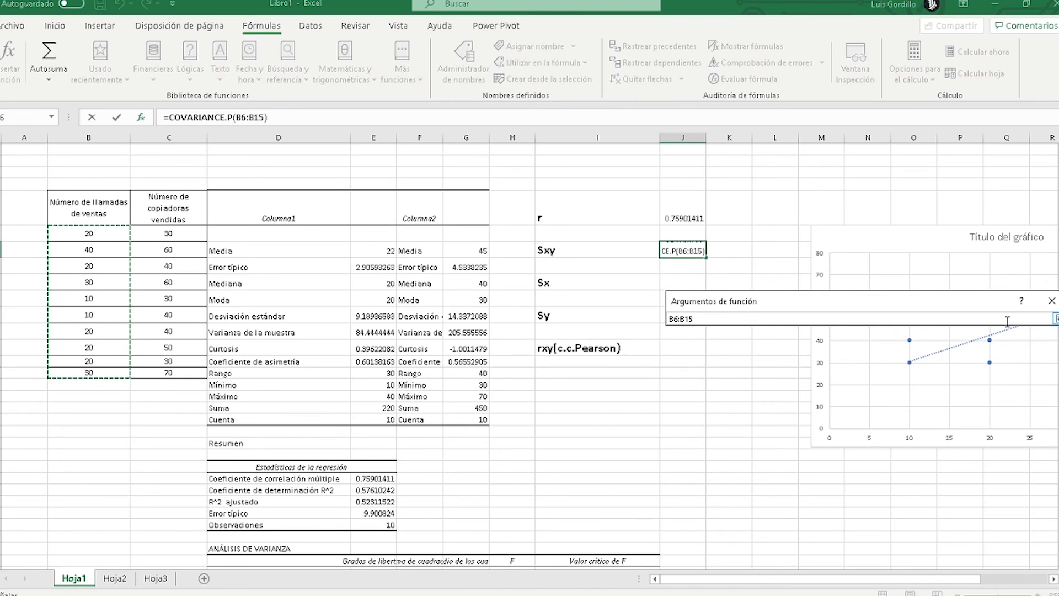
{"action": "left_click", "coordinate": [1055, 319]}
{"action": "left_click", "coordinate": [900, 352]}
{"action": "left_click_drag", "start_coordinate": [175, 234], "coordinate": [157, 373]}
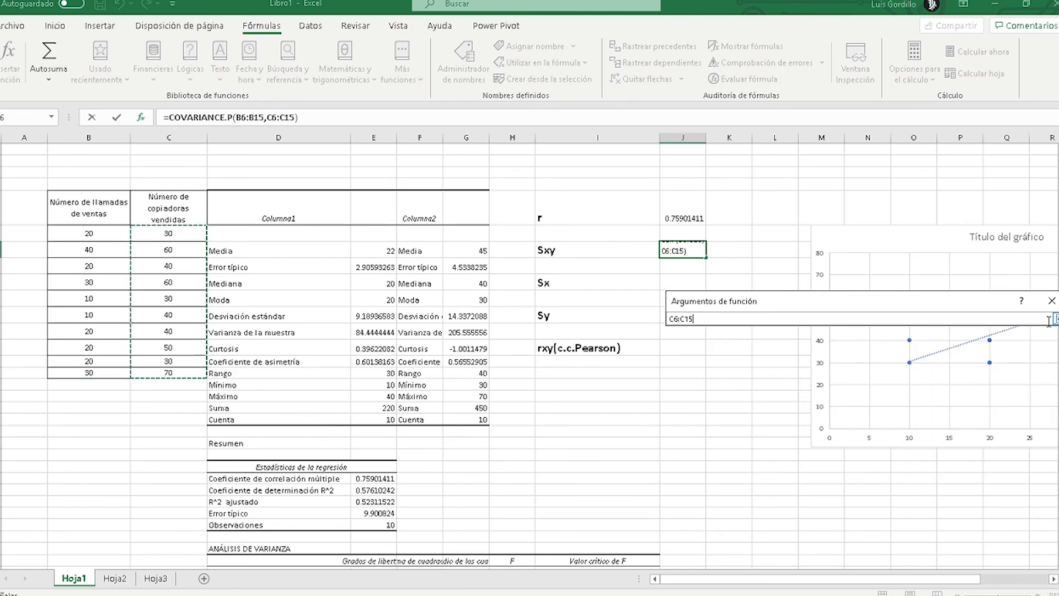
{"action": "left_click", "coordinate": [1054, 319]}
{"action": "left_click", "coordinate": [971, 467]}
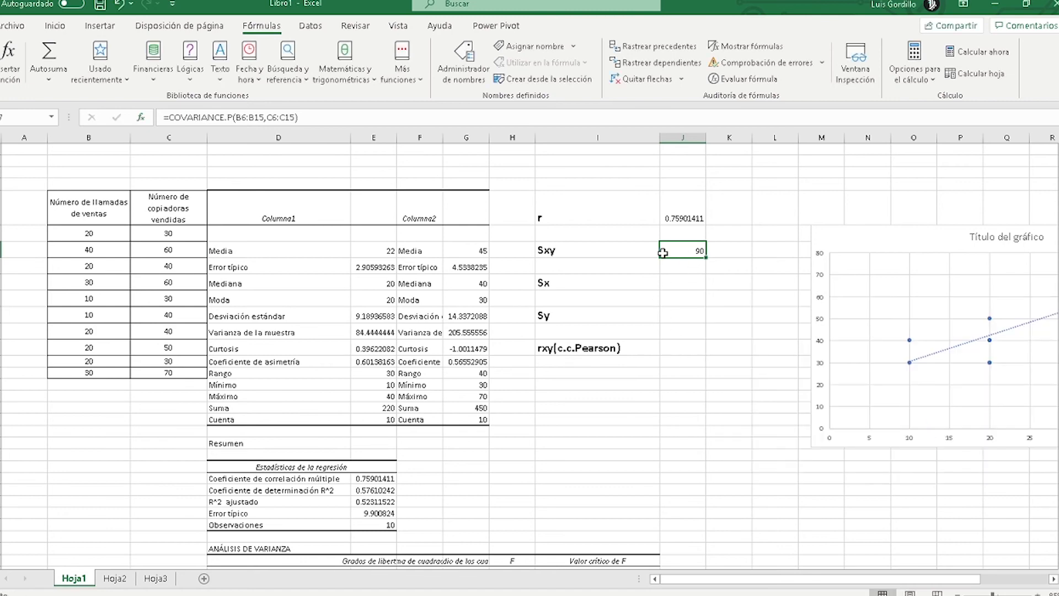
- Calculate the population standard deviation of the sales calls in J9 beside the Sx label with DESVEST.P(B6:B15)
{"action": "left_click", "coordinate": [664, 282]}
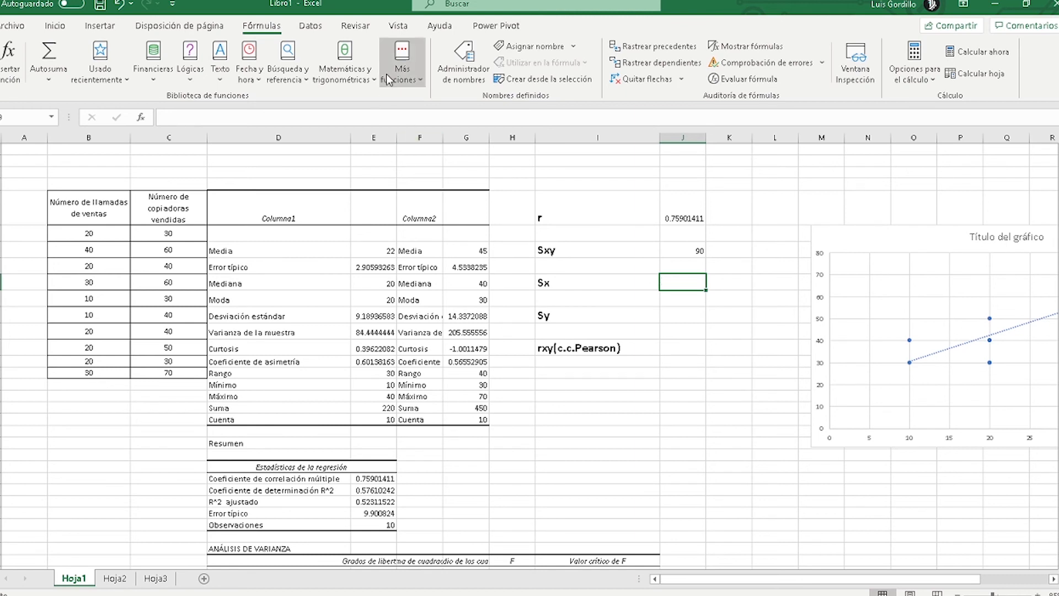
{"action": "left_click", "coordinate": [402, 66]}
{"action": "mouse_move", "coordinate": [424, 97]}
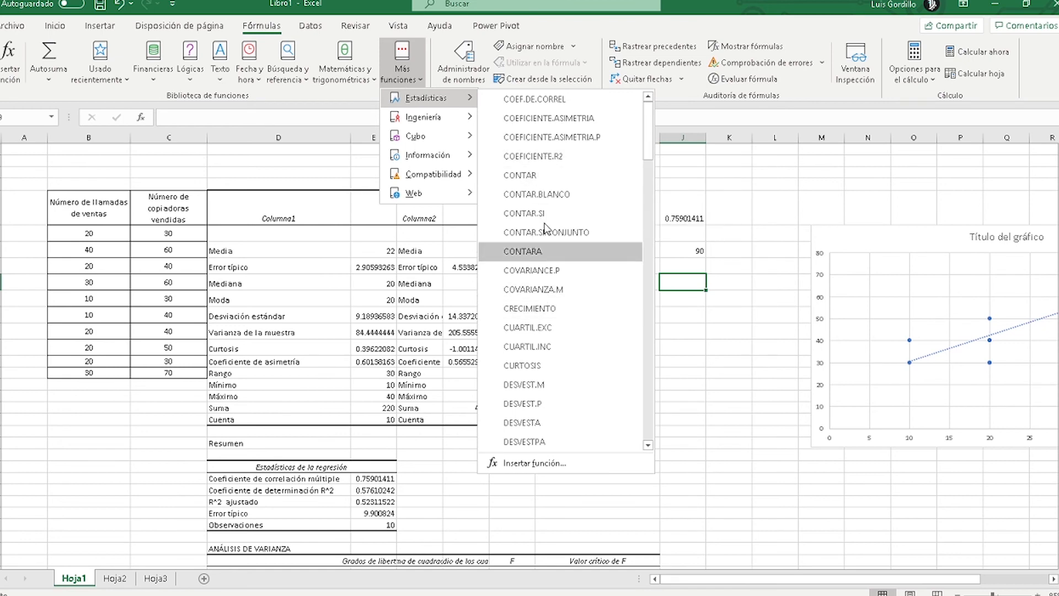
{"action": "left_click", "coordinate": [549, 411]}
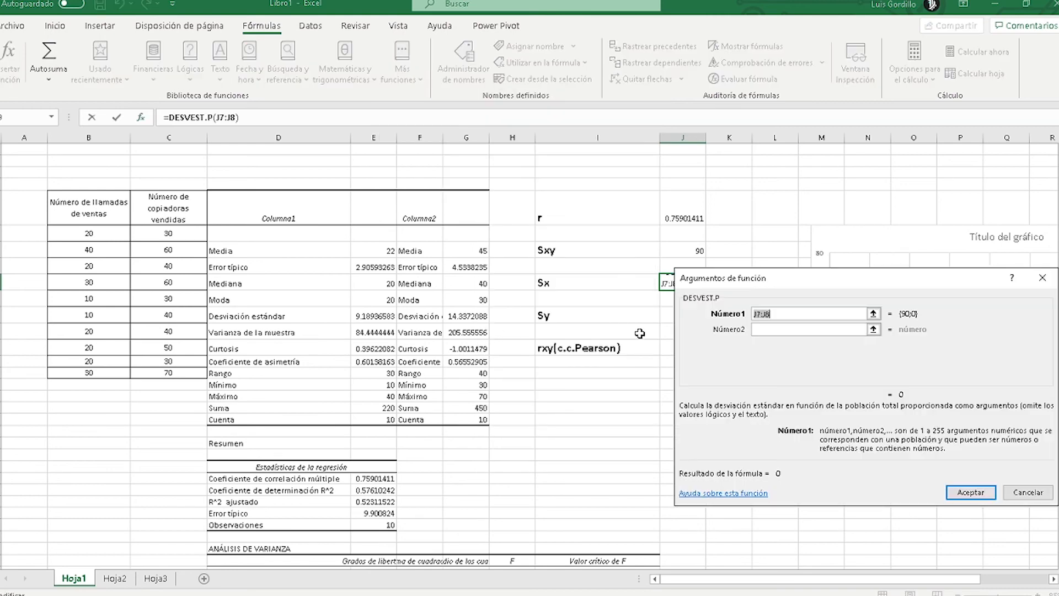
{"action": "left_click", "coordinate": [111, 236]}
{"action": "left_click_drag", "start_coordinate": [110, 236], "coordinate": [138, 374]}
{"action": "left_click", "coordinate": [970, 492]}
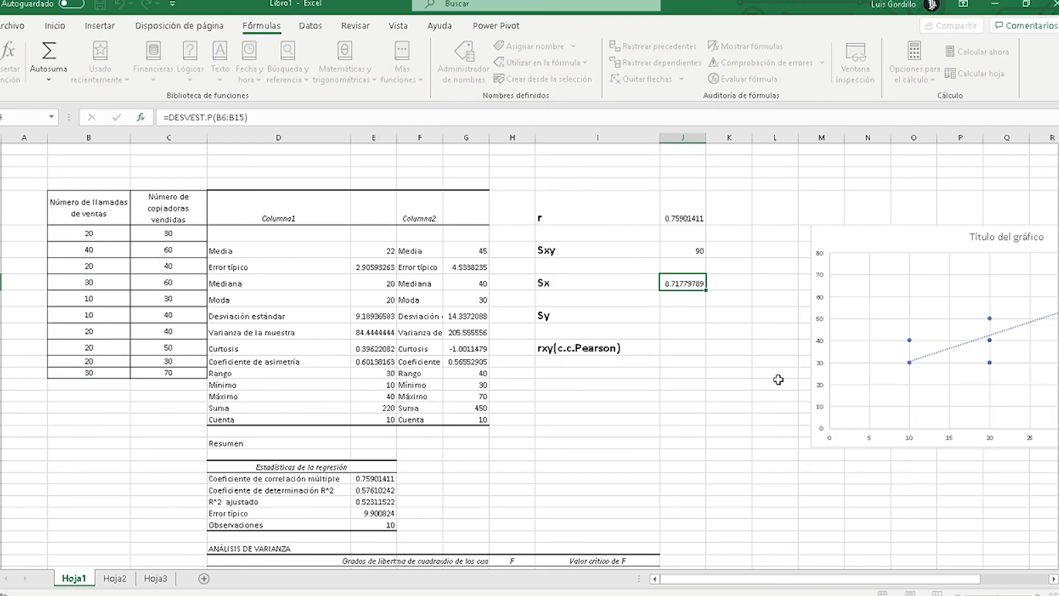
- Calculate the population standard deviation of the copiers sold in J11 beside the Sy label with DESVEST.P(C6:C15)
{"action": "left_click", "coordinate": [665, 315]}
{"action": "left_click", "coordinate": [402, 78]}
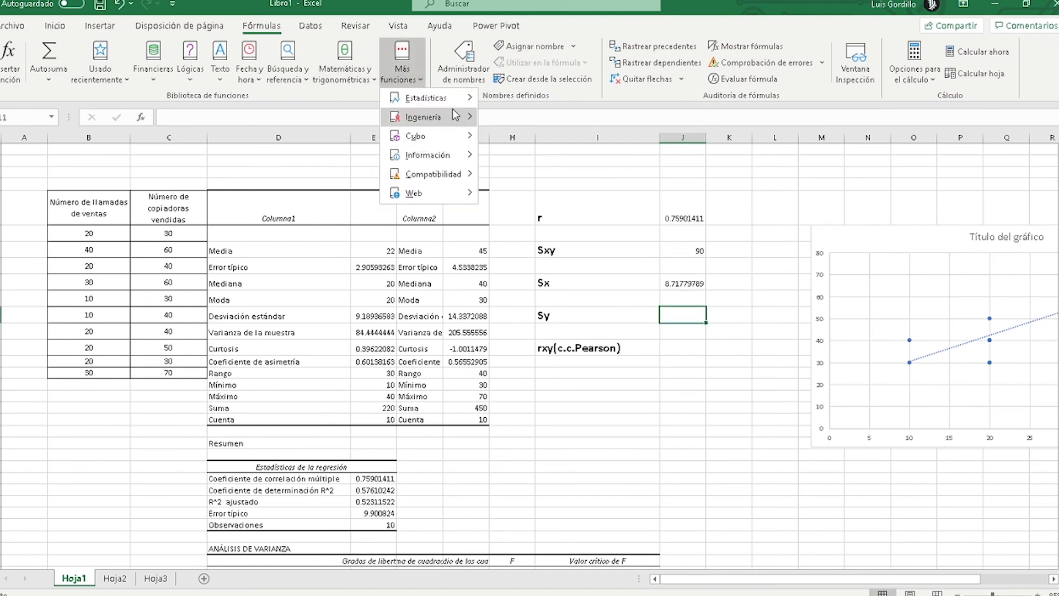
{"action": "left_click", "coordinate": [522, 403]}
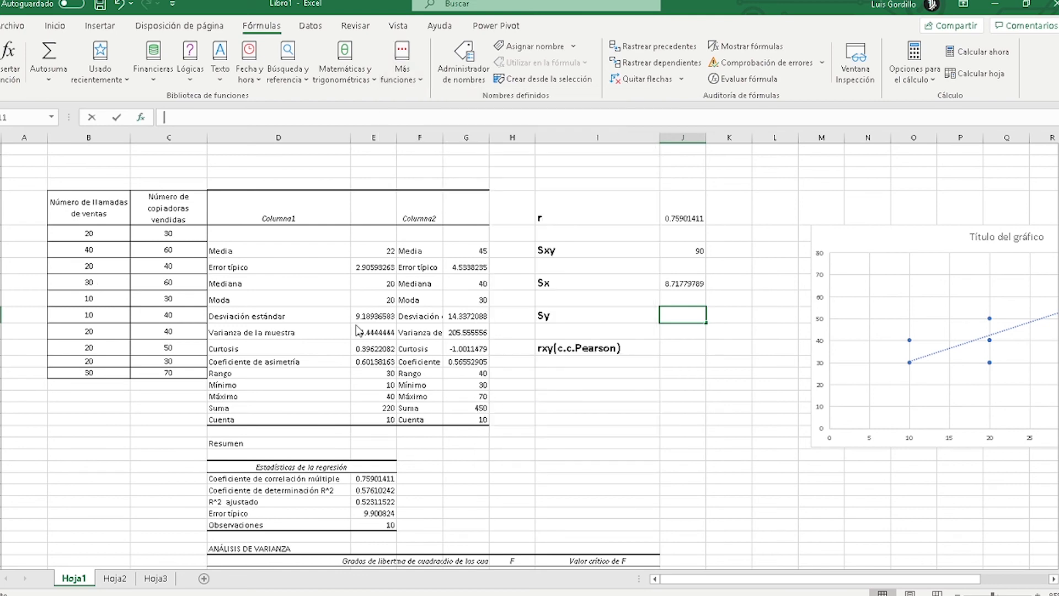
{"action": "left_click_drag", "start_coordinate": [169, 233], "coordinate": [173, 370]}
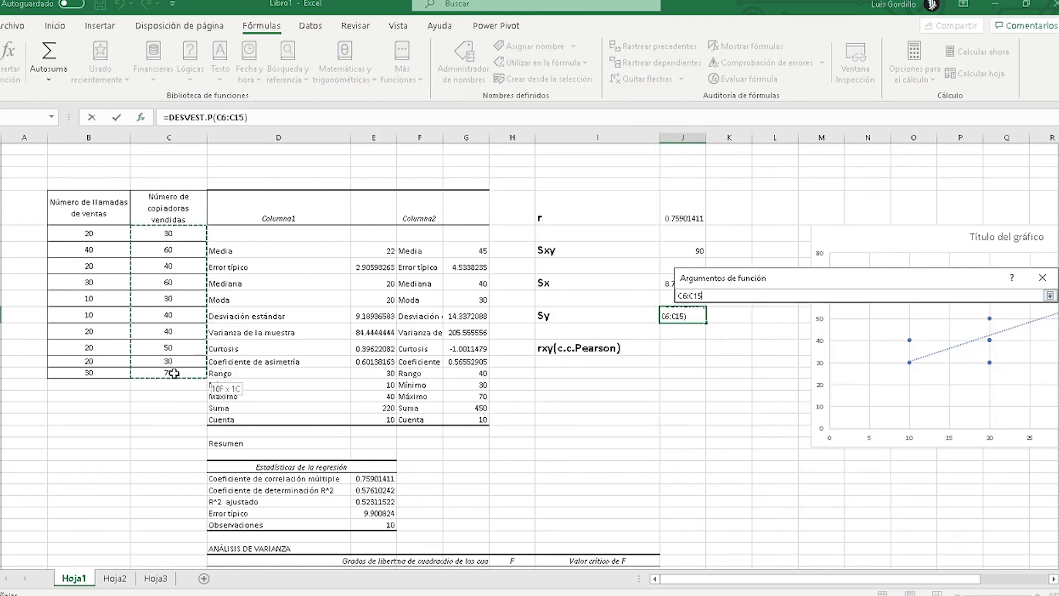
{"action": "left_click", "coordinate": [947, 486]}
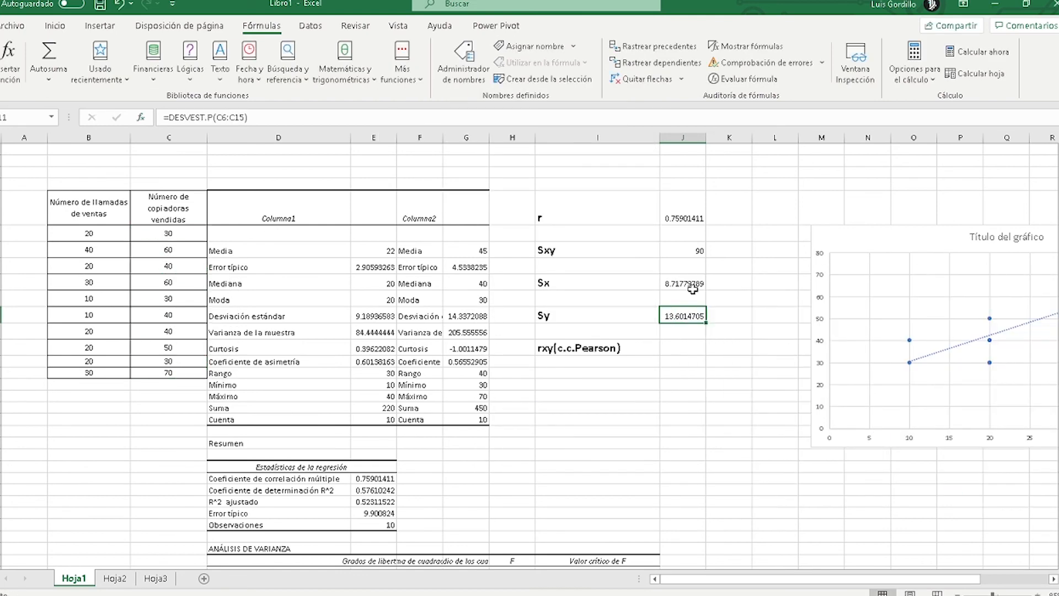
- Calculate Pearson's coefficient in J13 beside the rxy(c.c.Pearson) label with COEF.DE.CORREL(B6:B15,C6:C15)
{"action": "scroll", "coordinate": [693, 289], "scroll_direction": "down", "scroll_amount": 1}
{"action": "left_click", "coordinate": [679, 315]}
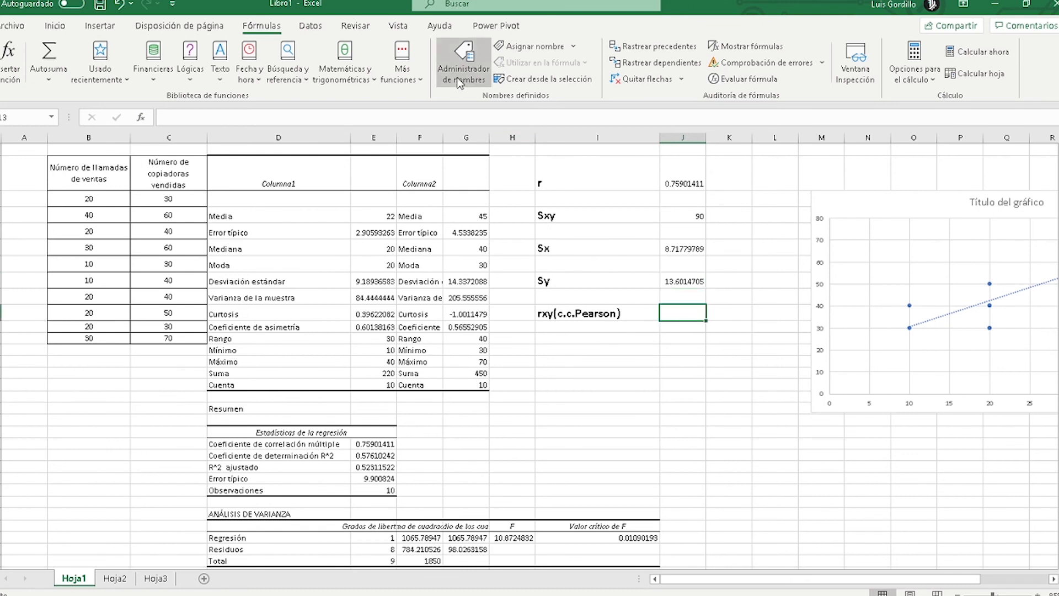
{"action": "left_click", "coordinate": [409, 62]}
{"action": "mouse_move", "coordinate": [434, 102]}
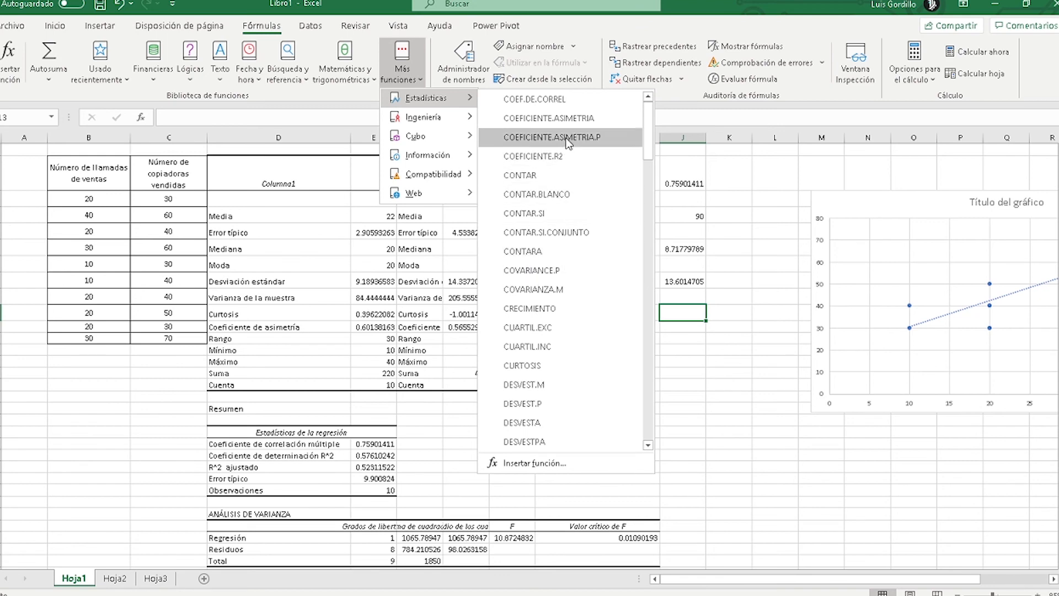
{"action": "left_click", "coordinate": [570, 102]}
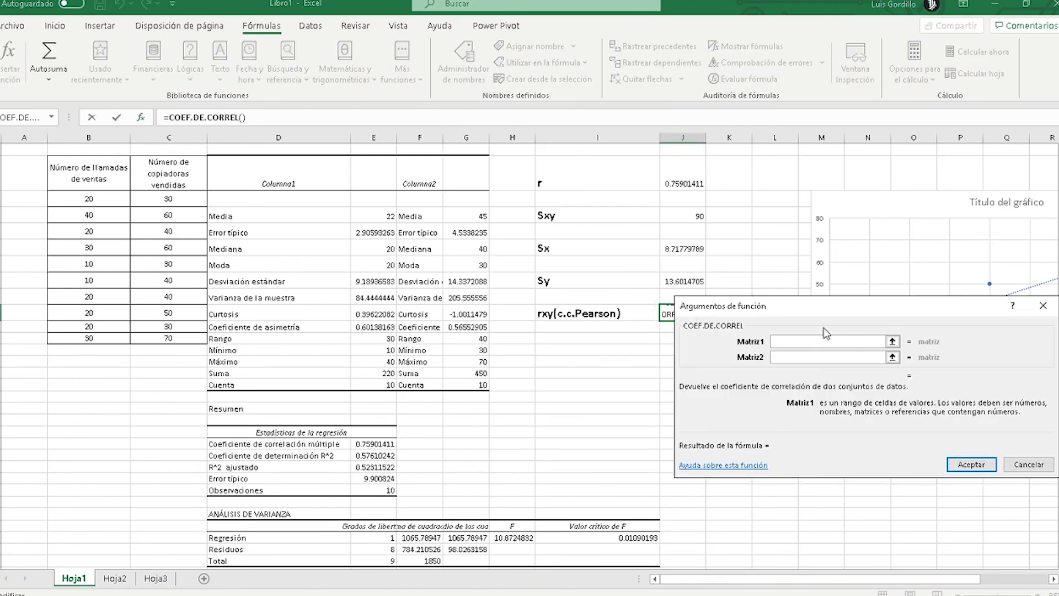
{"action": "left_click", "coordinate": [892, 342]}
{"action": "left_click_drag", "start_coordinate": [88, 199], "coordinate": [88, 338]}
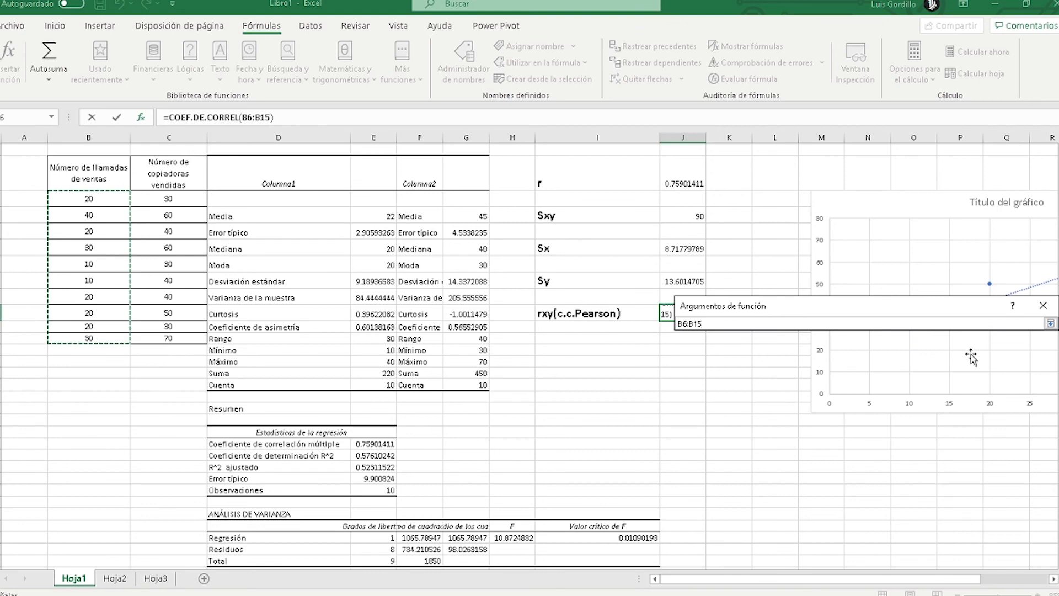
{"action": "left_click", "coordinate": [1050, 323]}
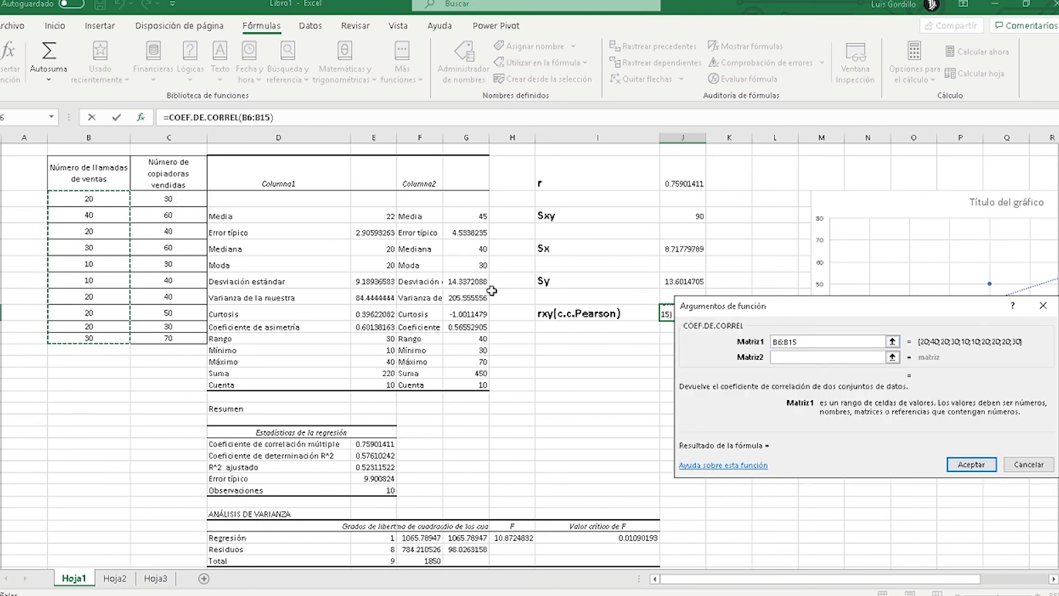
{"action": "left_click", "coordinate": [891, 357]}
{"action": "left_click_drag", "start_coordinate": [164, 202], "coordinate": [168, 338]}
{"action": "left_click", "coordinate": [1050, 323]}
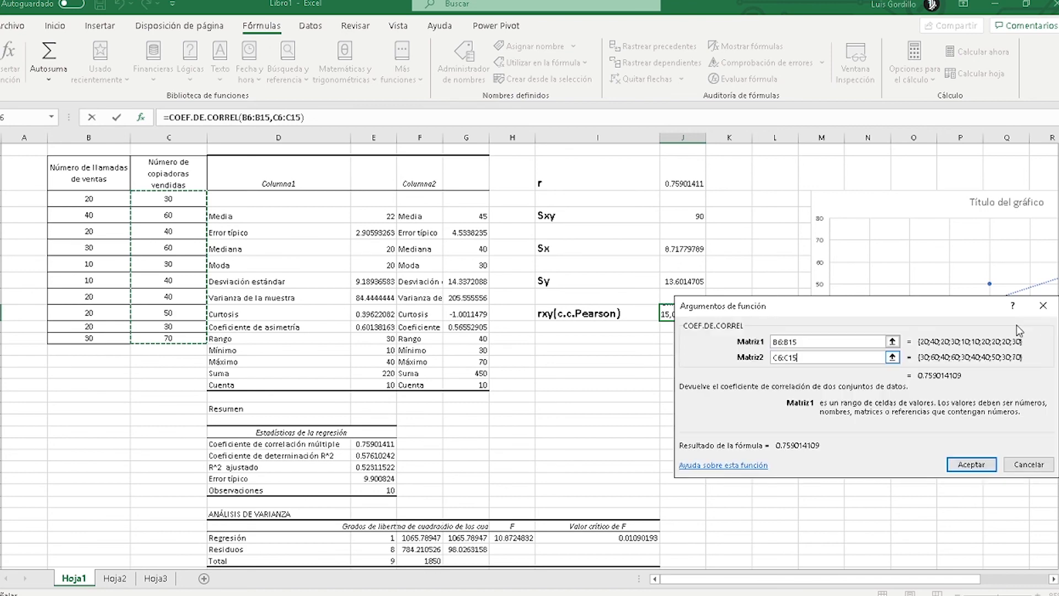
{"action": "left_click", "coordinate": [970, 463]}
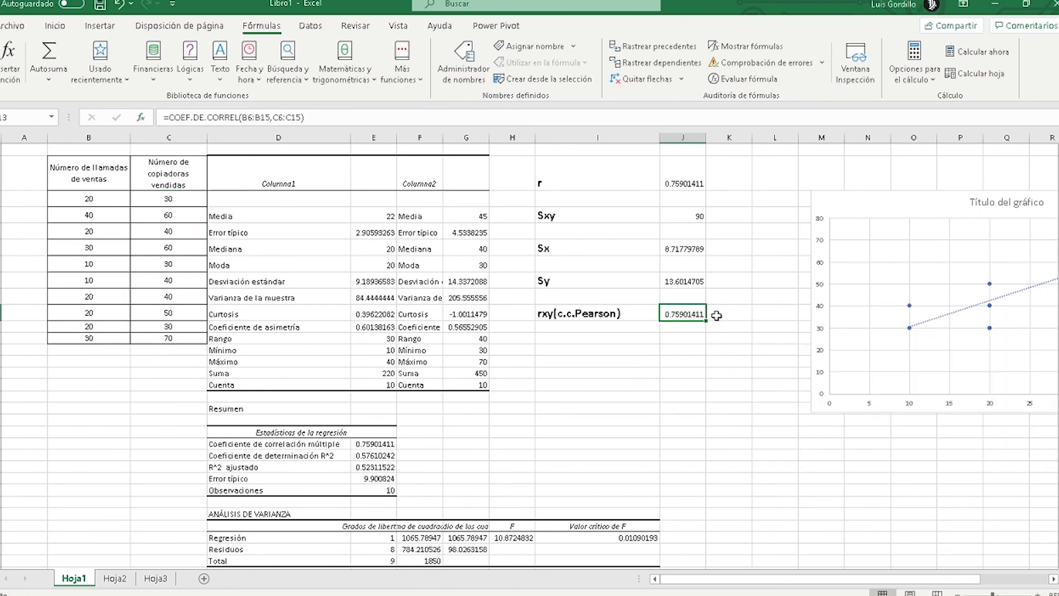
- Switch to the "Regresión Lineal con excel" video, check which function its rxy row uses, and return to Excel
{"action": "key", "text": "alt+Tab"}
{"action": "left_click", "coordinate": [552, 316]}
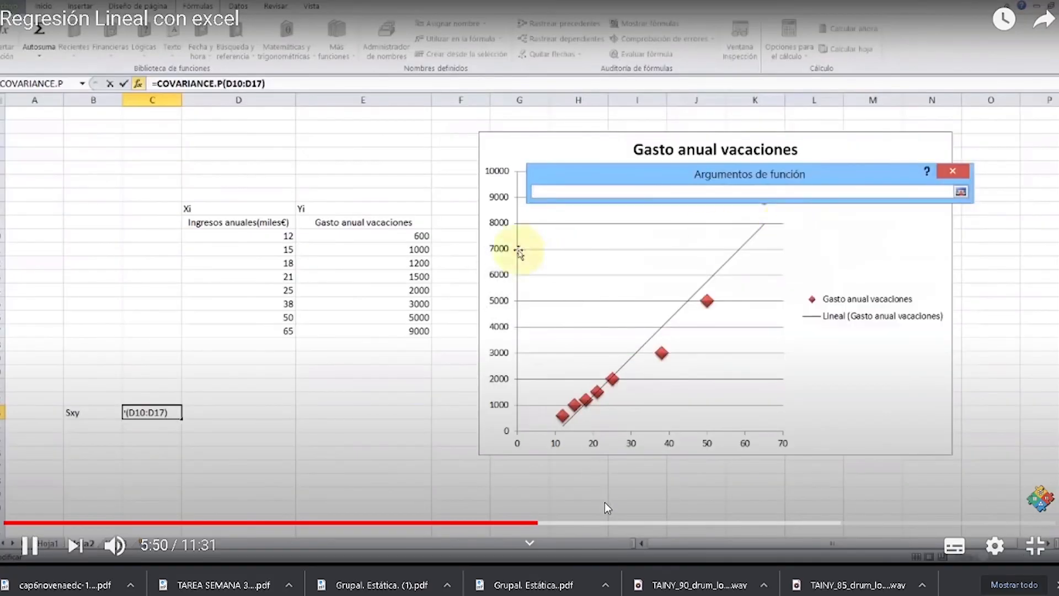
{"action": "left_click", "coordinate": [583, 523]}
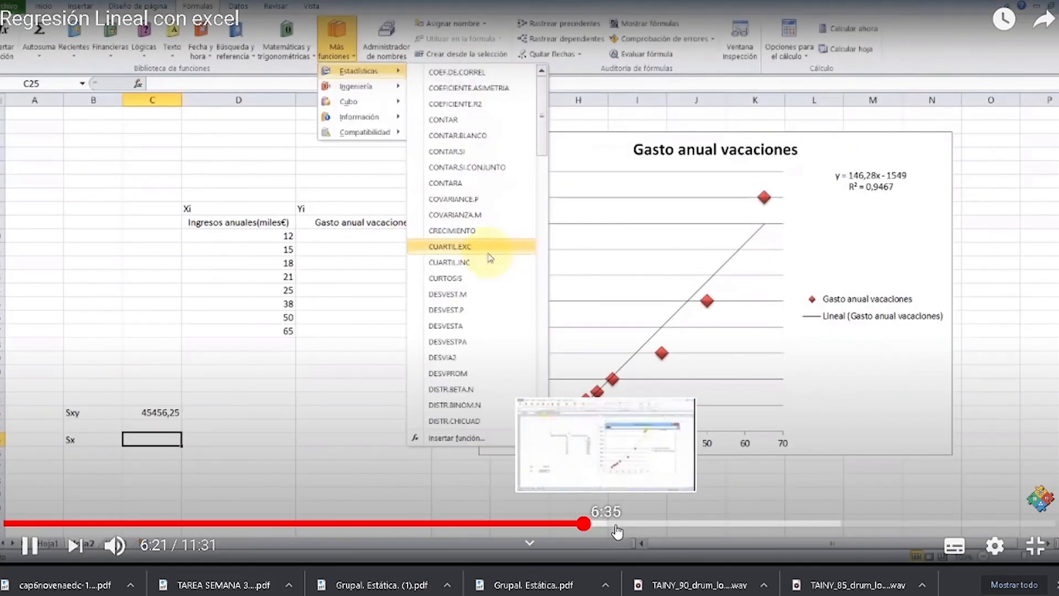
{"action": "left_click", "coordinate": [671, 524]}
{"action": "left_click", "coordinate": [705, 524]}
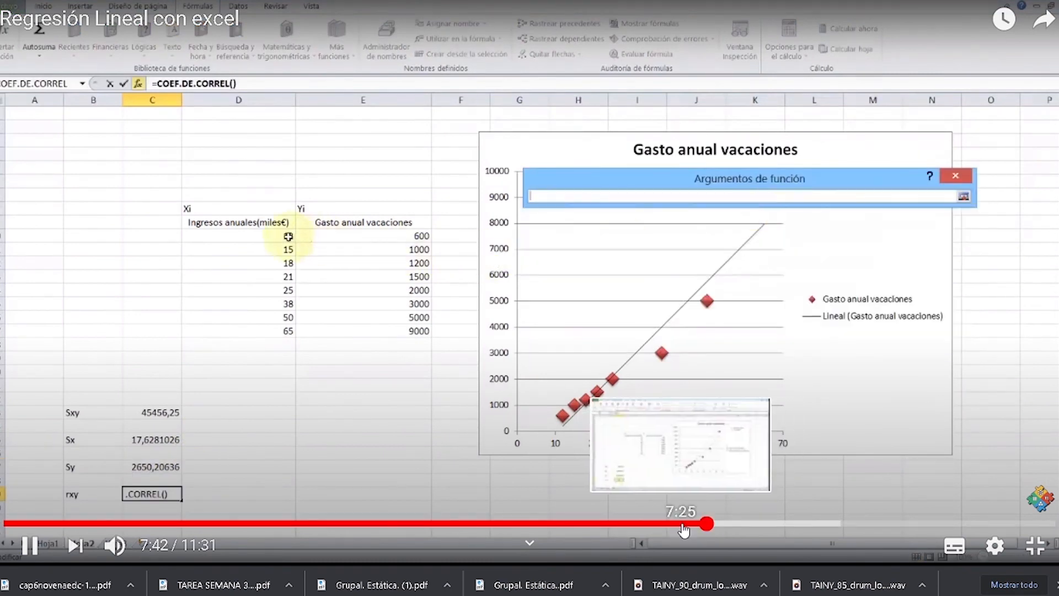
{"action": "left_click", "coordinate": [684, 523]}
{"action": "left_click", "coordinate": [702, 523]}
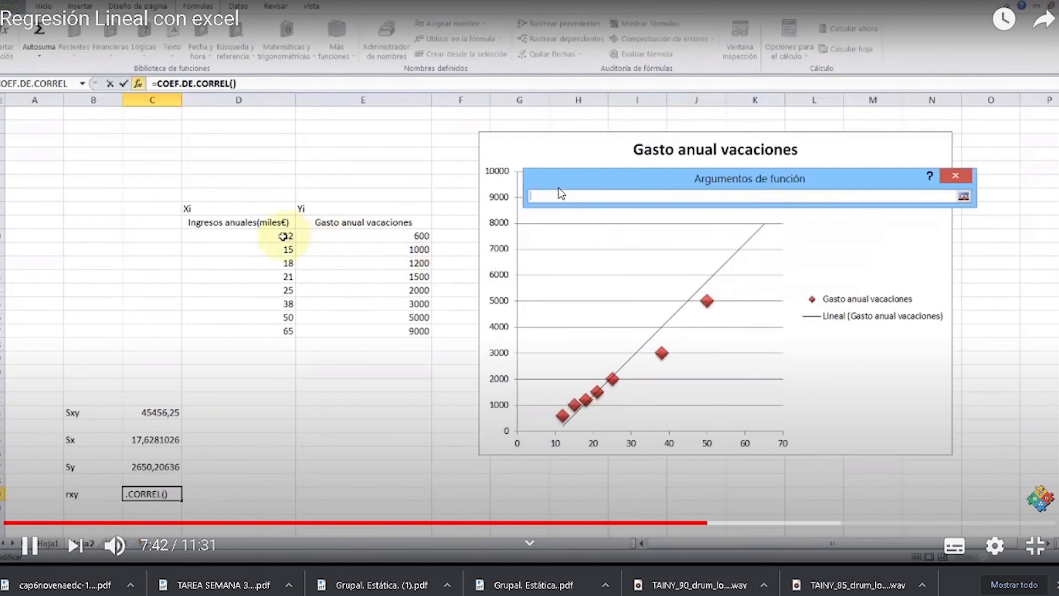
{"action": "key", "text": "alt+Tab"}
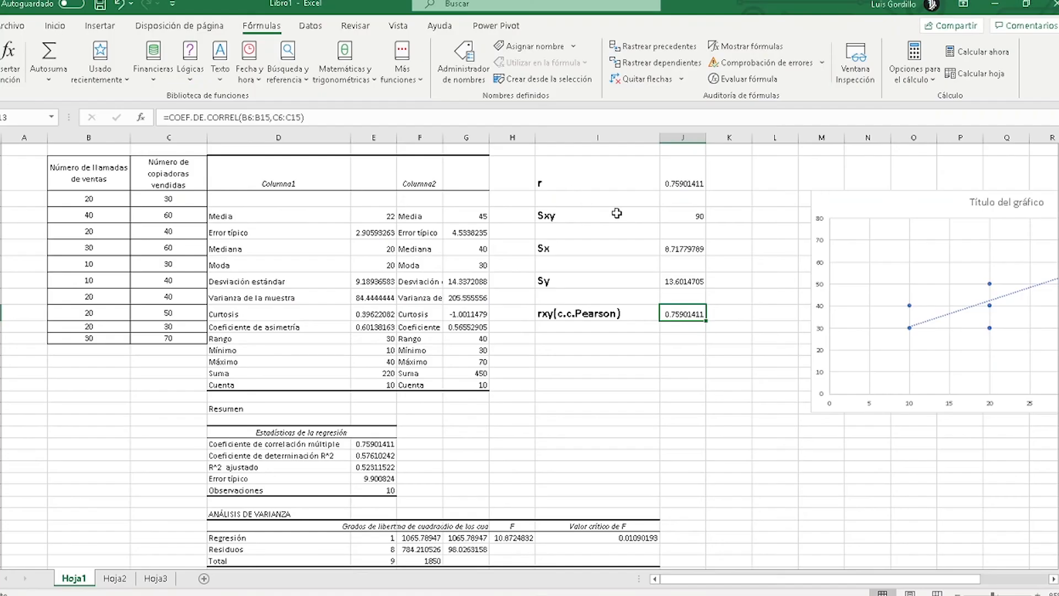
{"action": "left_click", "coordinate": [692, 336]}
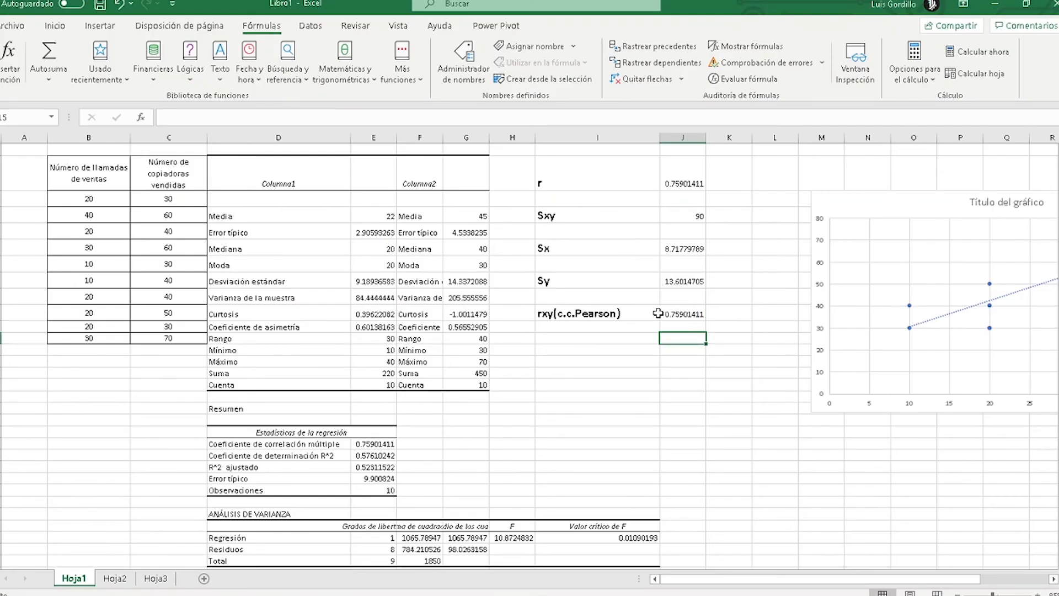
{"action": "left_click", "coordinate": [564, 186]}
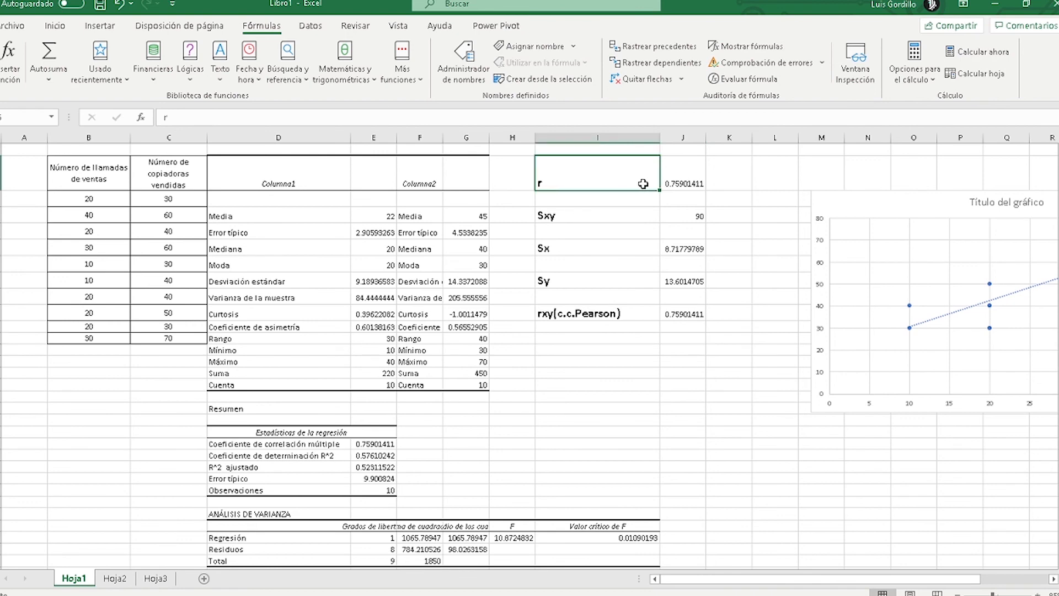
{"action": "left_click", "coordinate": [595, 314]}
{"action": "key", "text": "ctrl+c"}
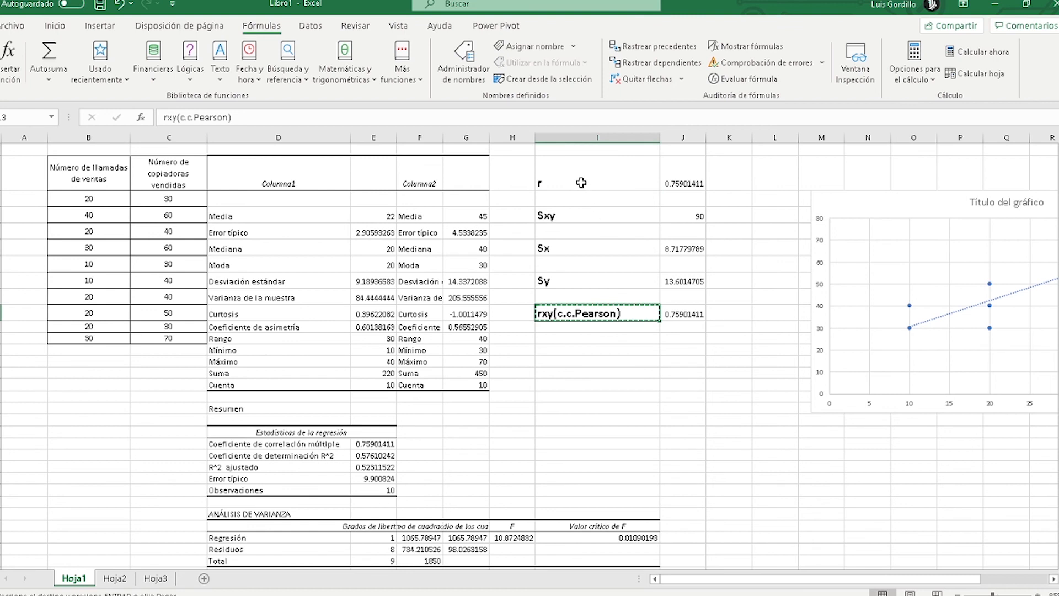
{"action": "left_click", "coordinate": [651, 373]}
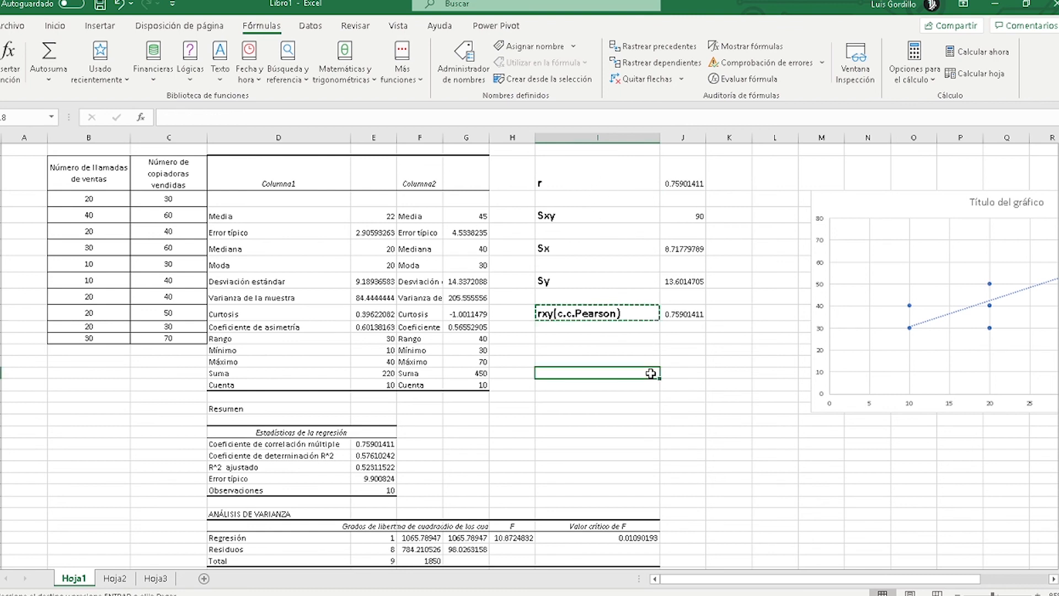
{"action": "key", "text": "Escape"}
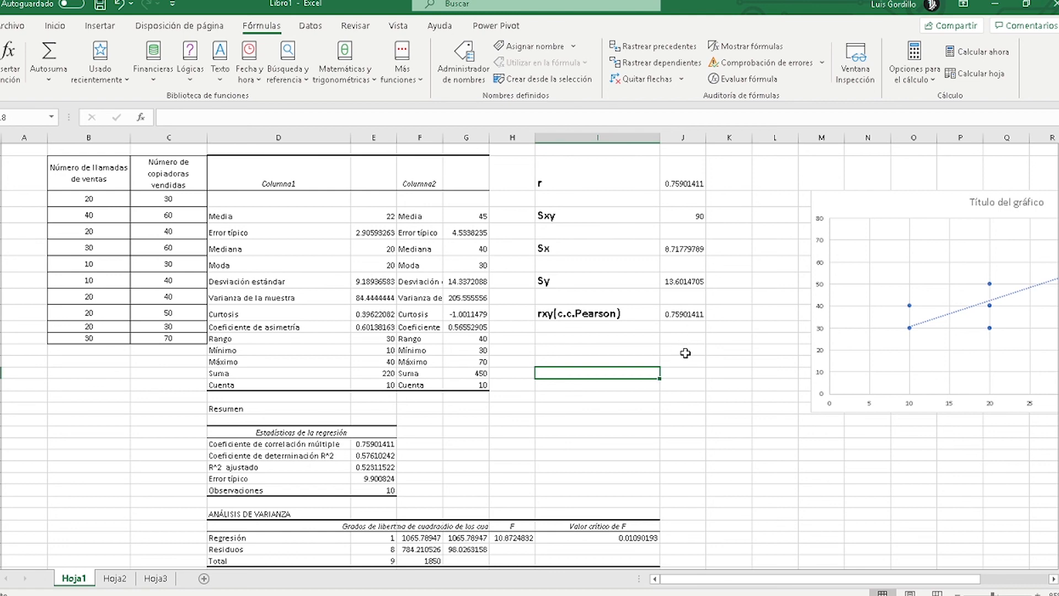
- View the rainfall data and linear regression chart on sheet Hoja2 and return to sheet Hoja1
{"action": "left_click", "coordinate": [995, 3]}
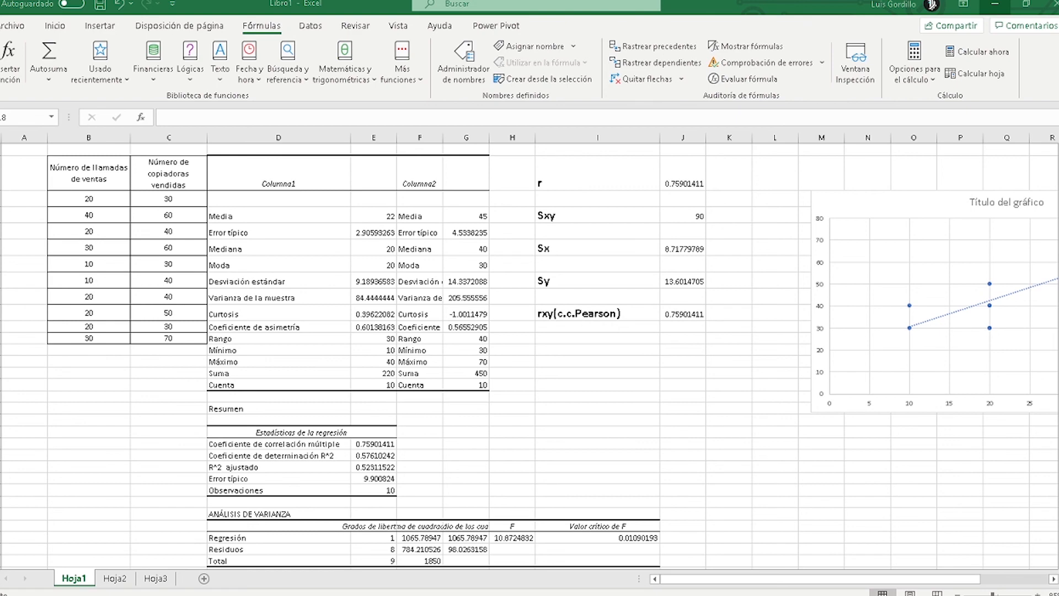
{"action": "left_click", "coordinate": [115, 579]}
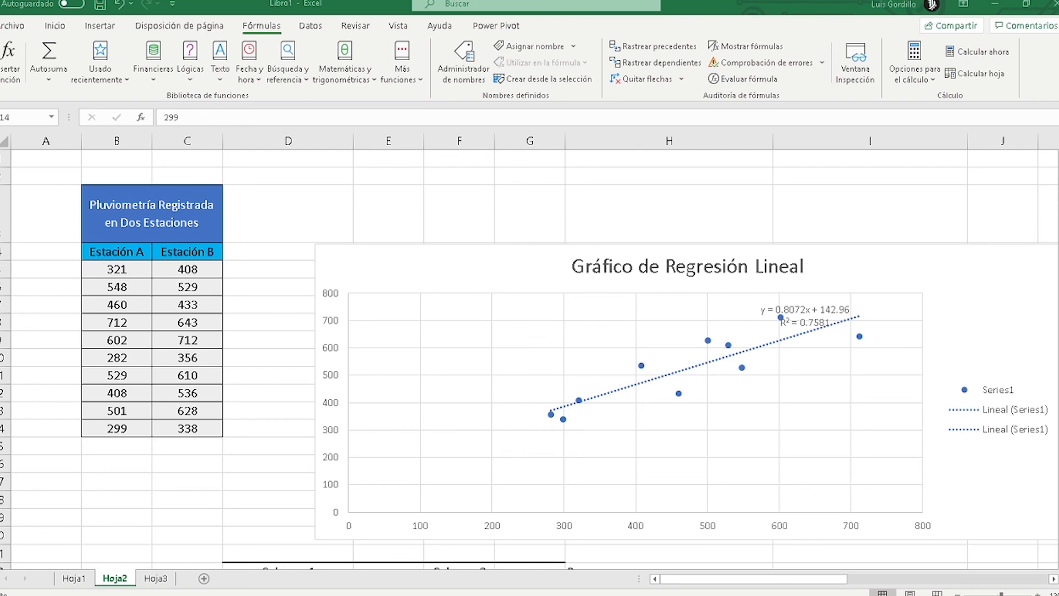
{"action": "left_click", "coordinate": [74, 578]}
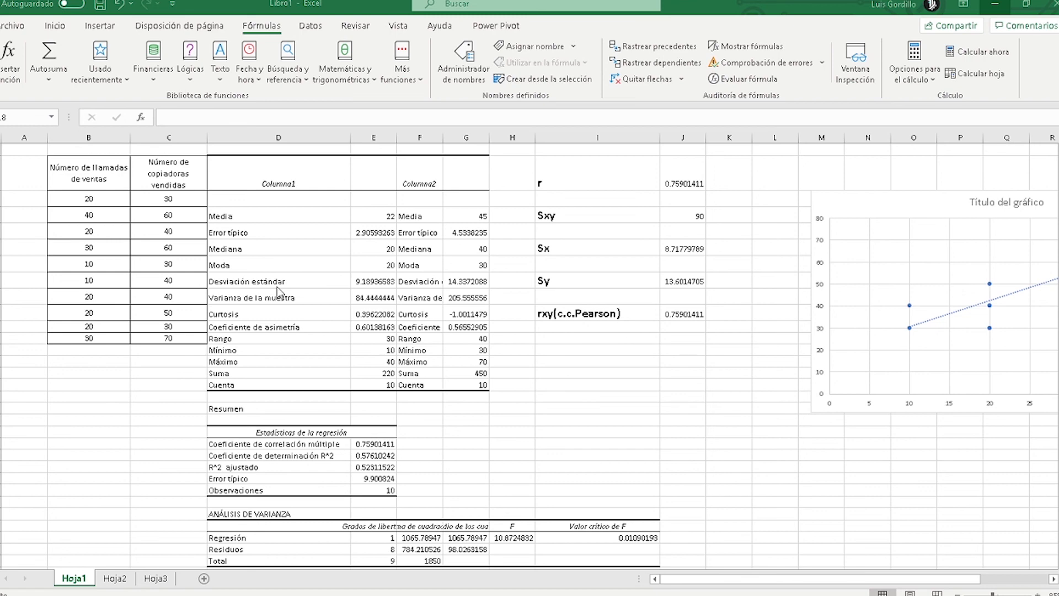
- Review the sales calls and copiers sold data table on sheet Hoja1
{"action": "left_click", "coordinate": [118, 232]}
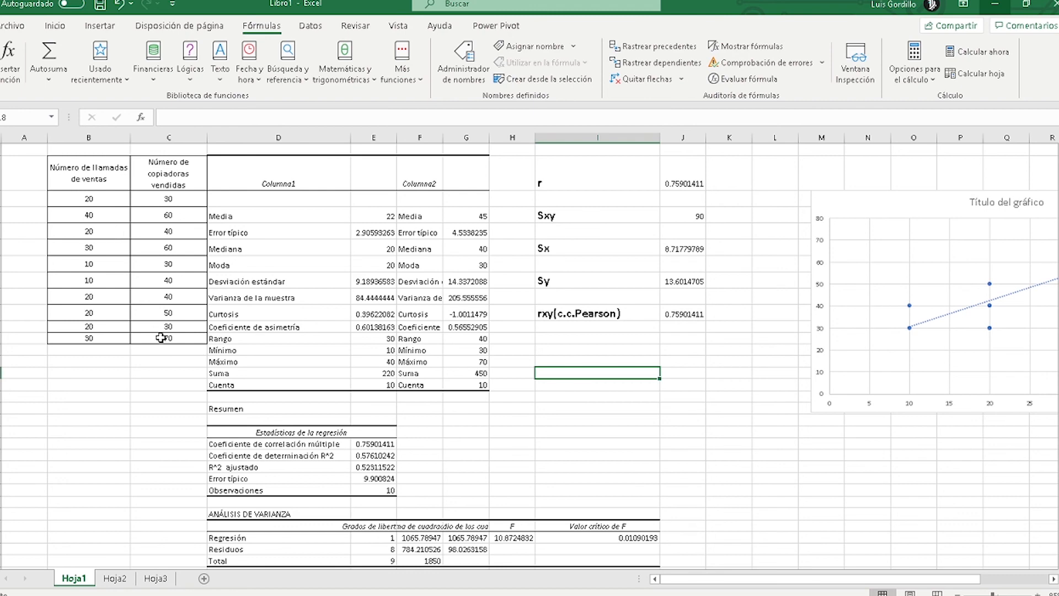
{"action": "left_click_drag", "start_coordinate": [86, 201], "coordinate": [132, 298]}
{"action": "left_click", "coordinate": [117, 217]}
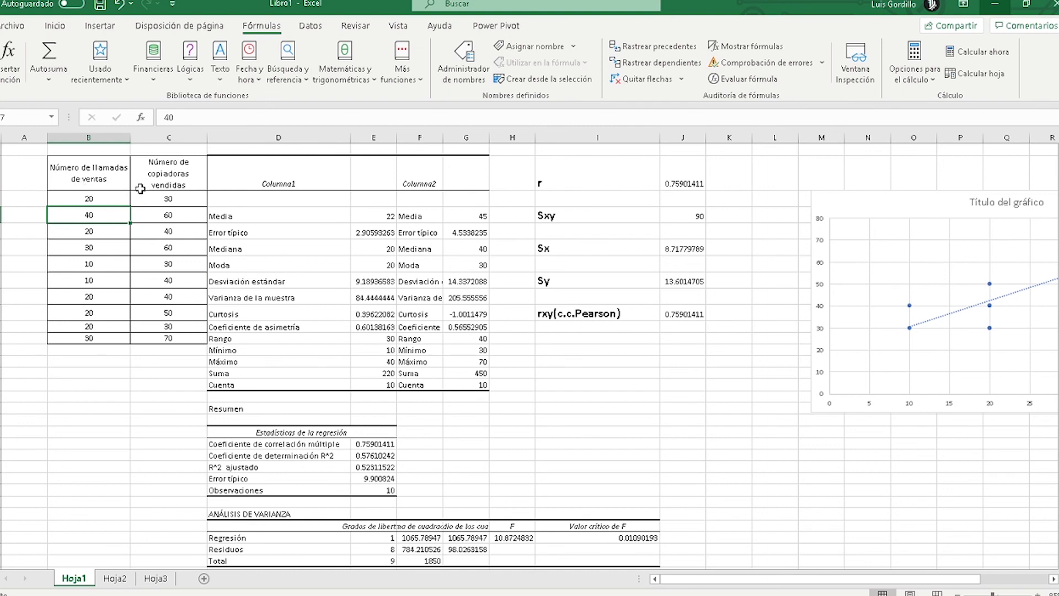
{"action": "left_click_drag", "start_coordinate": [161, 233], "coordinate": [90, 234]}
{"action": "left_click", "coordinate": [89, 245]}
- Examine the rainfall table for Estación A and Estación B beside the linear regression chart on sheet Hoja2
{"action": "left_click", "coordinate": [116, 578]}
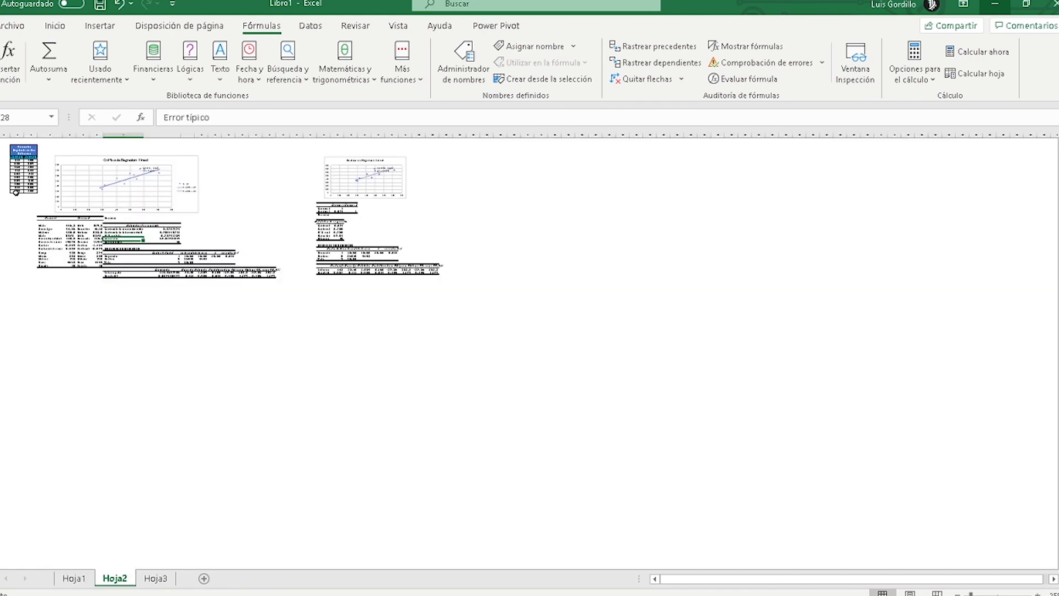
{"action": "scroll", "coordinate": [12, 189], "scroll_direction": "up", "scroll_amount": 6}
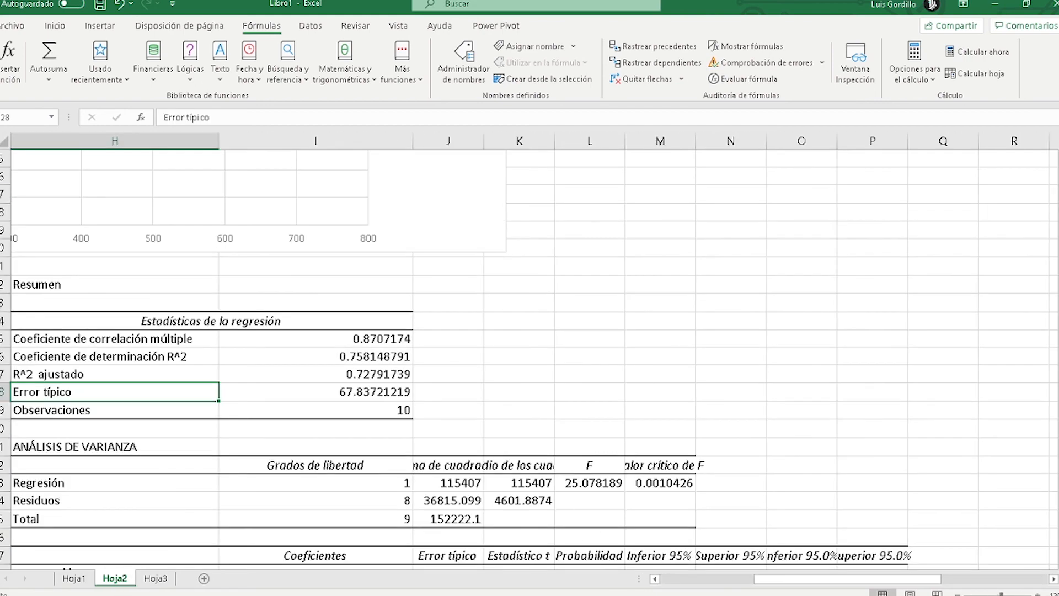
{"action": "left_click_drag", "start_coordinate": [761, 579], "coordinate": [666, 579]}
{"action": "scroll", "coordinate": [208, 359], "scroll_direction": "up", "scroll_amount": 5}
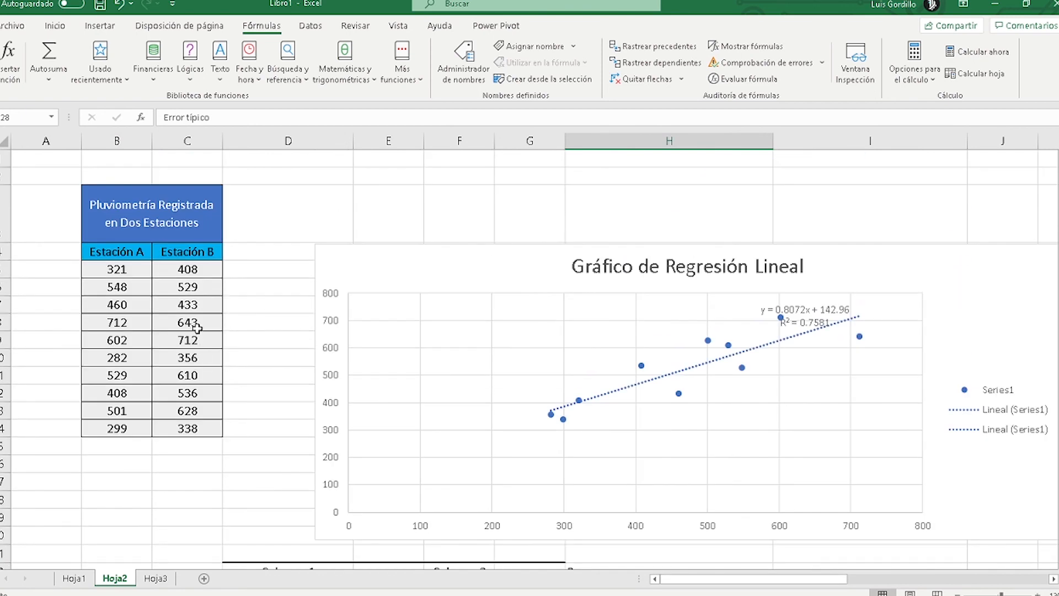
{"action": "left_click_drag", "start_coordinate": [118, 258], "coordinate": [190, 412]}
{"action": "left_click", "coordinate": [146, 430]}
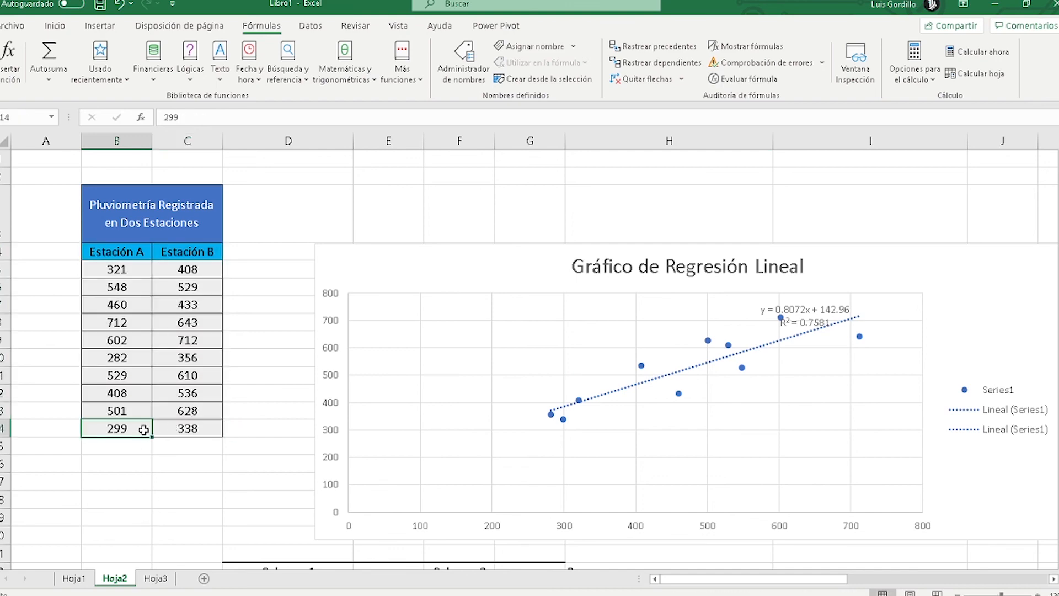
- Examine the X and Y data table and its scatter chart with trendline on sheet Hoja3
{"action": "left_click", "coordinate": [155, 578]}
{"action": "scroll", "coordinate": [62, 267], "scroll_direction": "up", "scroll_amount": 3, "text": "ctrl"}
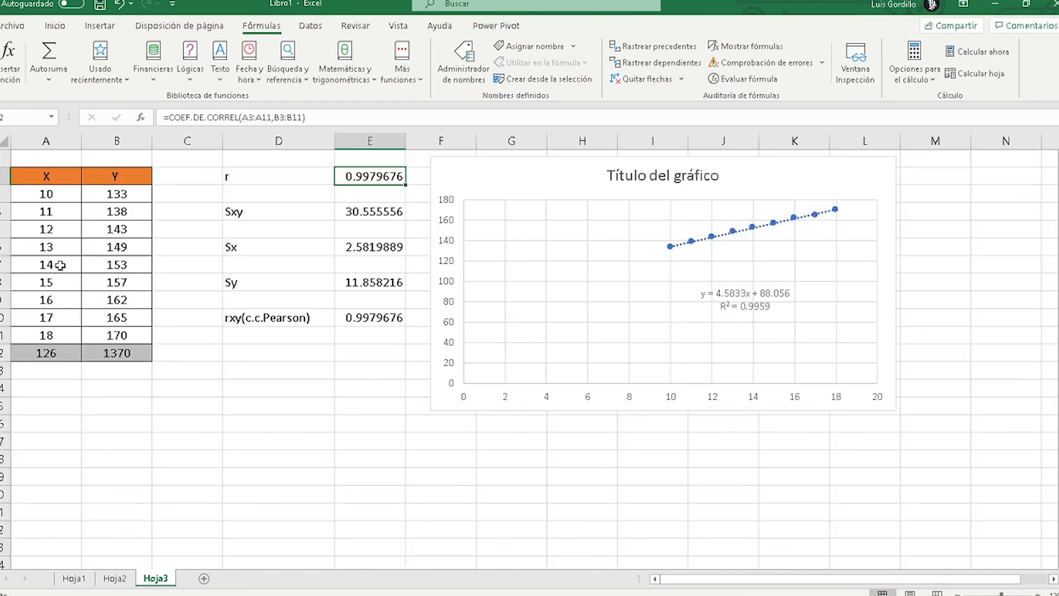
{"action": "left_click_drag", "start_coordinate": [47, 193], "coordinate": [98, 358]}
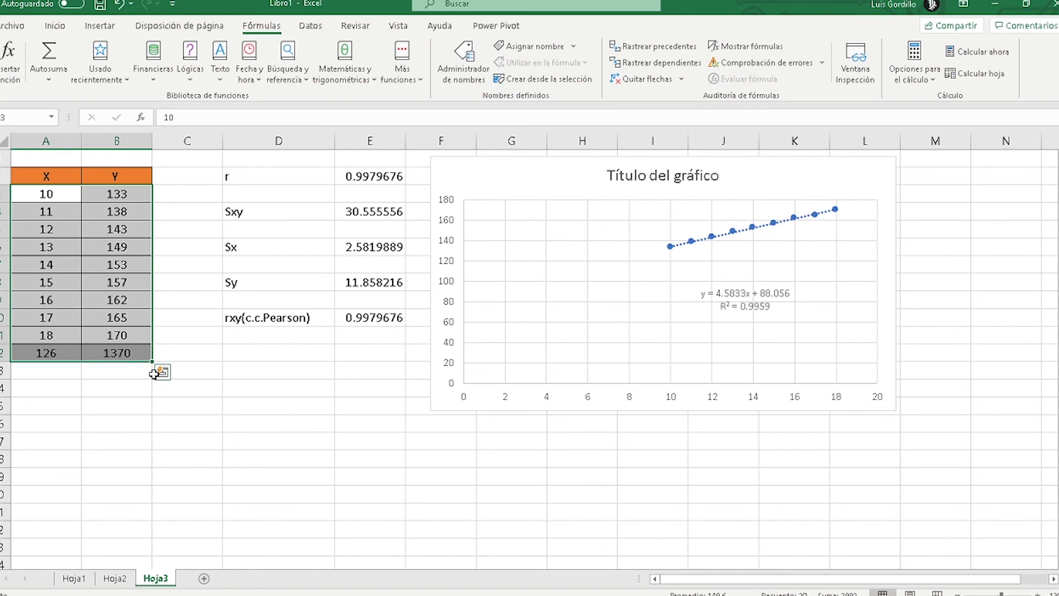
{"action": "left_click", "coordinate": [156, 371]}
{"action": "scroll", "coordinate": [156, 371], "scroll_direction": "down", "scroll_amount": 1, "text": "ctrl"}
{"action": "left_click", "coordinate": [560, 292]}
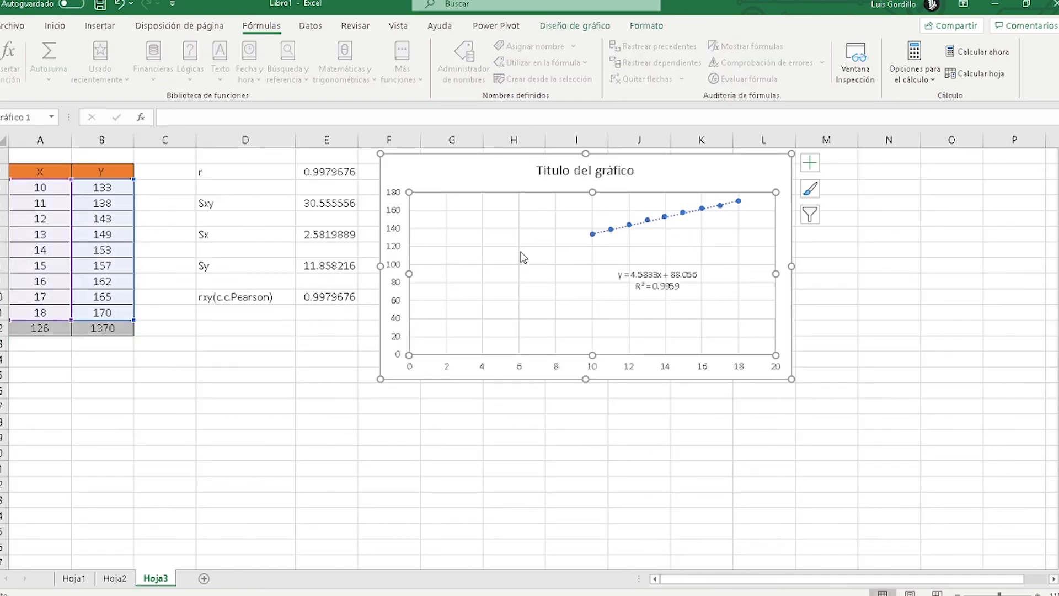
- Return to sheet Hoja1 and view the sales data, statistics, regression output and chart together
{"action": "left_click", "coordinate": [111, 578]}
{"action": "left_click", "coordinate": [73, 578]}
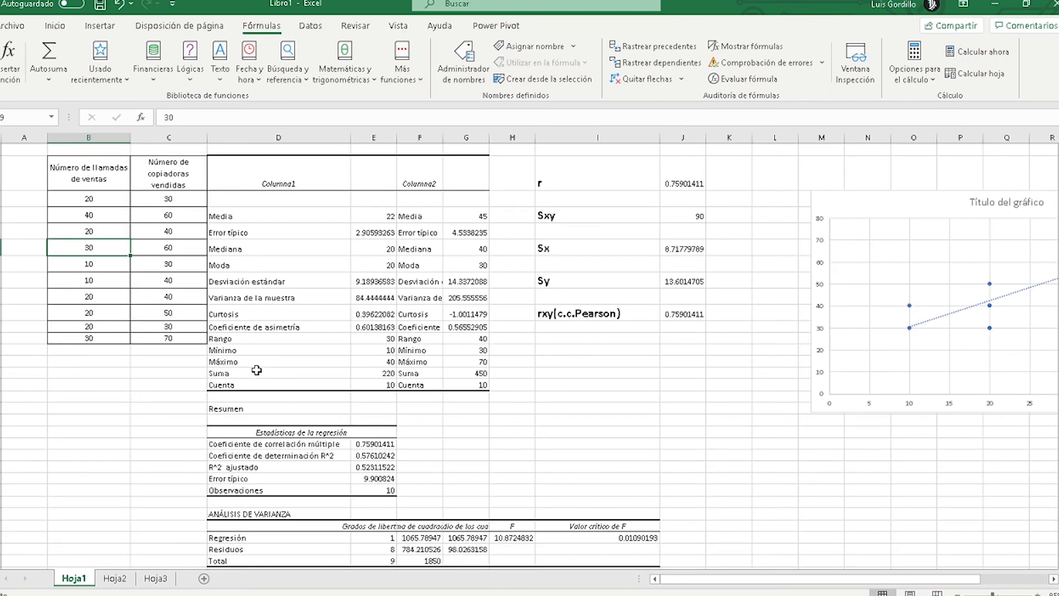
{"action": "scroll", "coordinate": [256, 369], "scroll_direction": "down", "scroll_amount": 3, "text": "ctrl"}
{"action": "scroll", "coordinate": [119, 320], "scroll_direction": "up", "scroll_amount": 1, "text": "ctrl"}
{"action": "scroll", "coordinate": [120, 320], "scroll_direction": "up", "scroll_amount": 3, "text": "ctrl"}
{"action": "scroll", "coordinate": [119, 319], "scroll_direction": "down", "scroll_amount": 2, "text": "ctrl"}
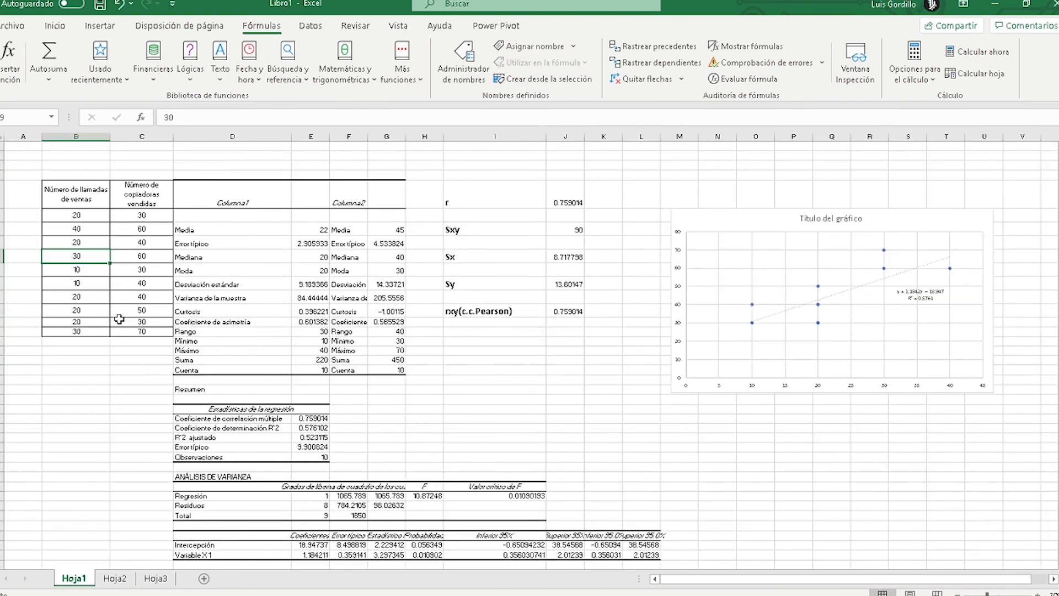